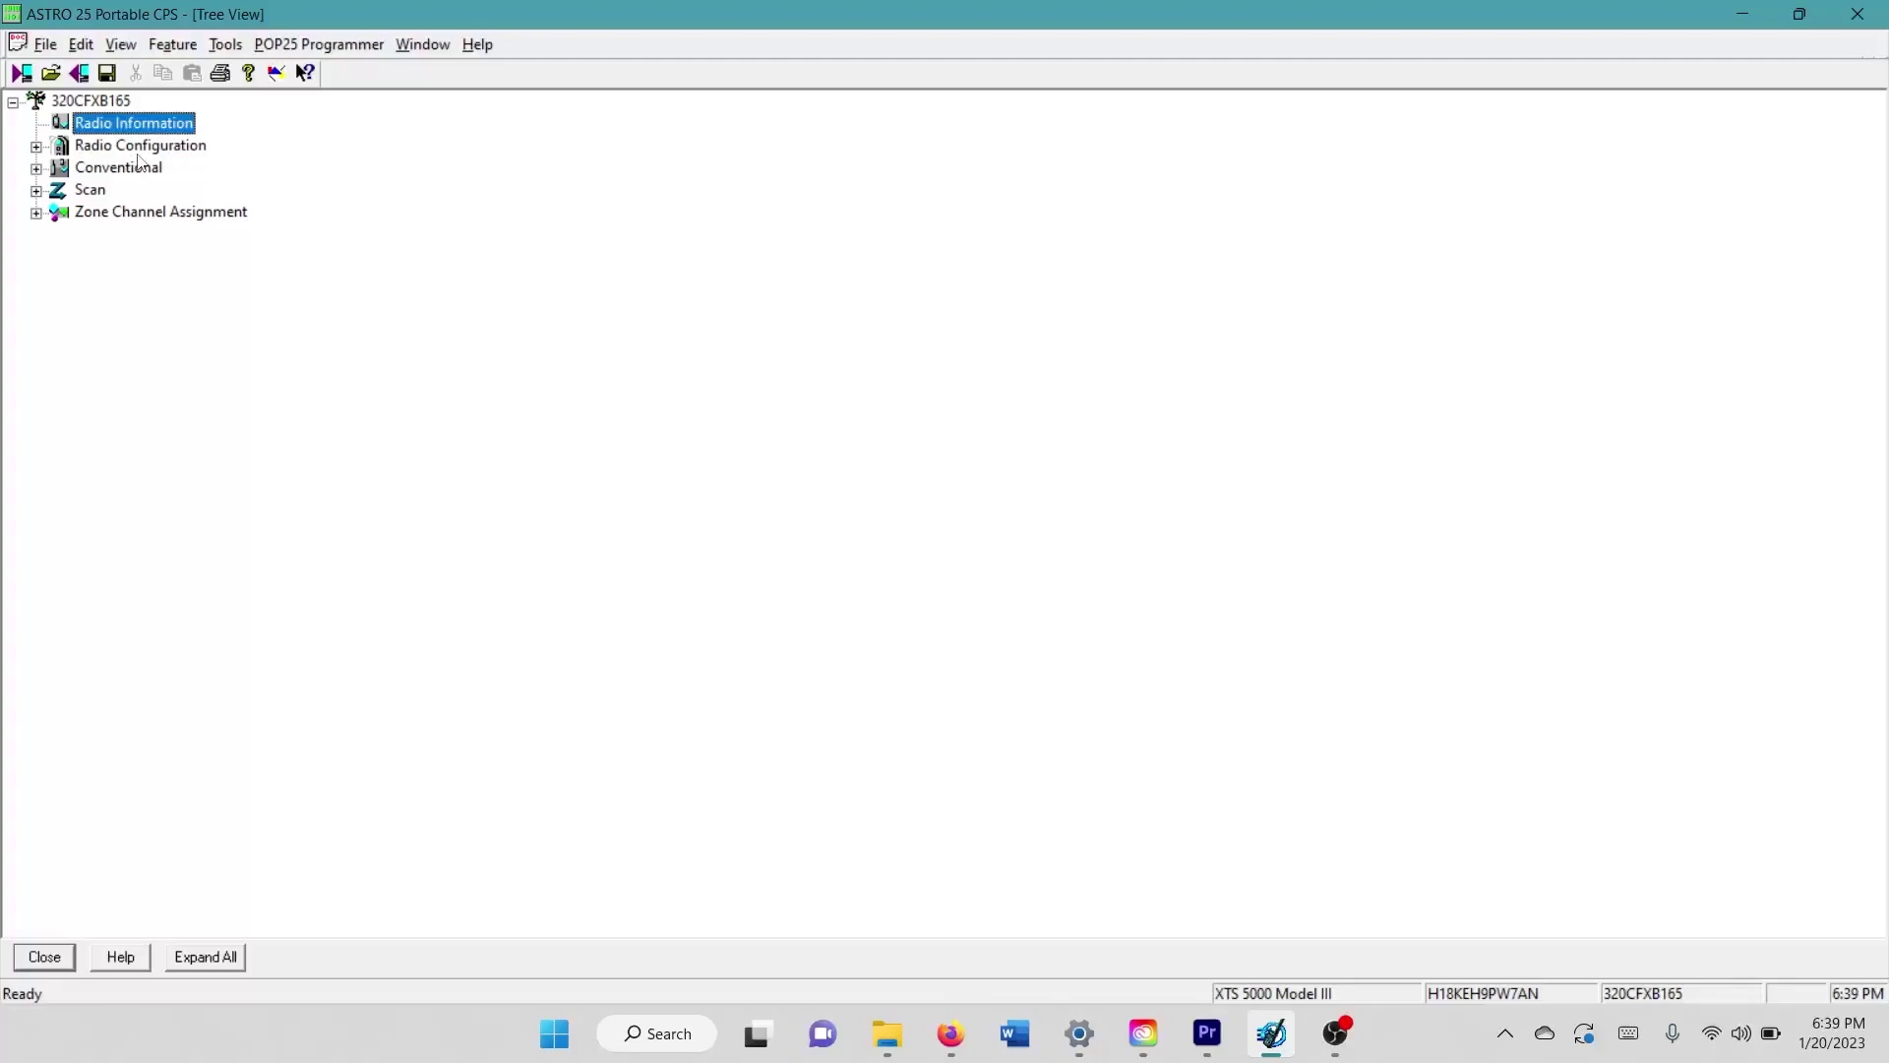
pyautogui.click(140, 147)
pyautogui.doubleClick(140, 147)
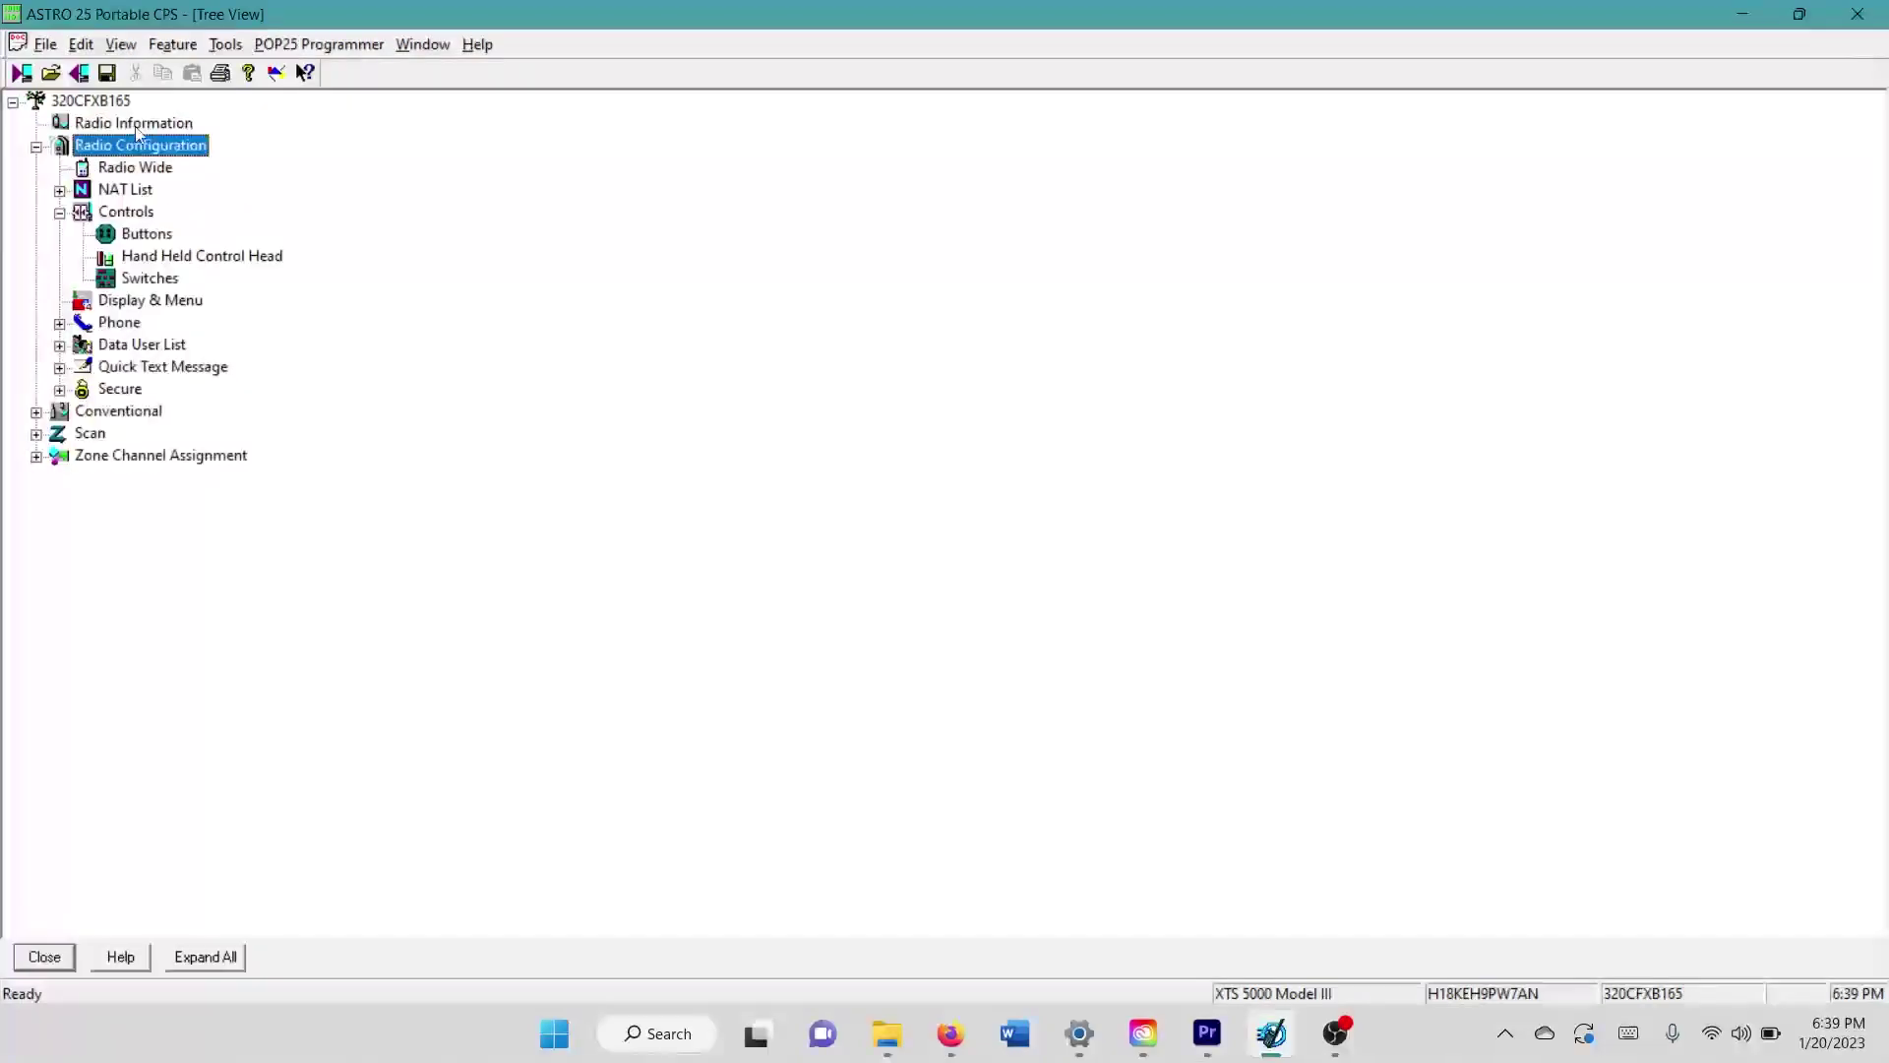
pyautogui.click(128, 170)
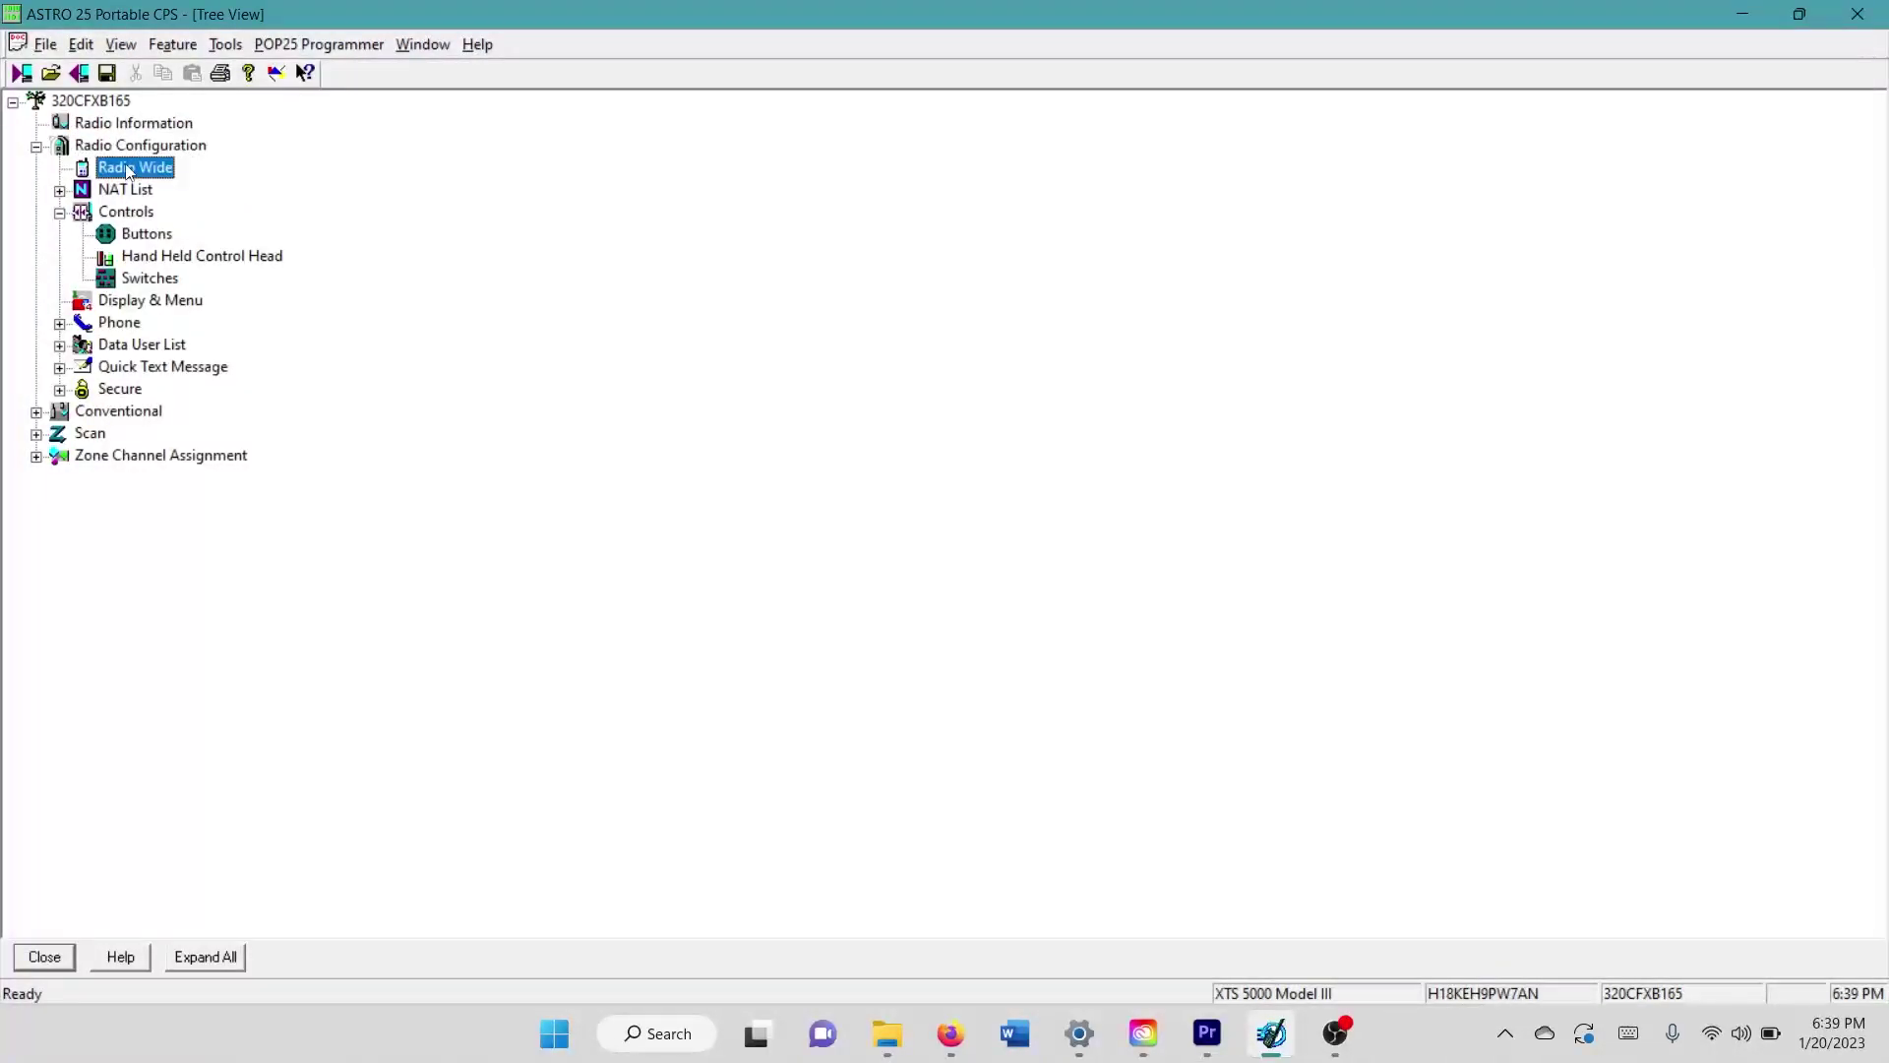
pyautogui.doubleClick(128, 169)
pyautogui.scroll(-2, 41, 515)
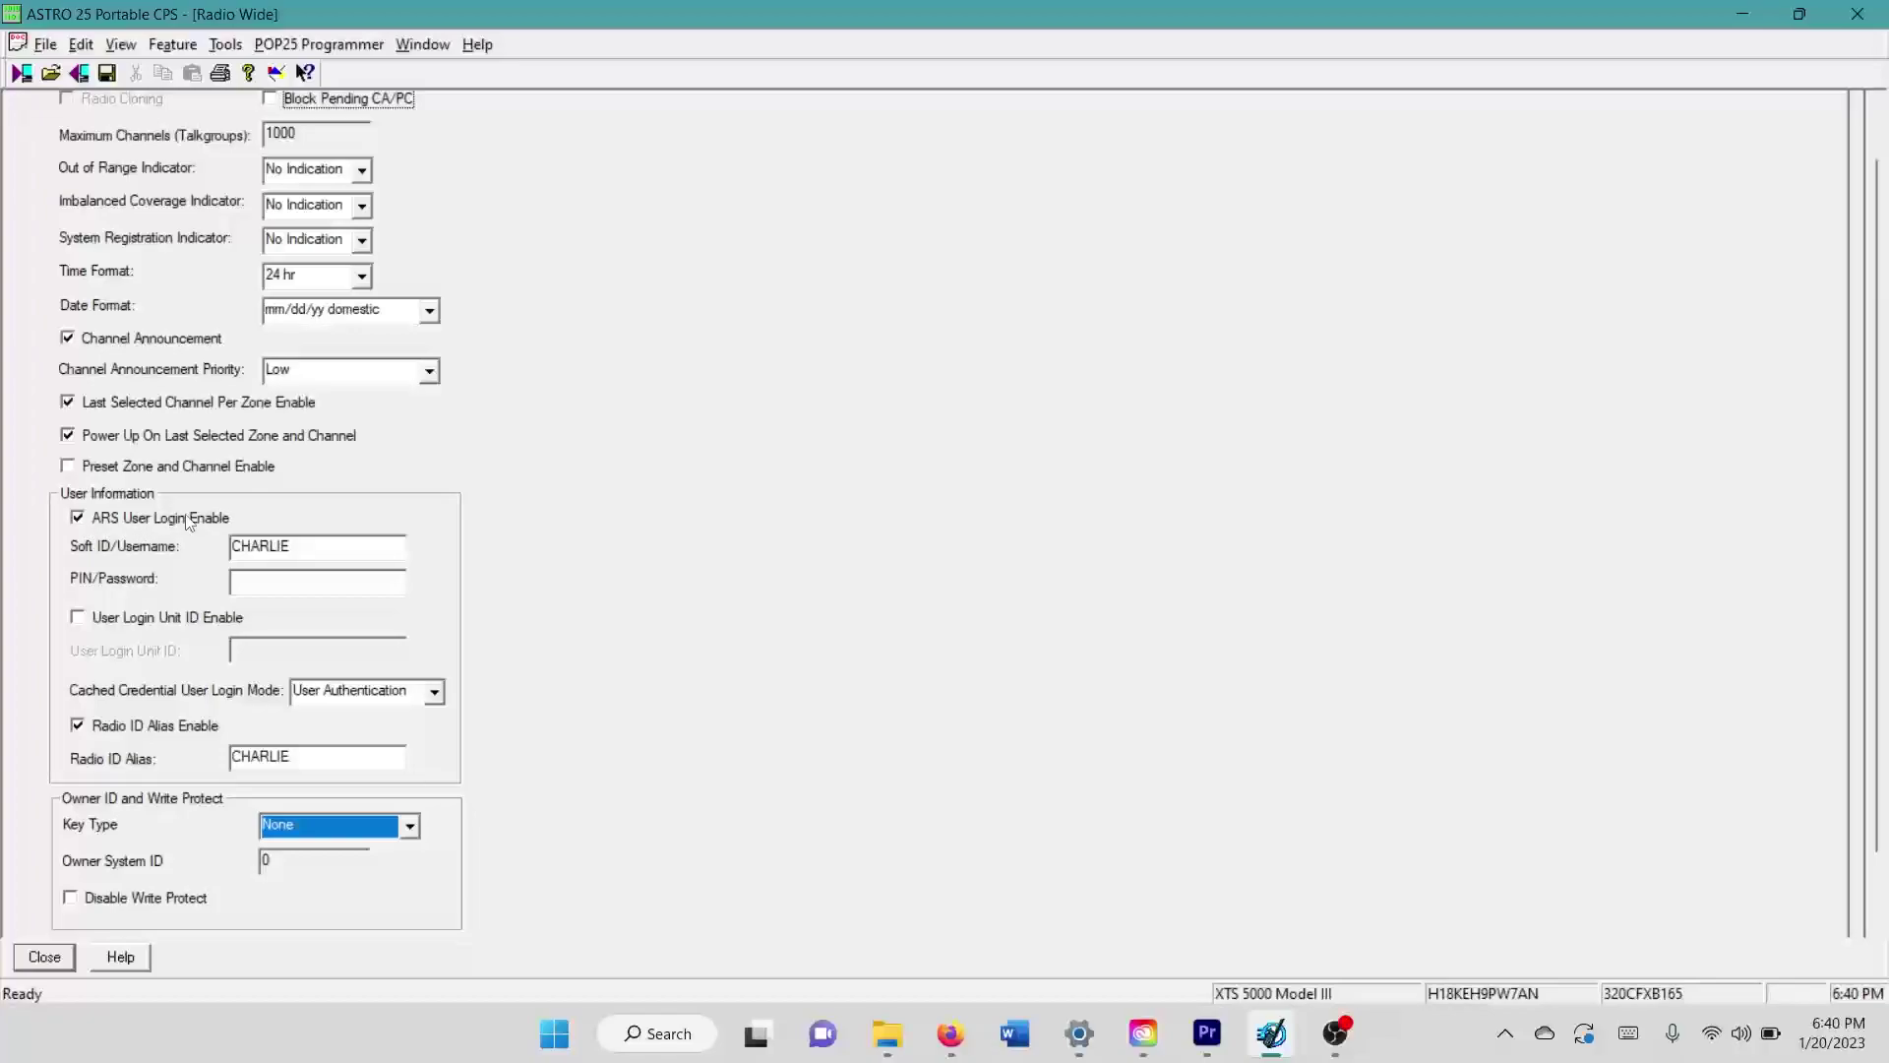
pyautogui.moveTo(336, 546); pyautogui.dragTo(220, 545)
pyautogui.click(342, 585)
pyautogui.moveTo(298, 542); pyautogui.dragTo(232, 546)
pyautogui.click(261, 580)
pyautogui.click(279, 546)
pyautogui.click(321, 695)
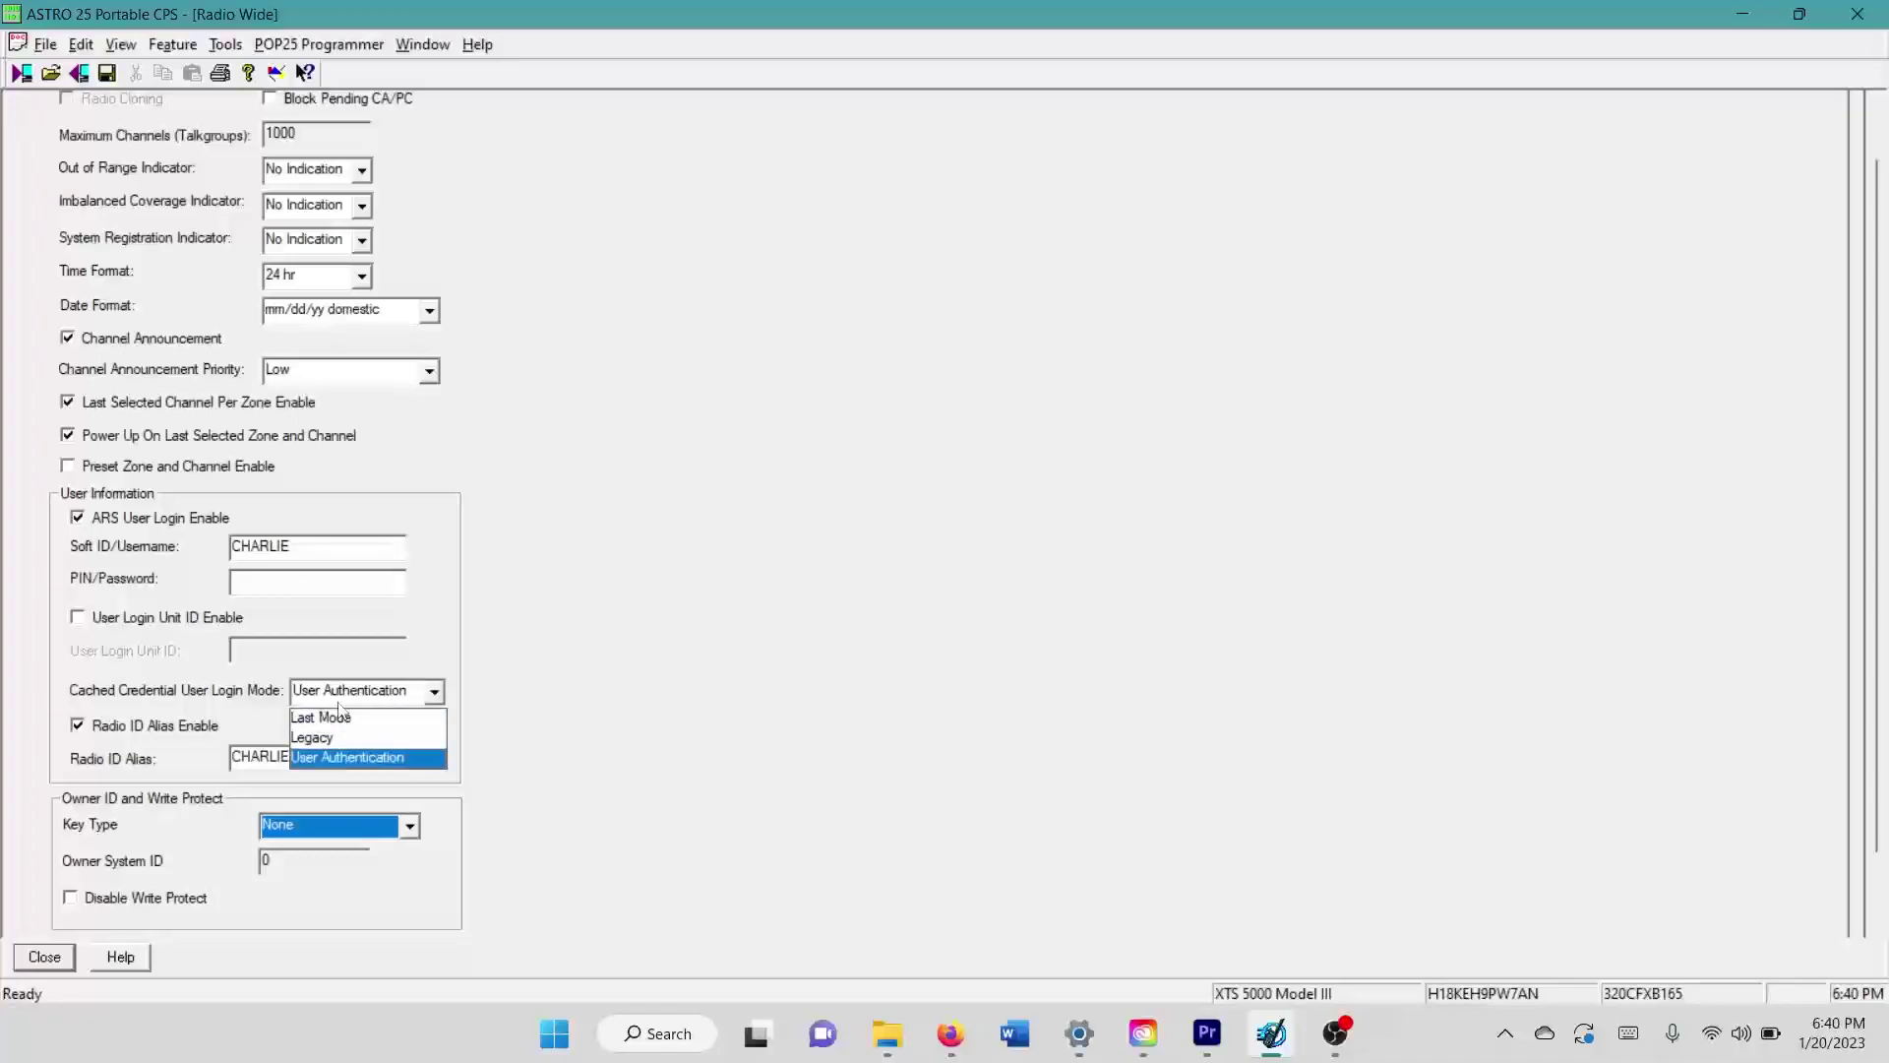
pyautogui.click(335, 758)
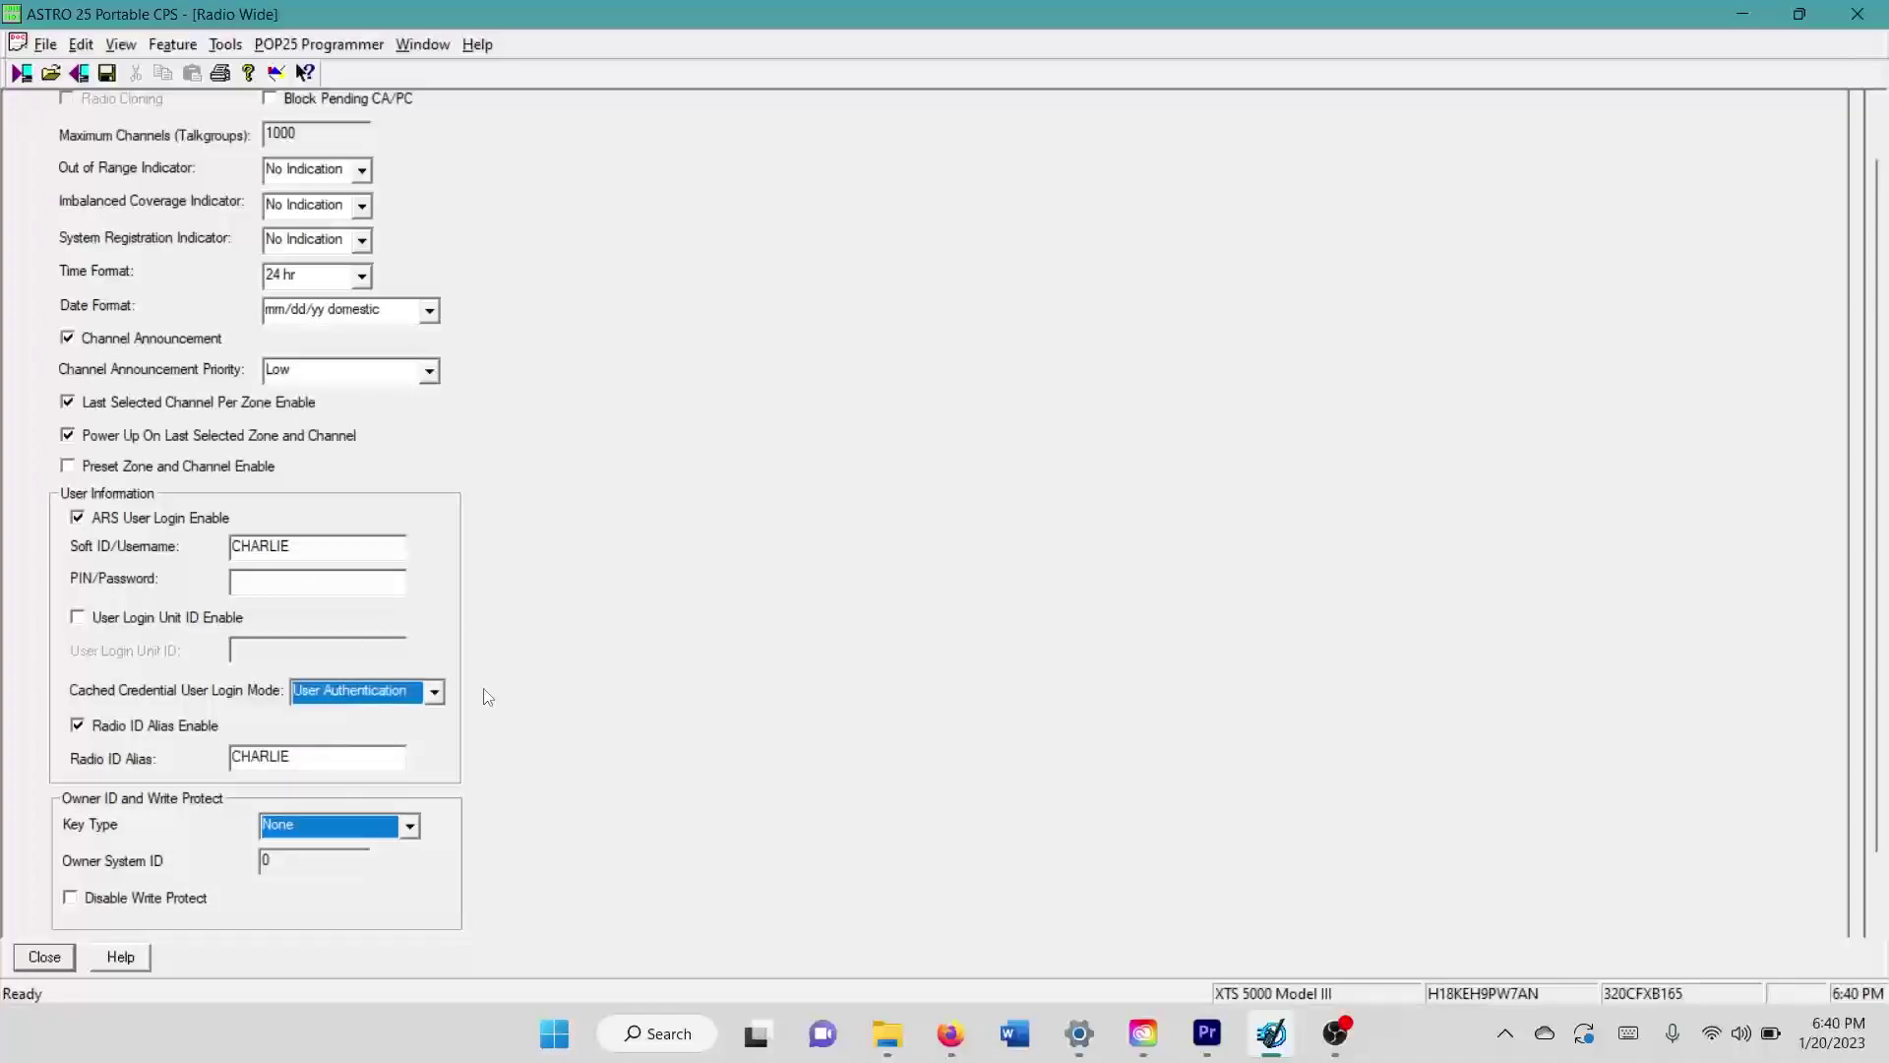
pyautogui.scroll(-1, 487, 699)
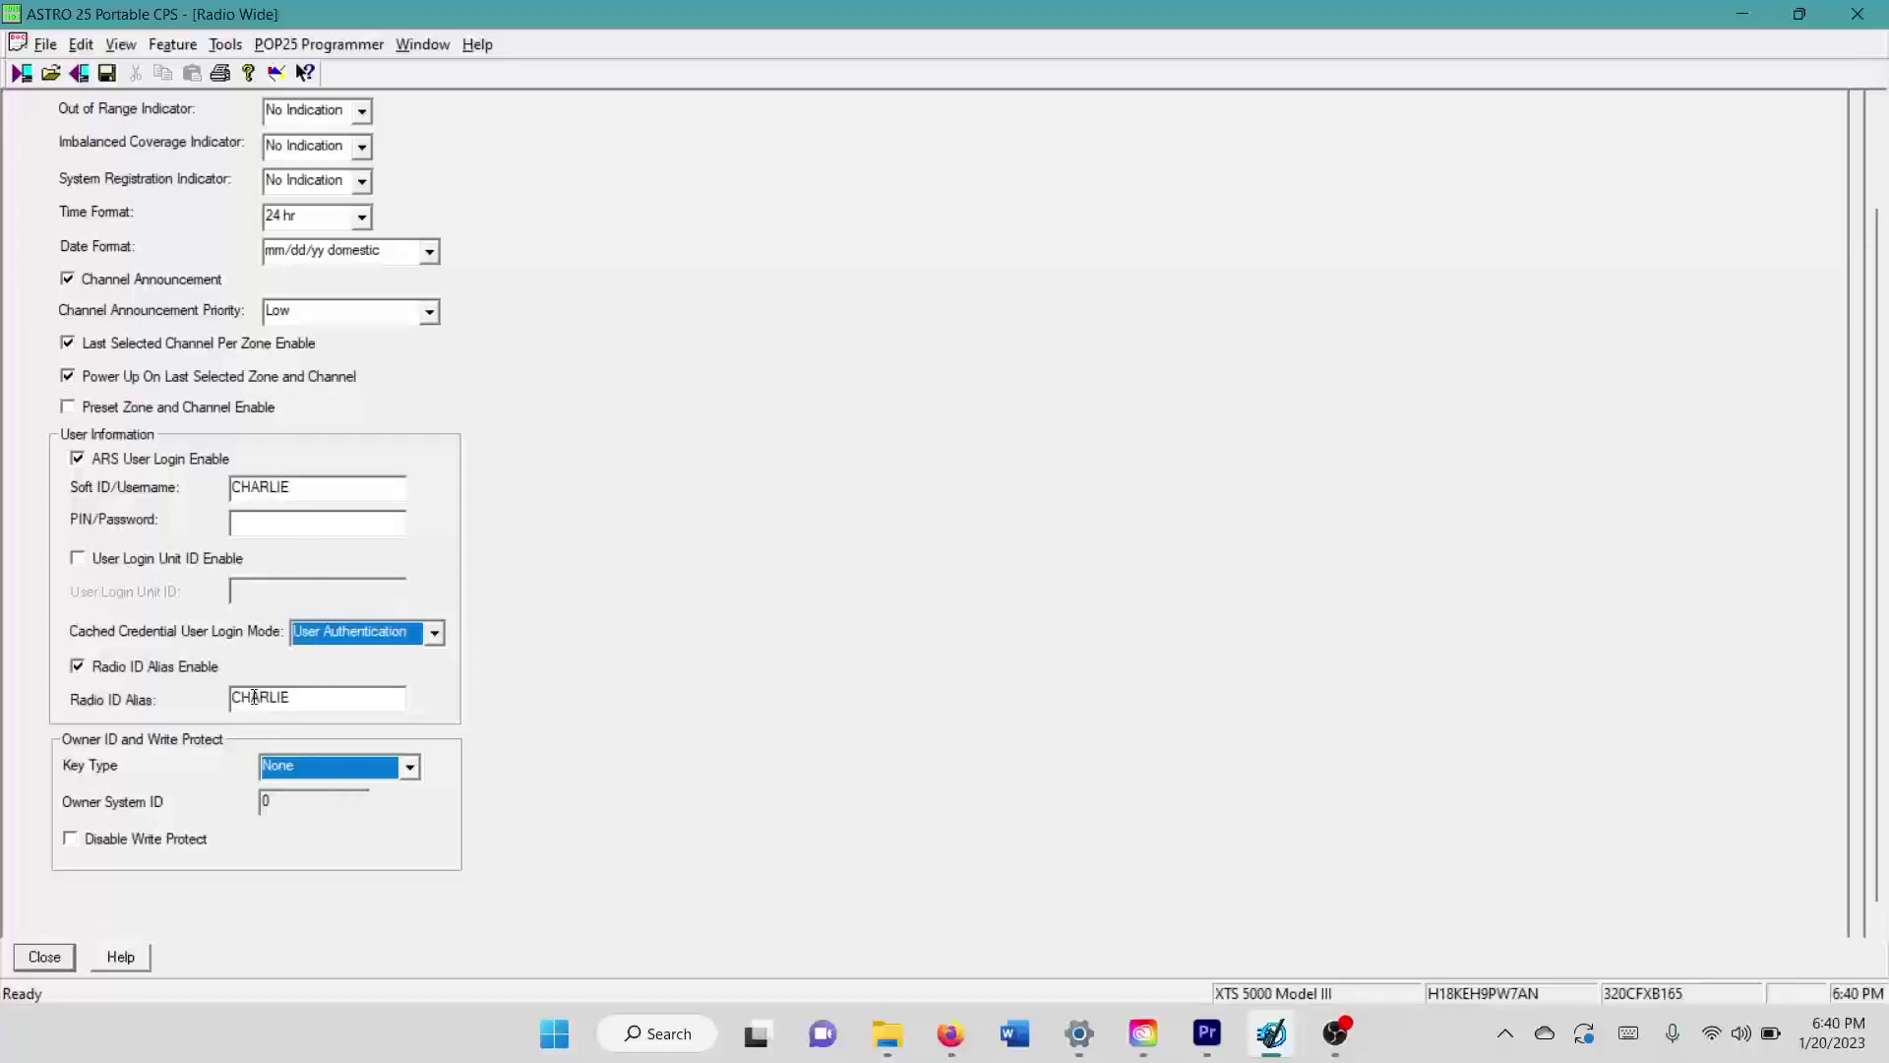
pyautogui.moveTo(309, 488); pyautogui.dragTo(226, 486)
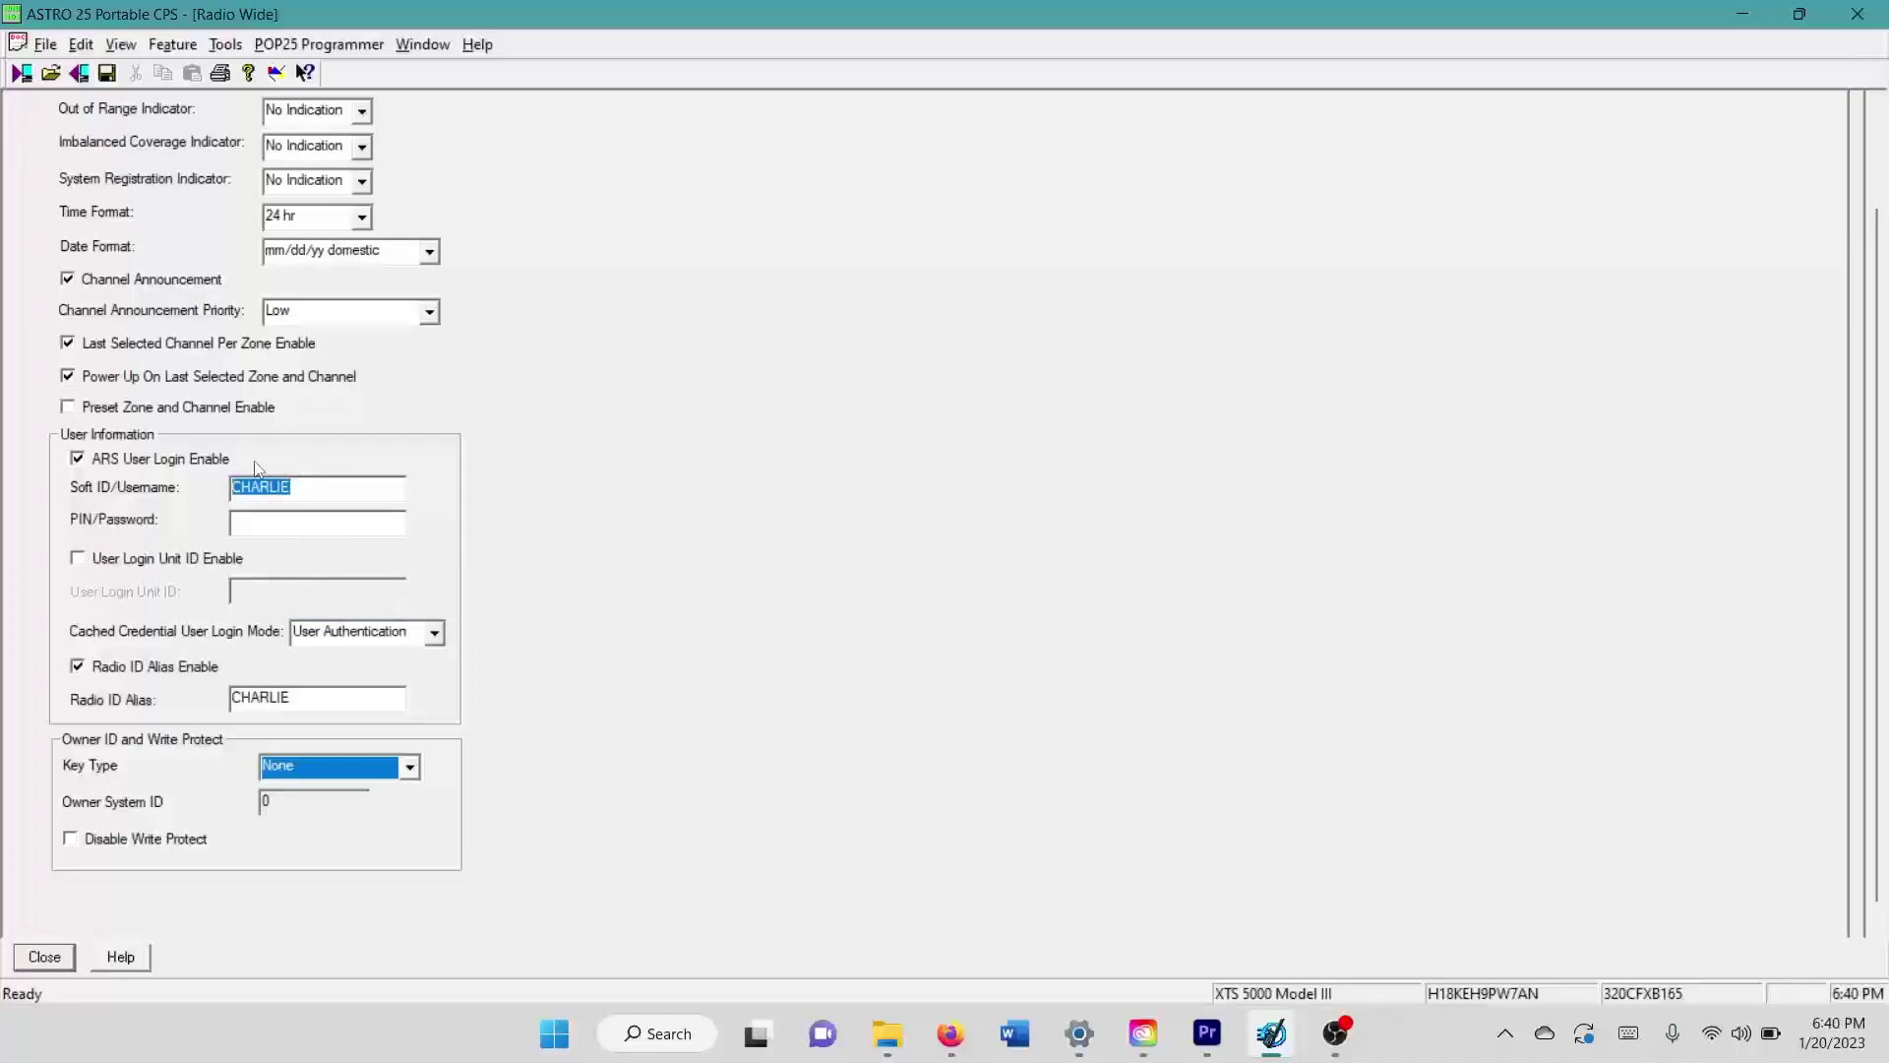
pyautogui.click(315, 486)
pyautogui.moveTo(315, 486); pyautogui.dragTo(204, 478)
pyautogui.doubleClick(301, 695)
pyautogui.click(173, 669)
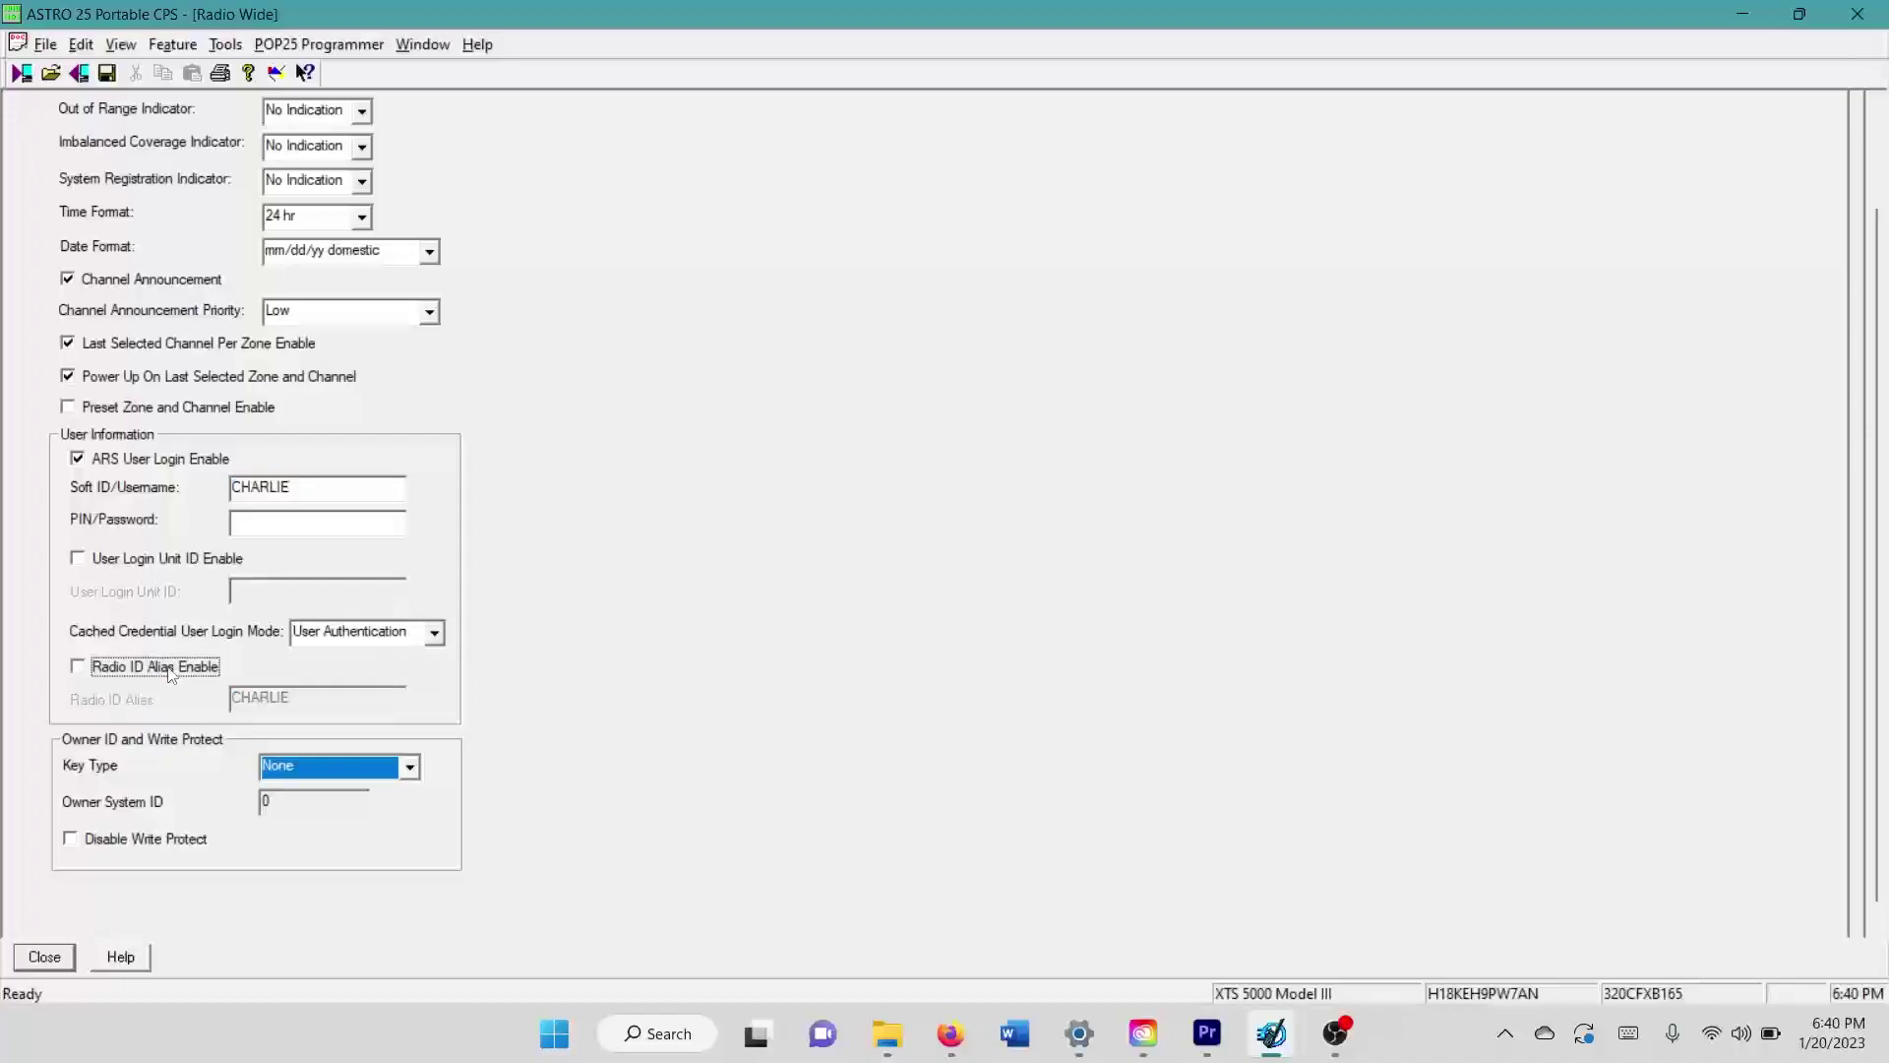
pyautogui.click(81, 669)
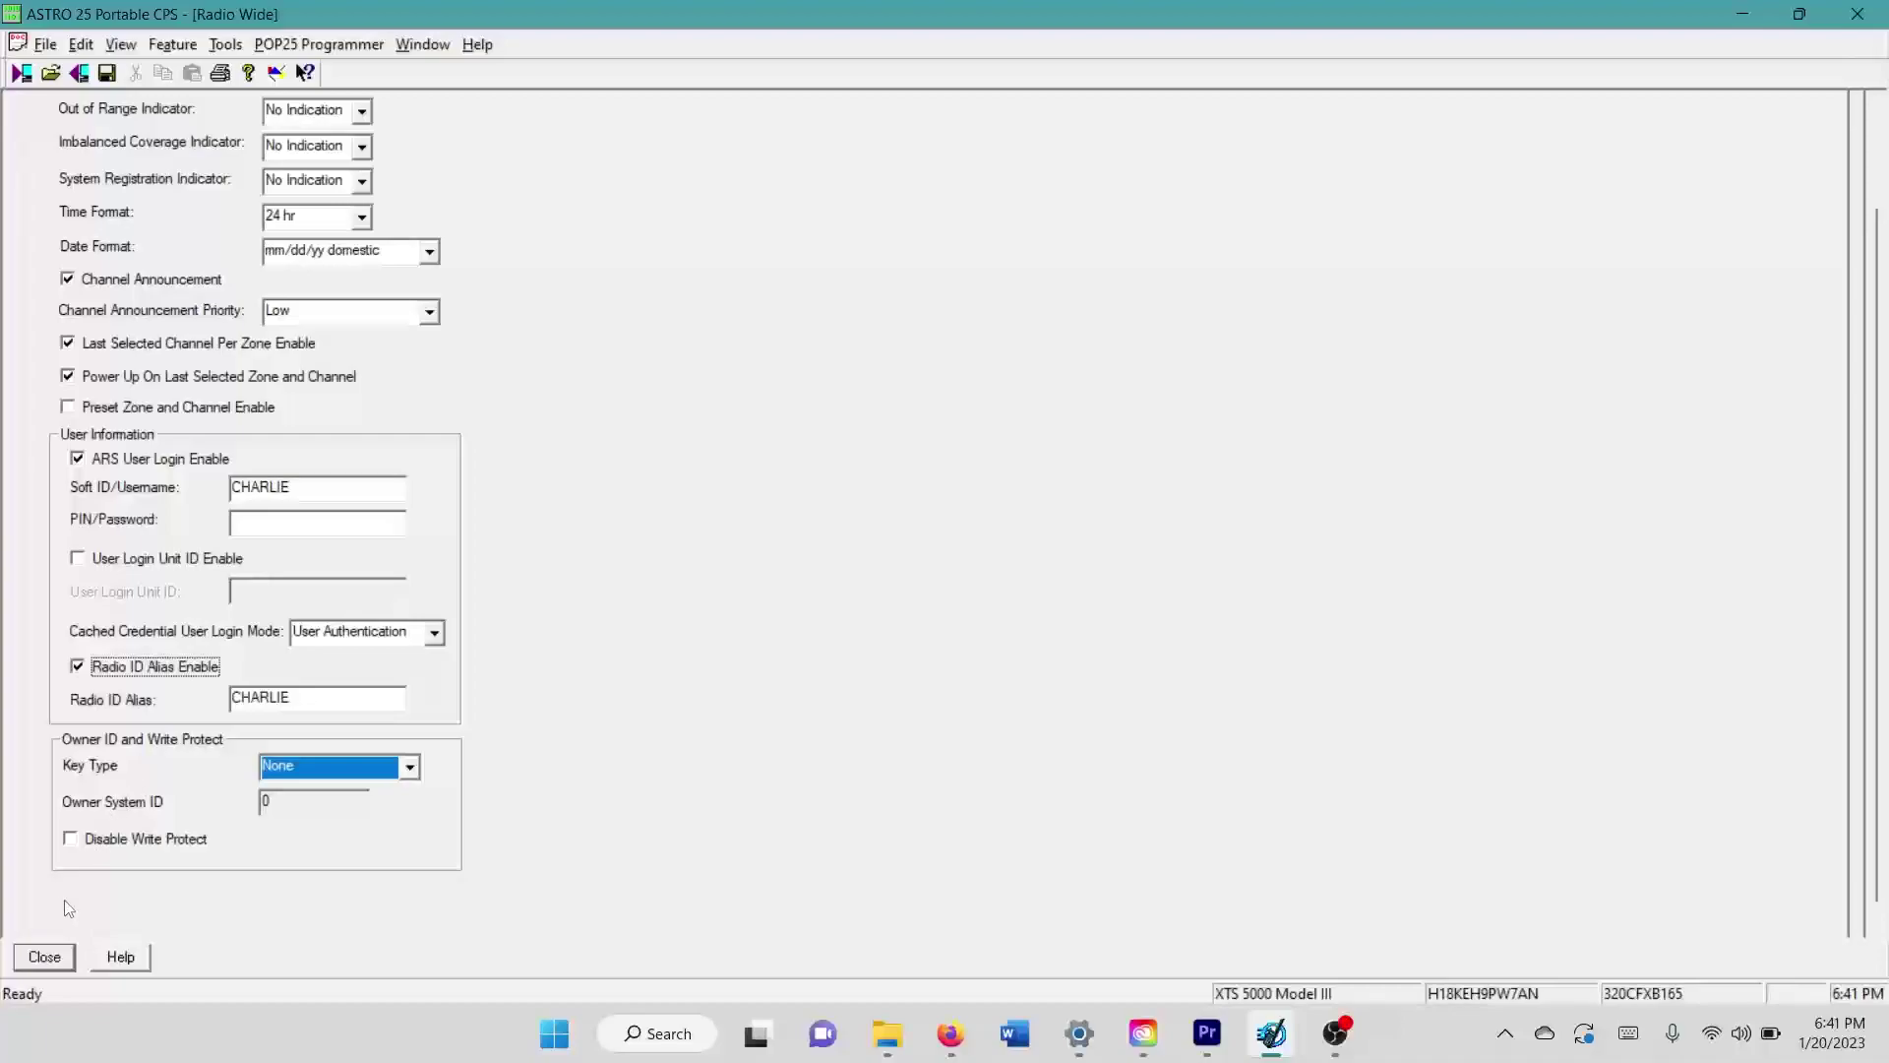
pyautogui.click(44, 957)
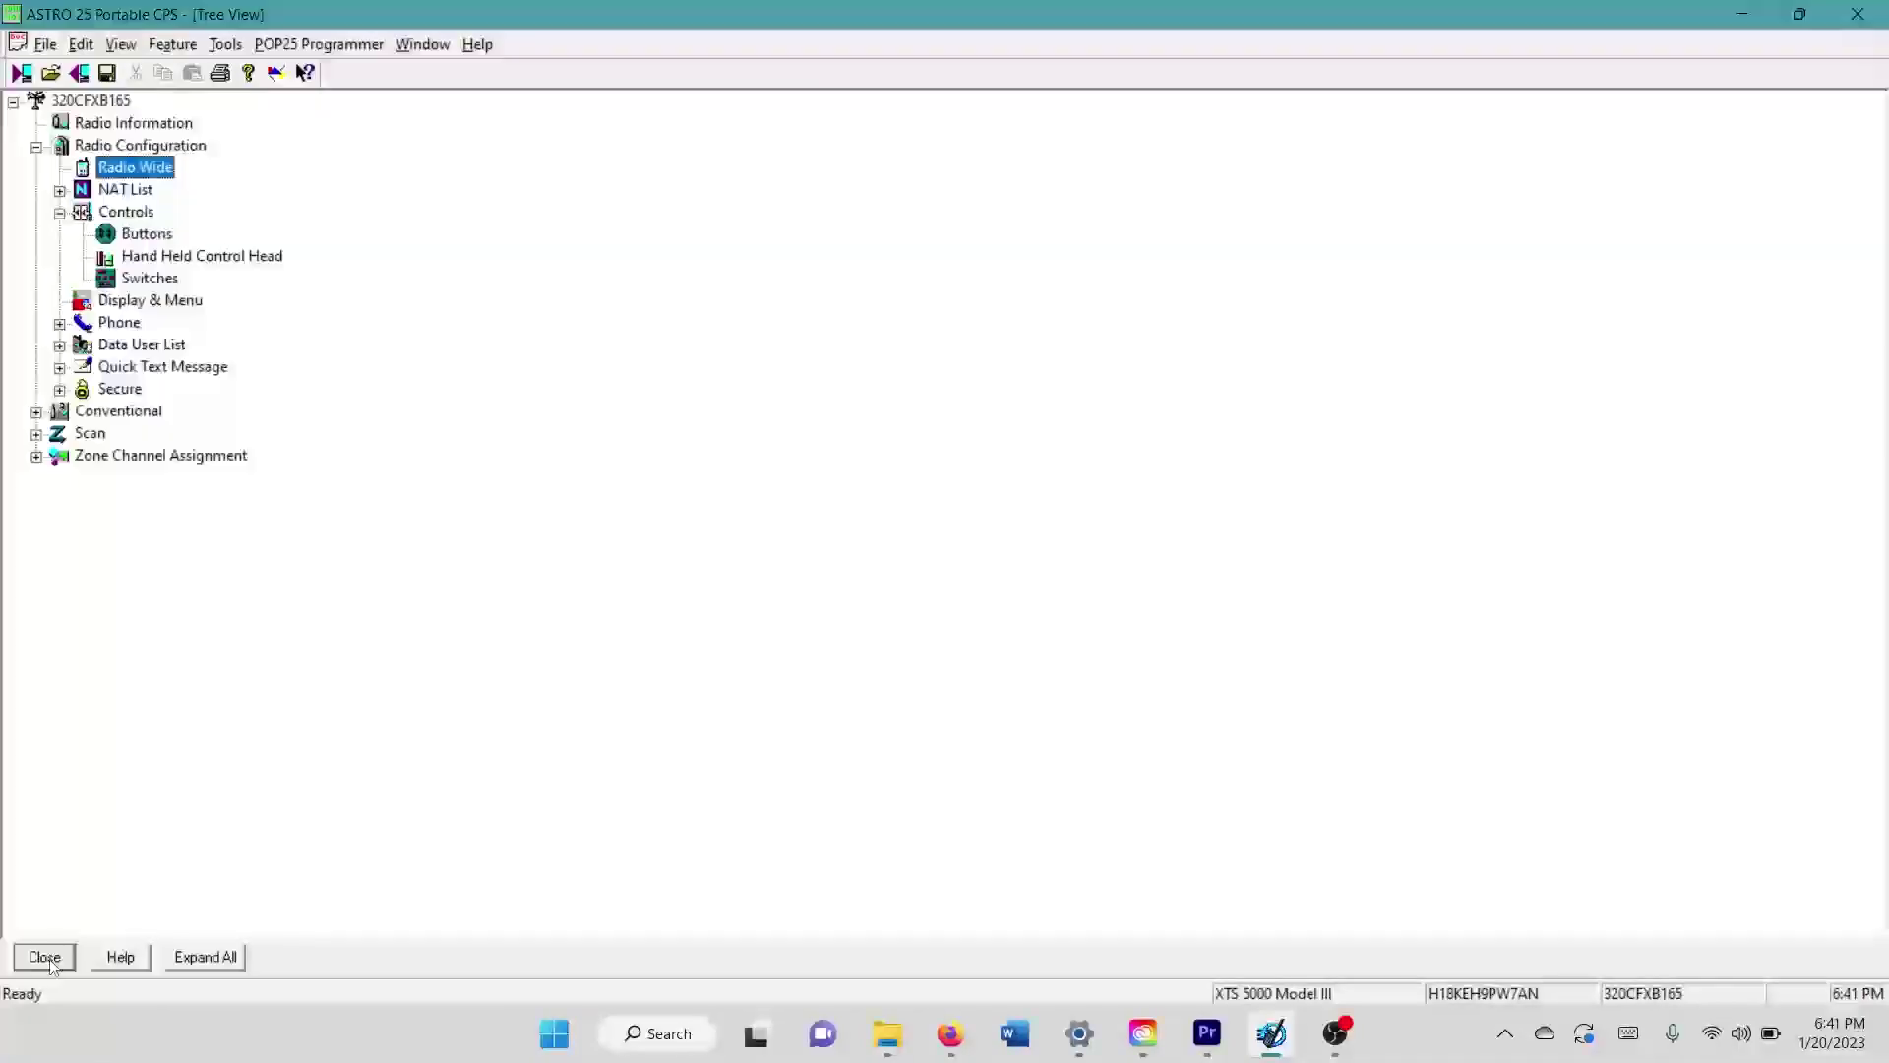
pyautogui.doubleClick(146, 238)
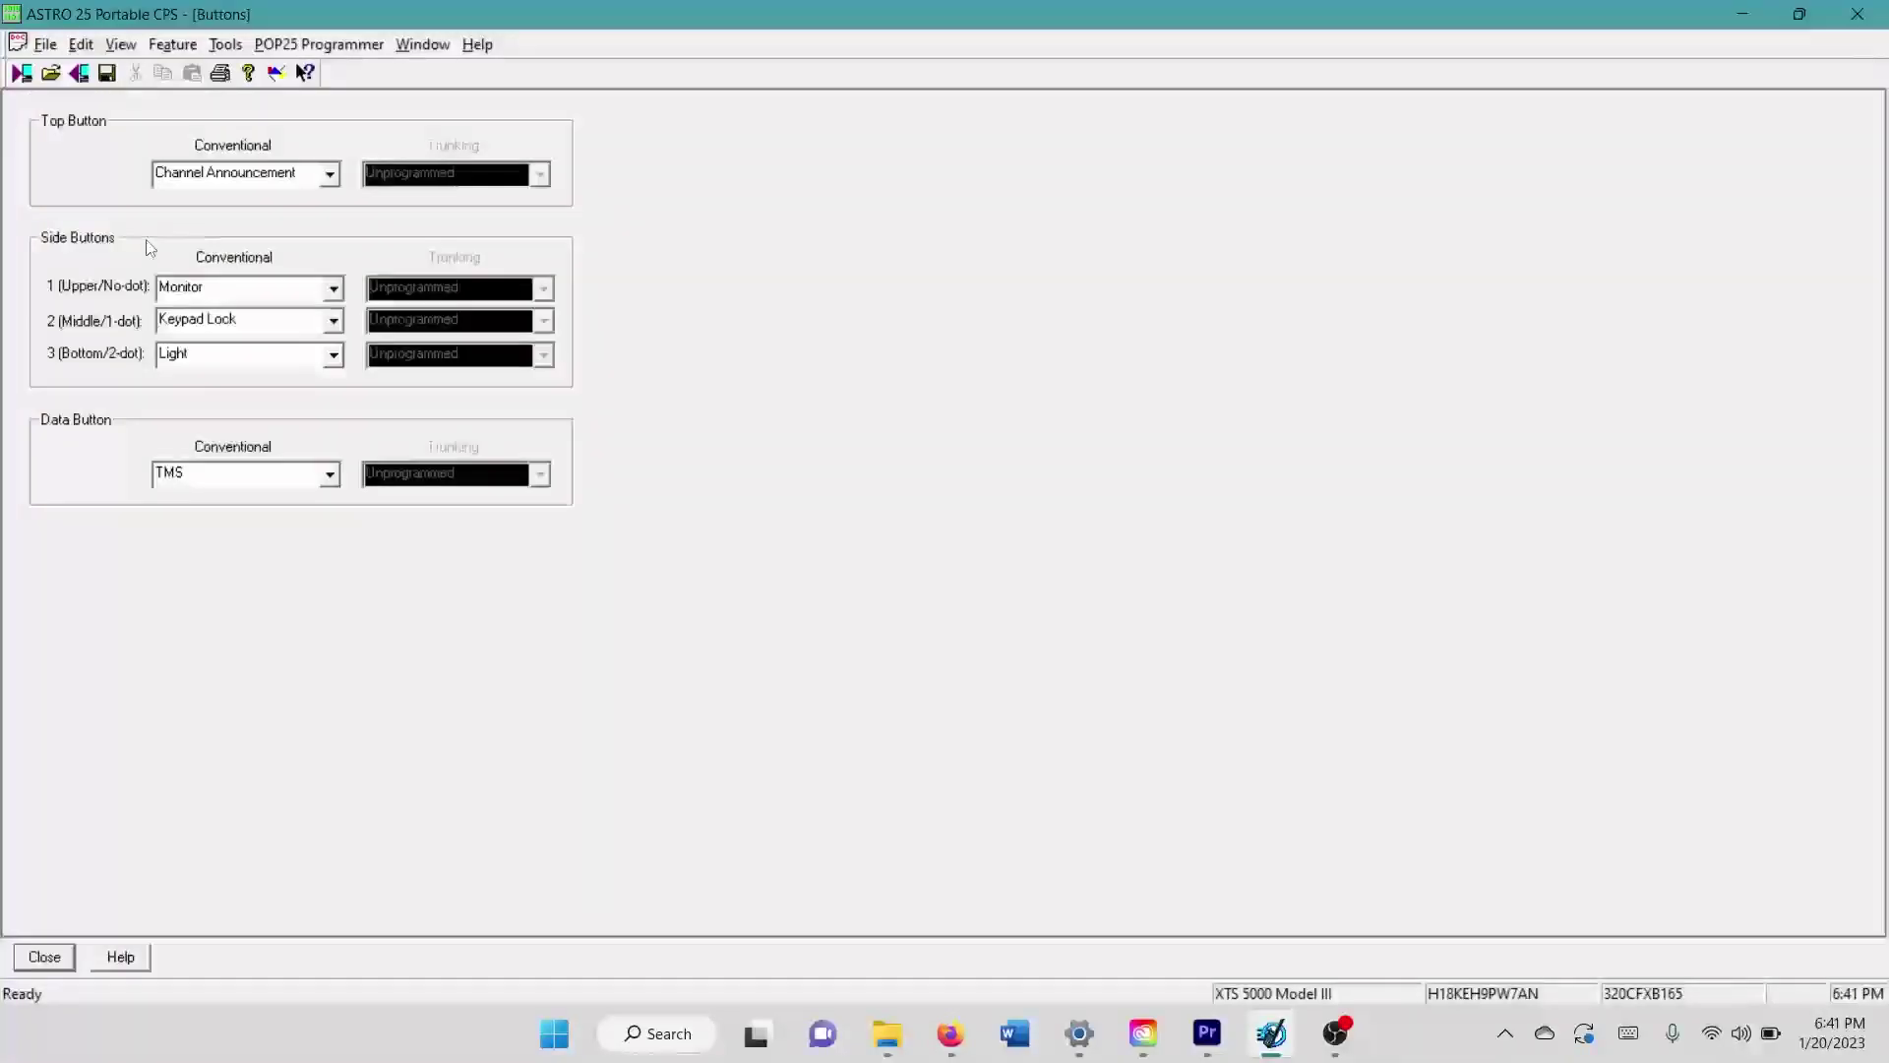
pyautogui.click(204, 480)
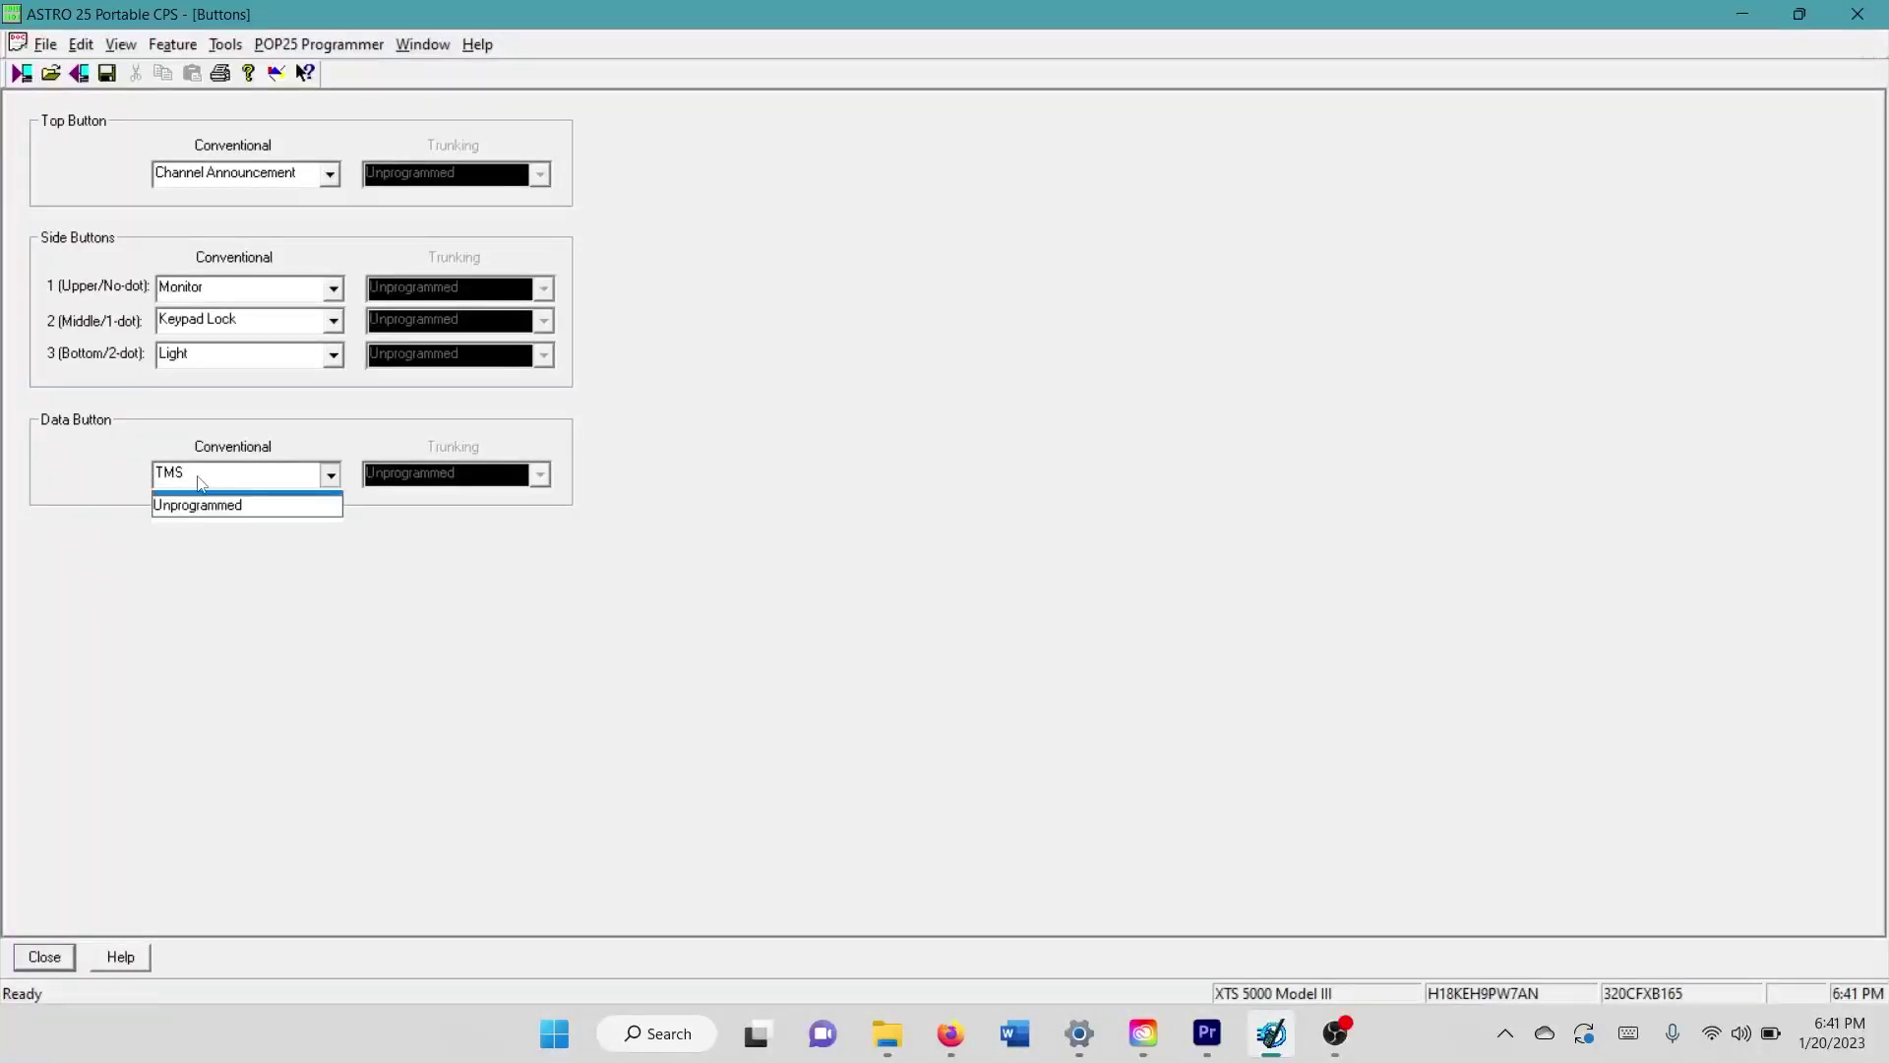
pyautogui.click(197, 502)
pyautogui.click(201, 475)
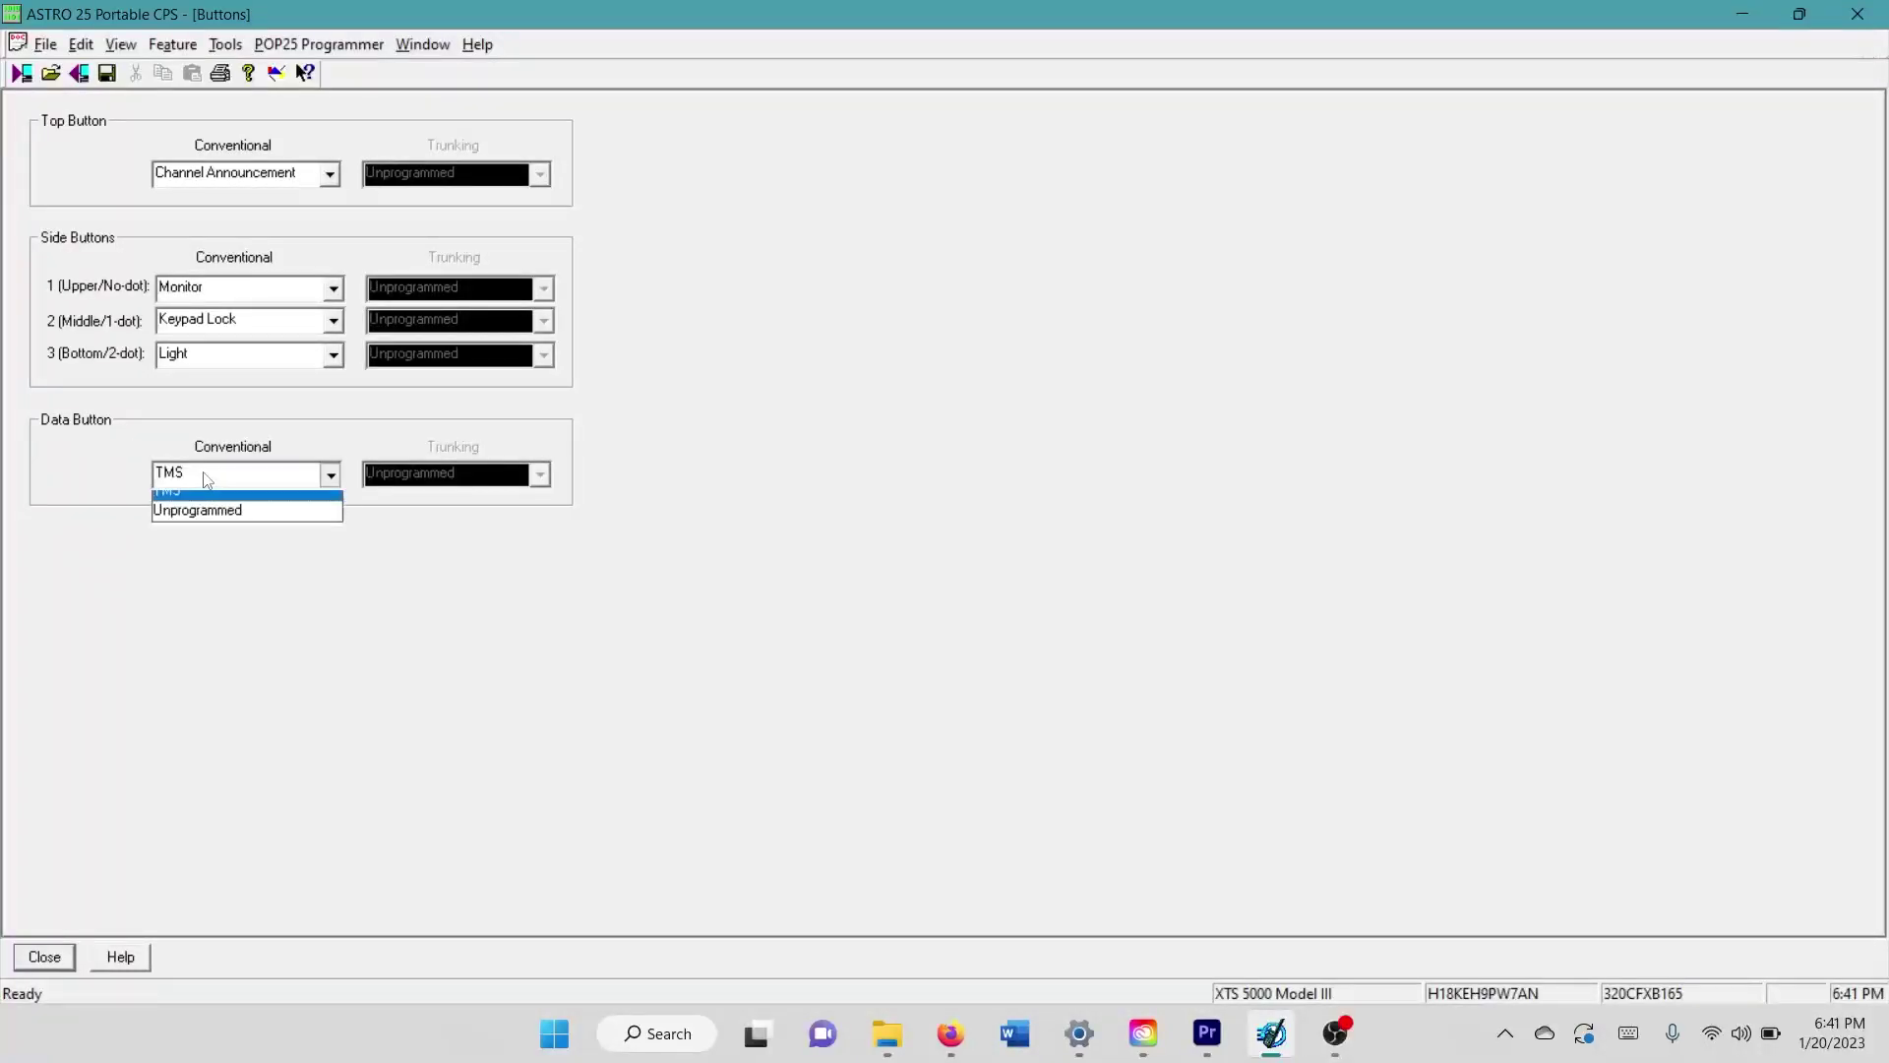
pyautogui.click(183, 500)
pyautogui.click(182, 476)
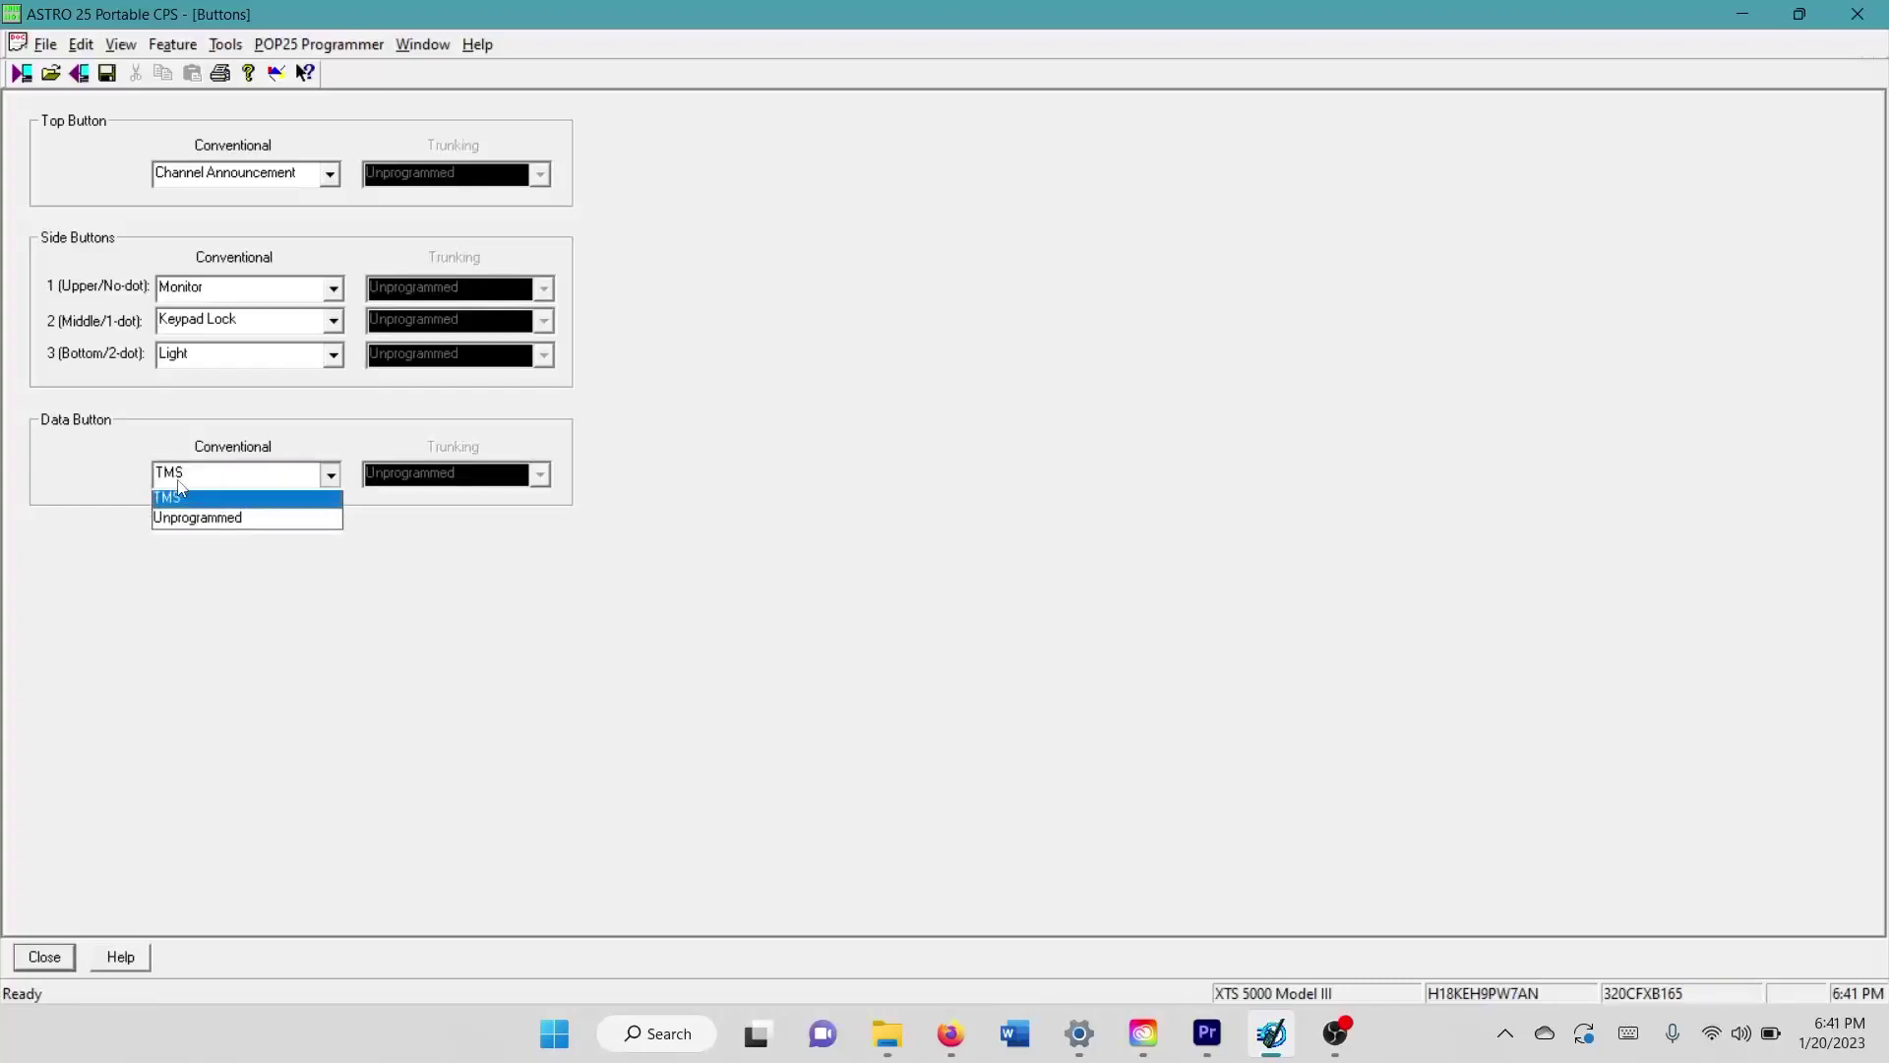
pyautogui.click(186, 503)
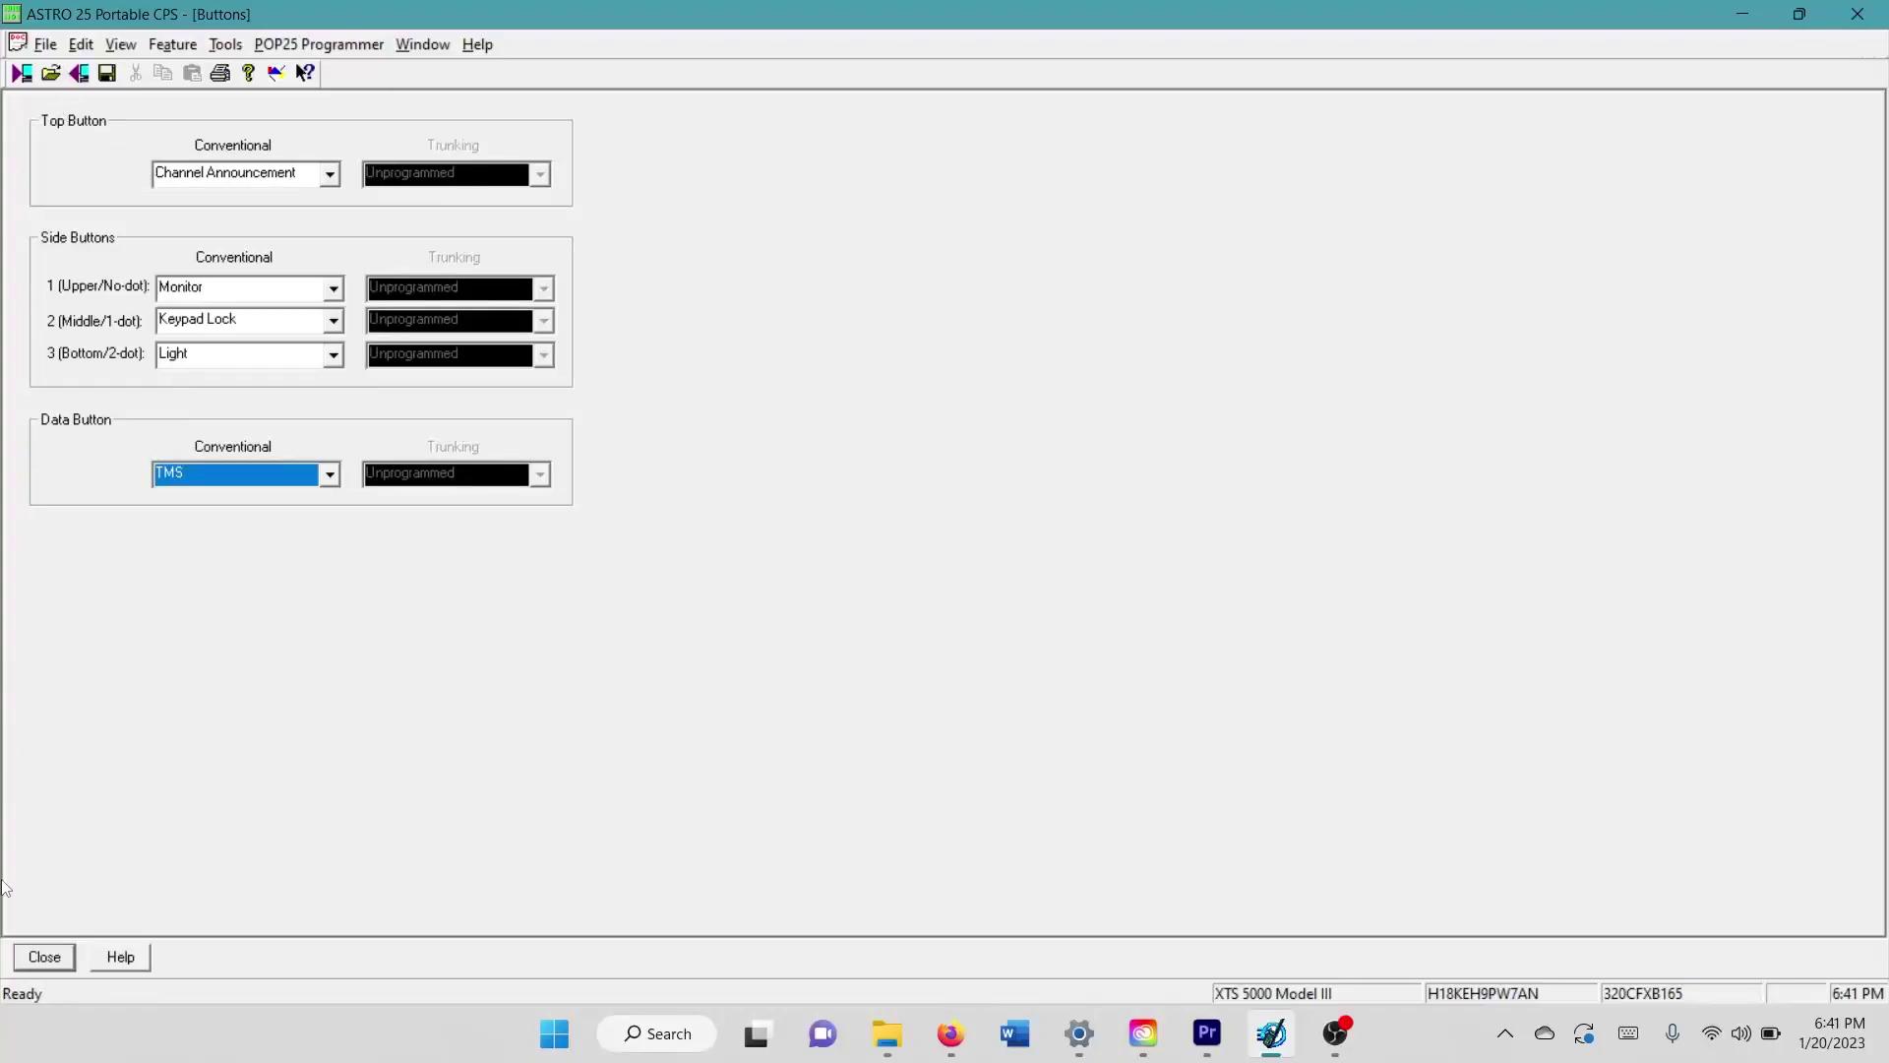
pyautogui.click(49, 959)
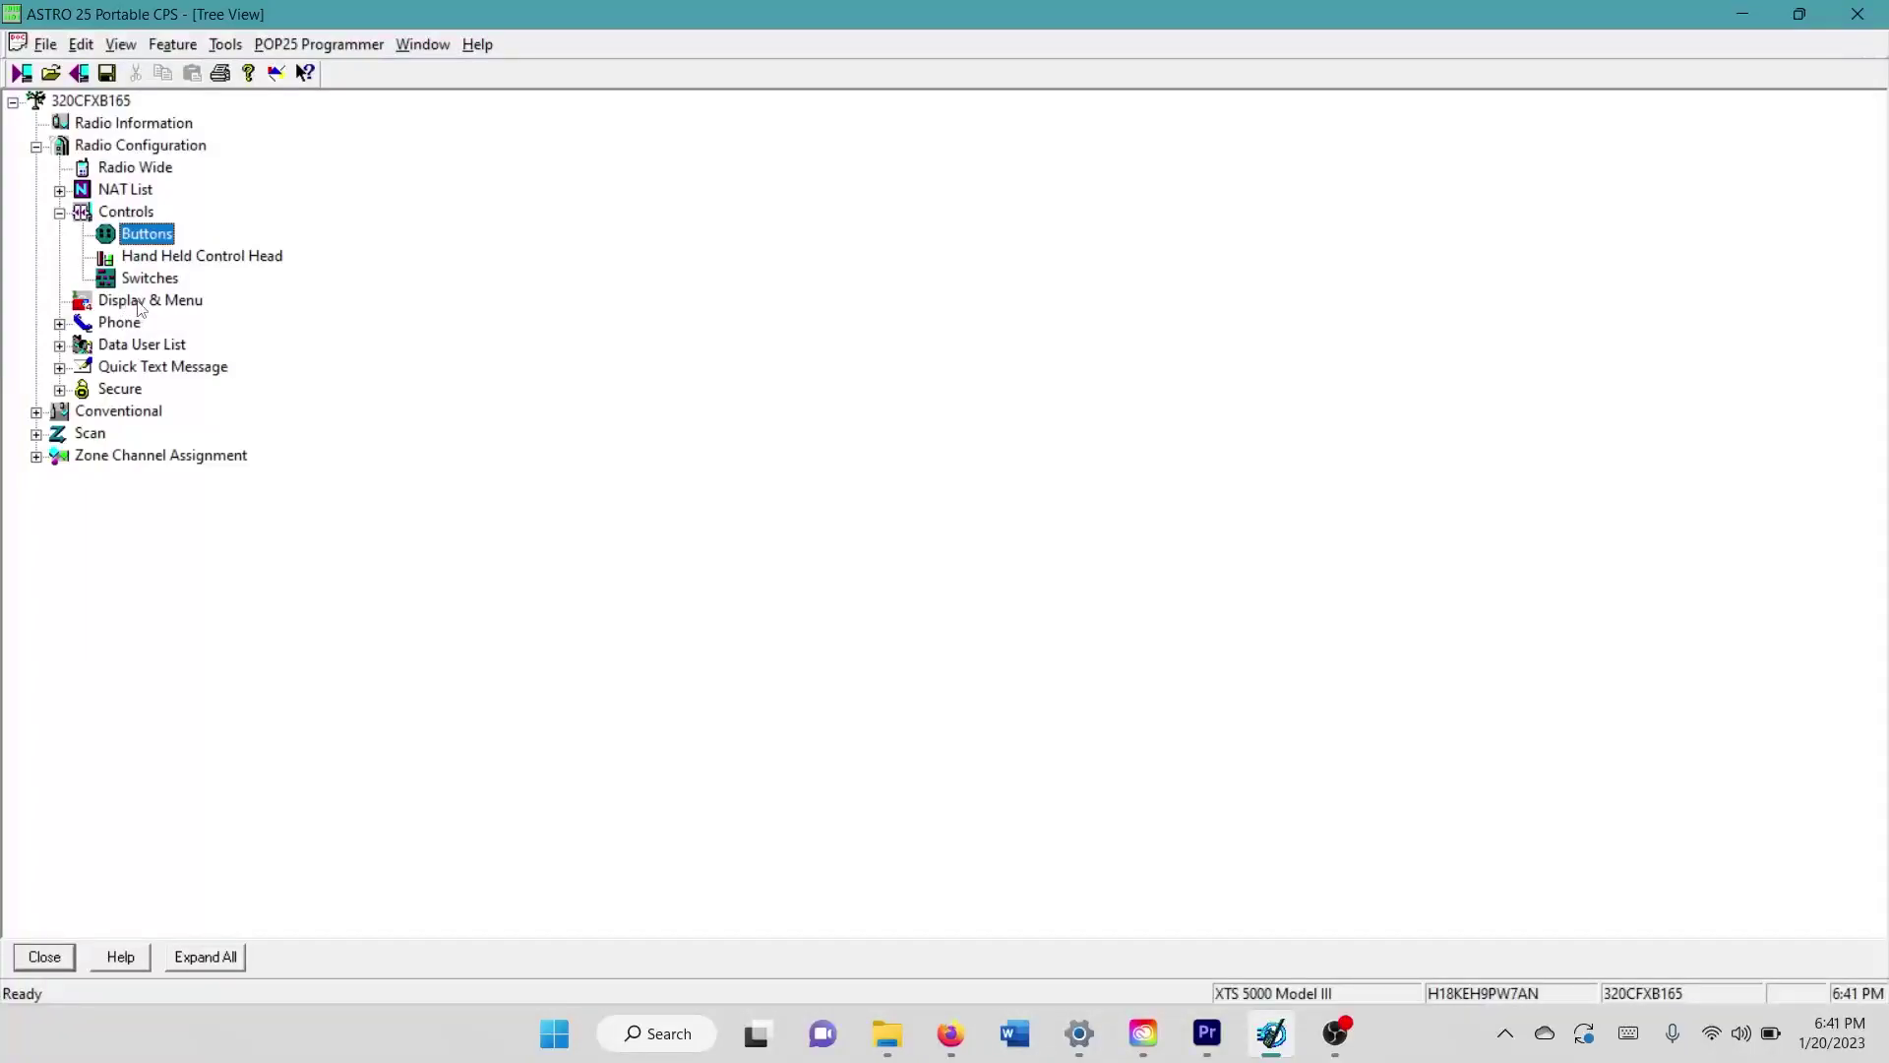
pyautogui.doubleClick(139, 302)
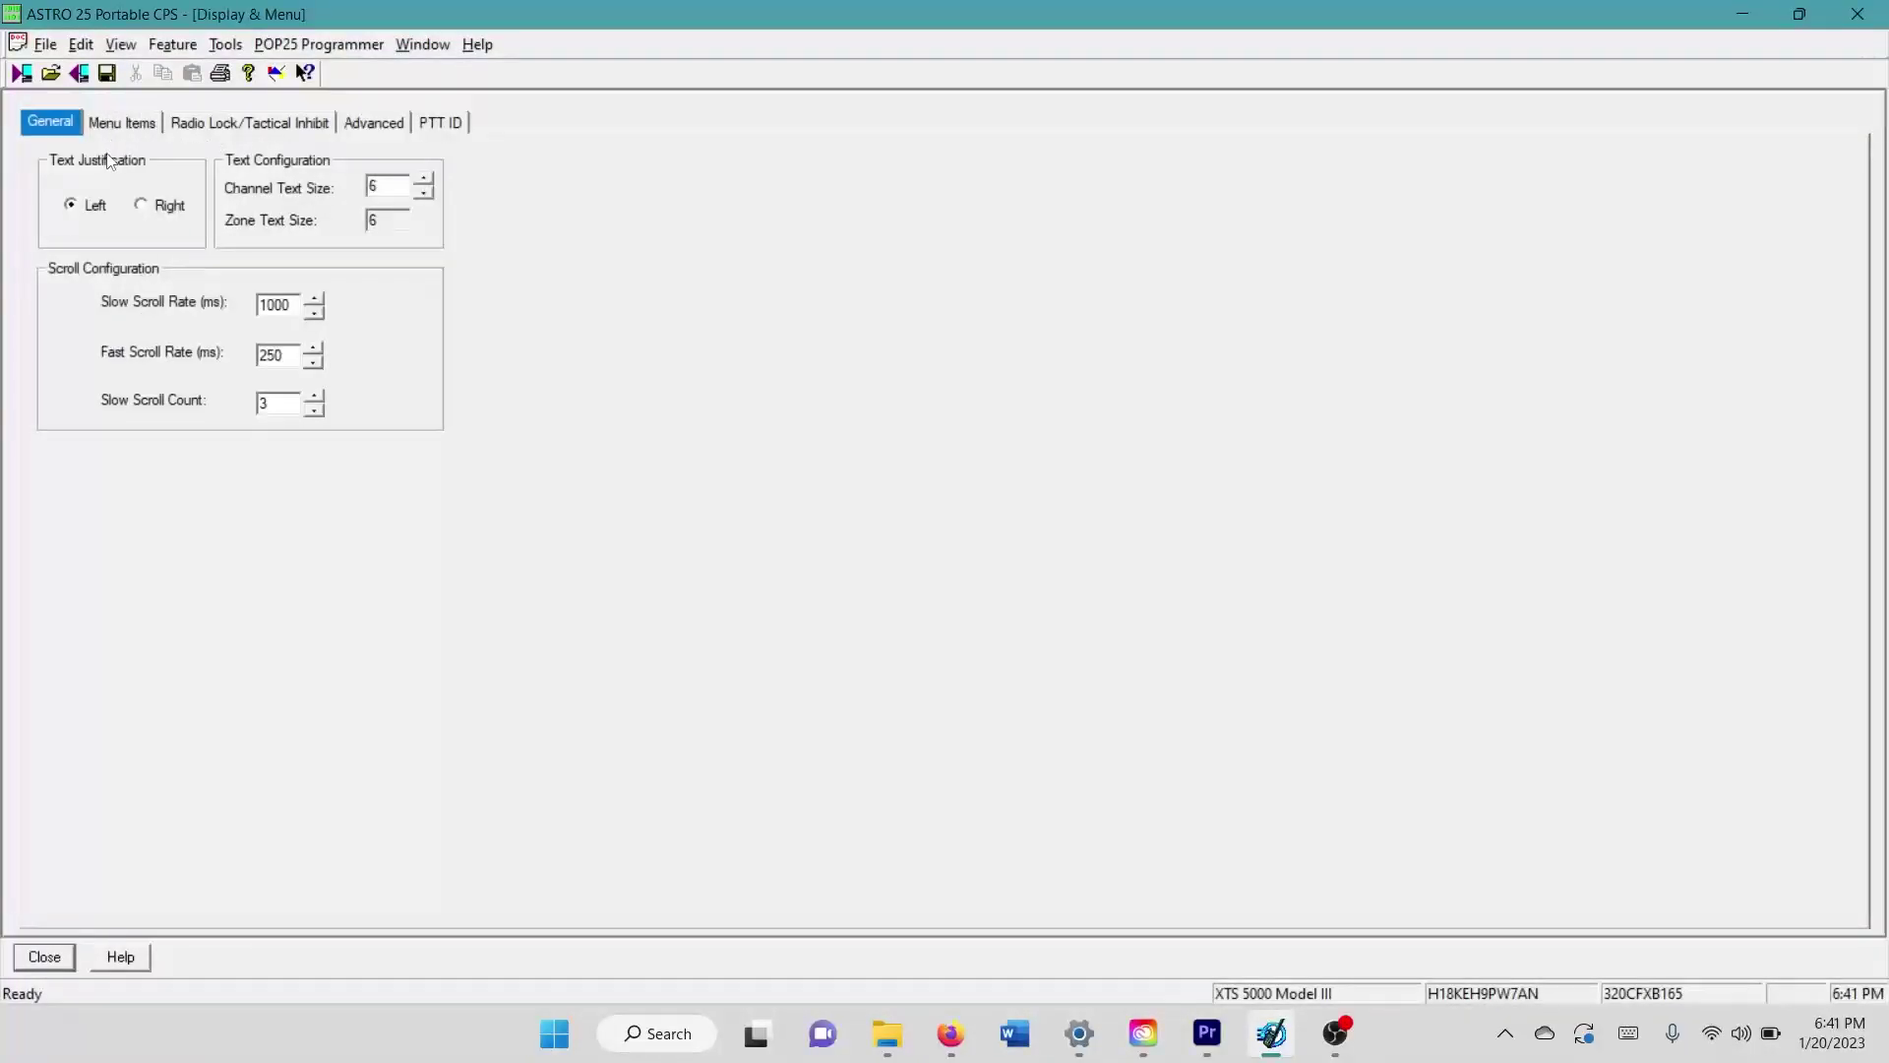
pyautogui.click(121, 122)
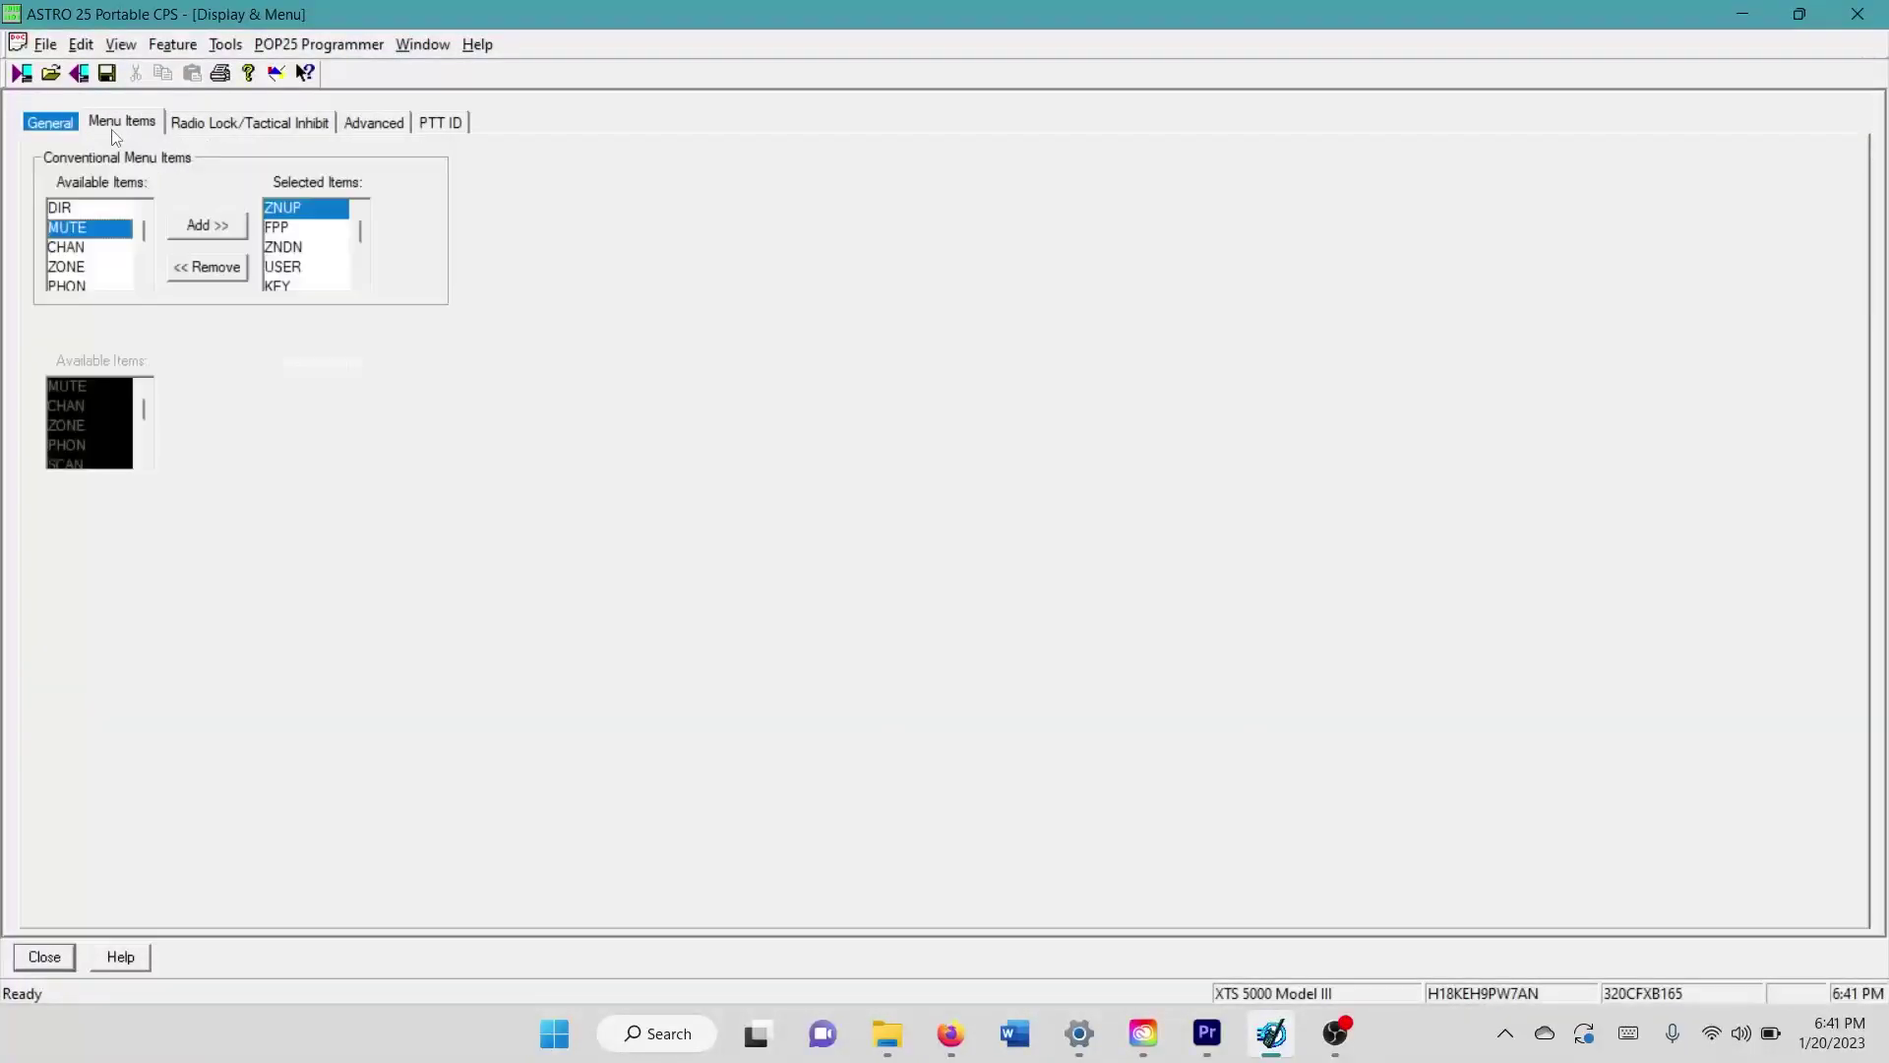
pyautogui.click(282, 267)
pyautogui.scroll(-2, 65, 249)
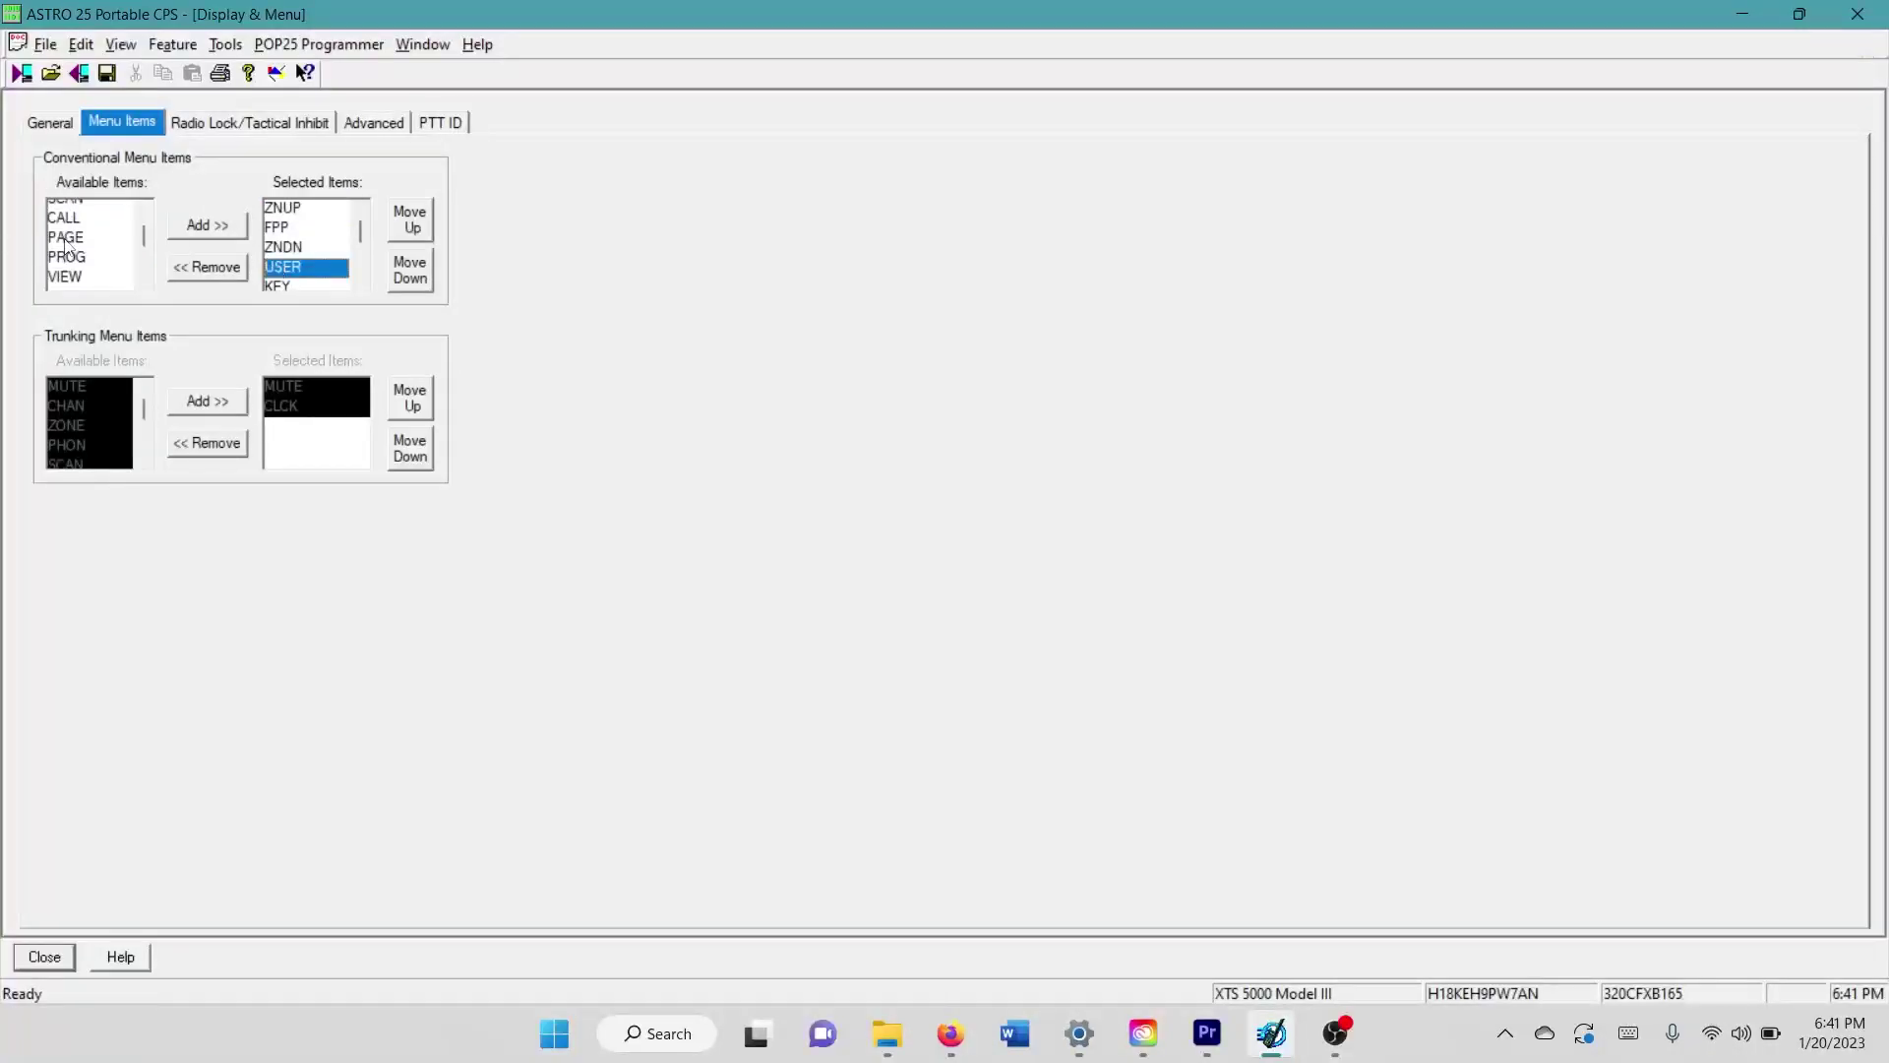
pyautogui.scroll(-3, 65, 248)
pyautogui.scroll(-6, 76, 245)
pyautogui.scroll(-4, 78, 245)
pyautogui.click(83, 230)
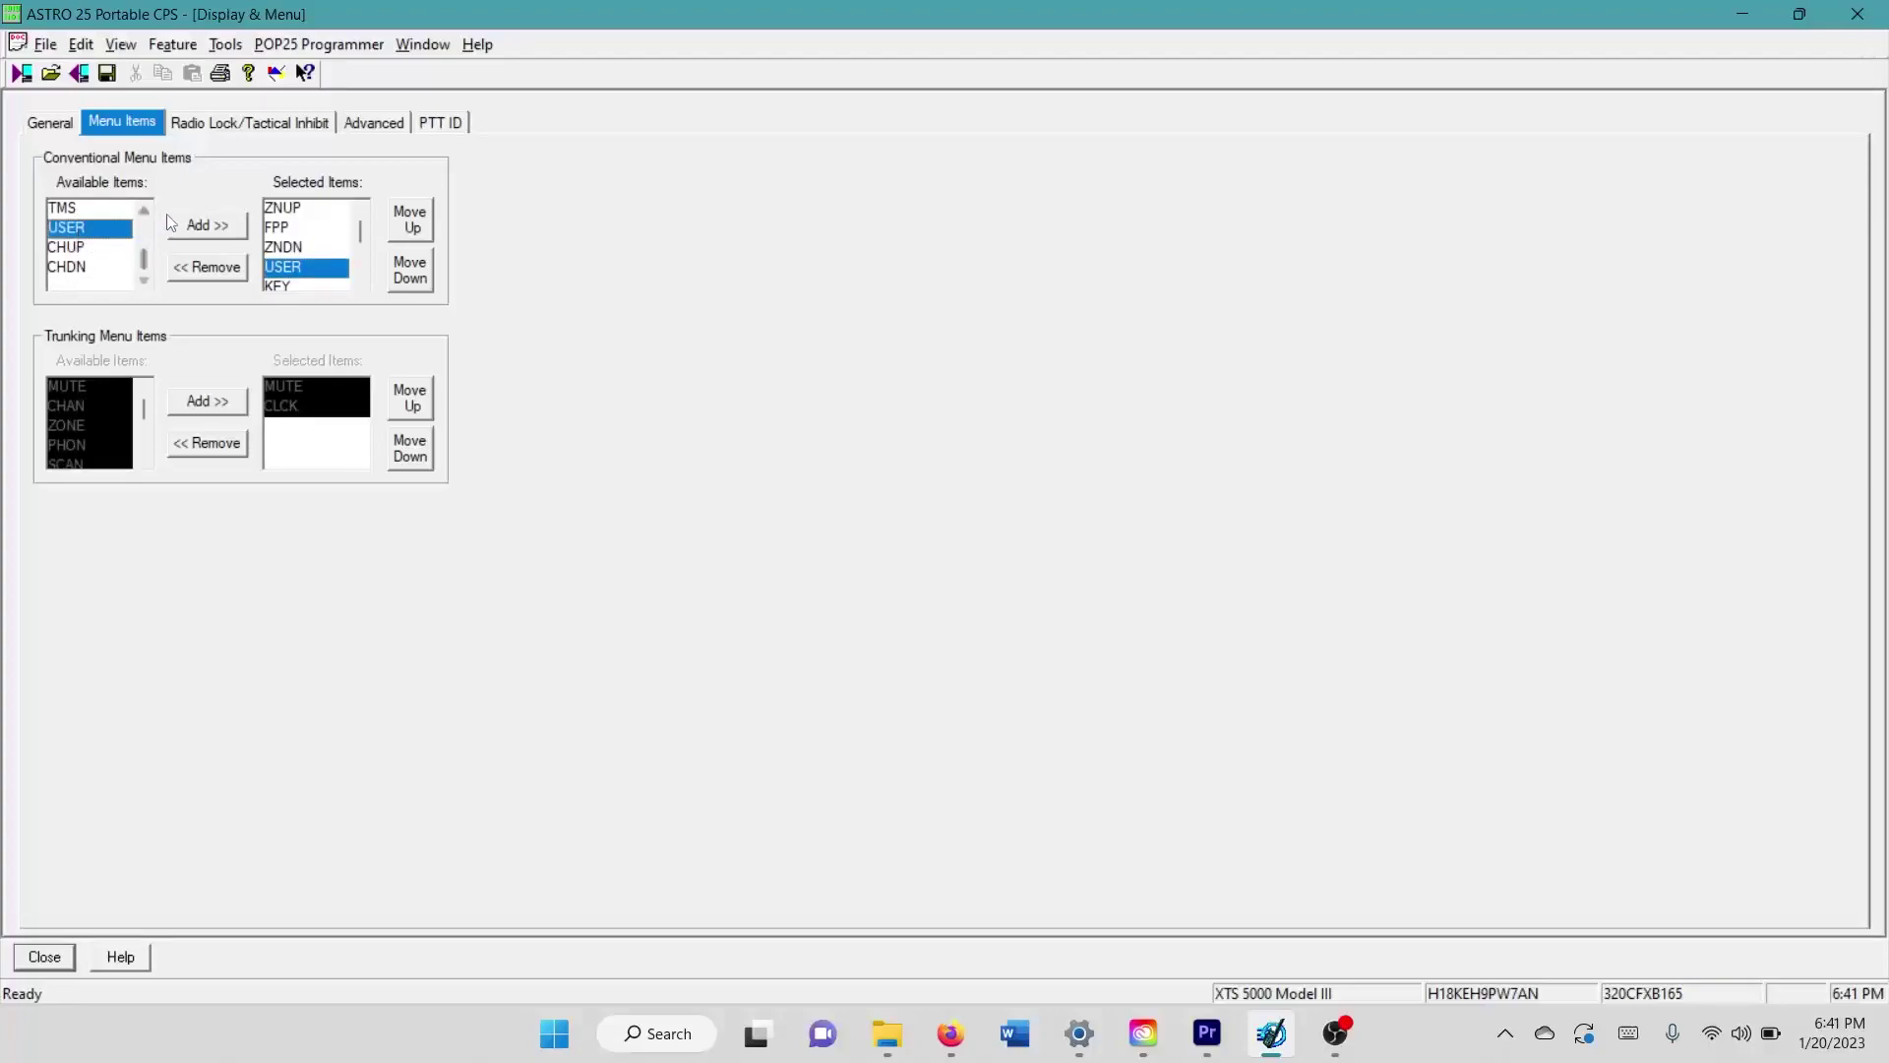
pyautogui.scroll(-3, 285, 241)
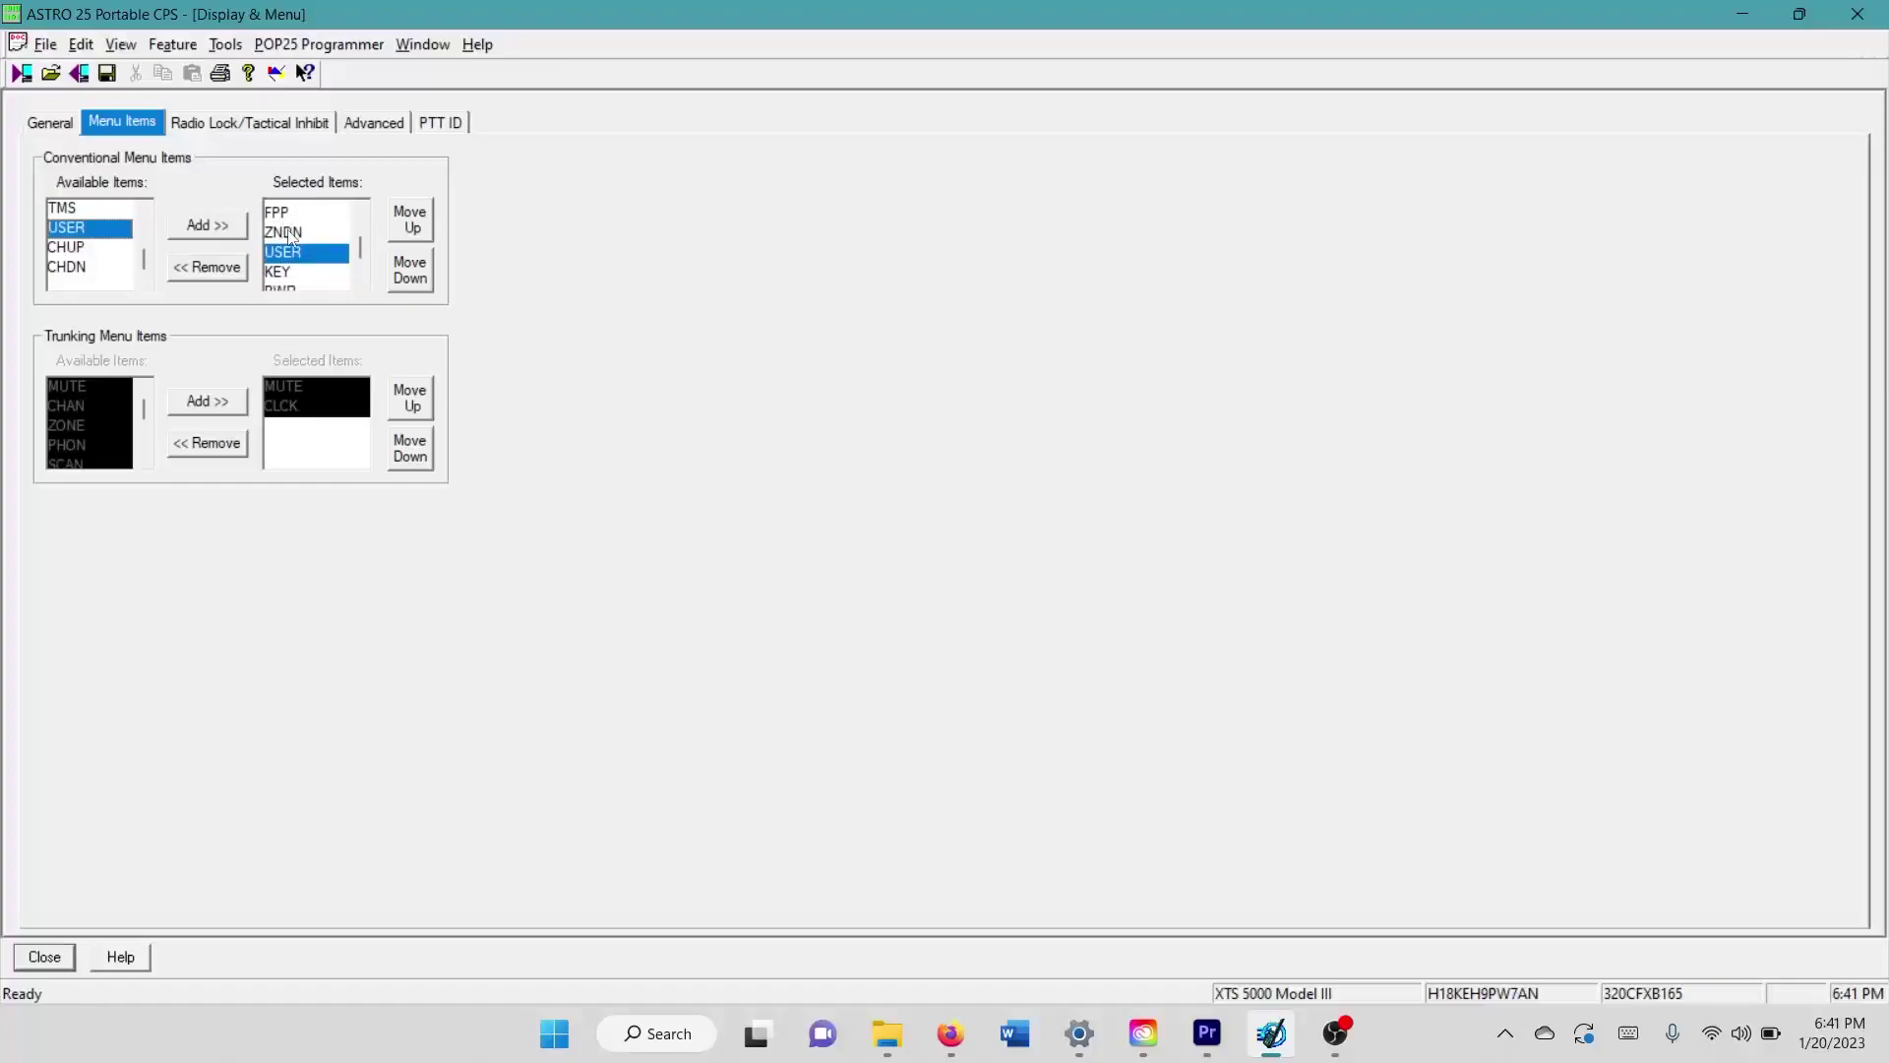
pyautogui.scroll(3, 288, 238)
pyautogui.scroll(-3, 315, 251)
pyautogui.scroll(3, 318, 253)
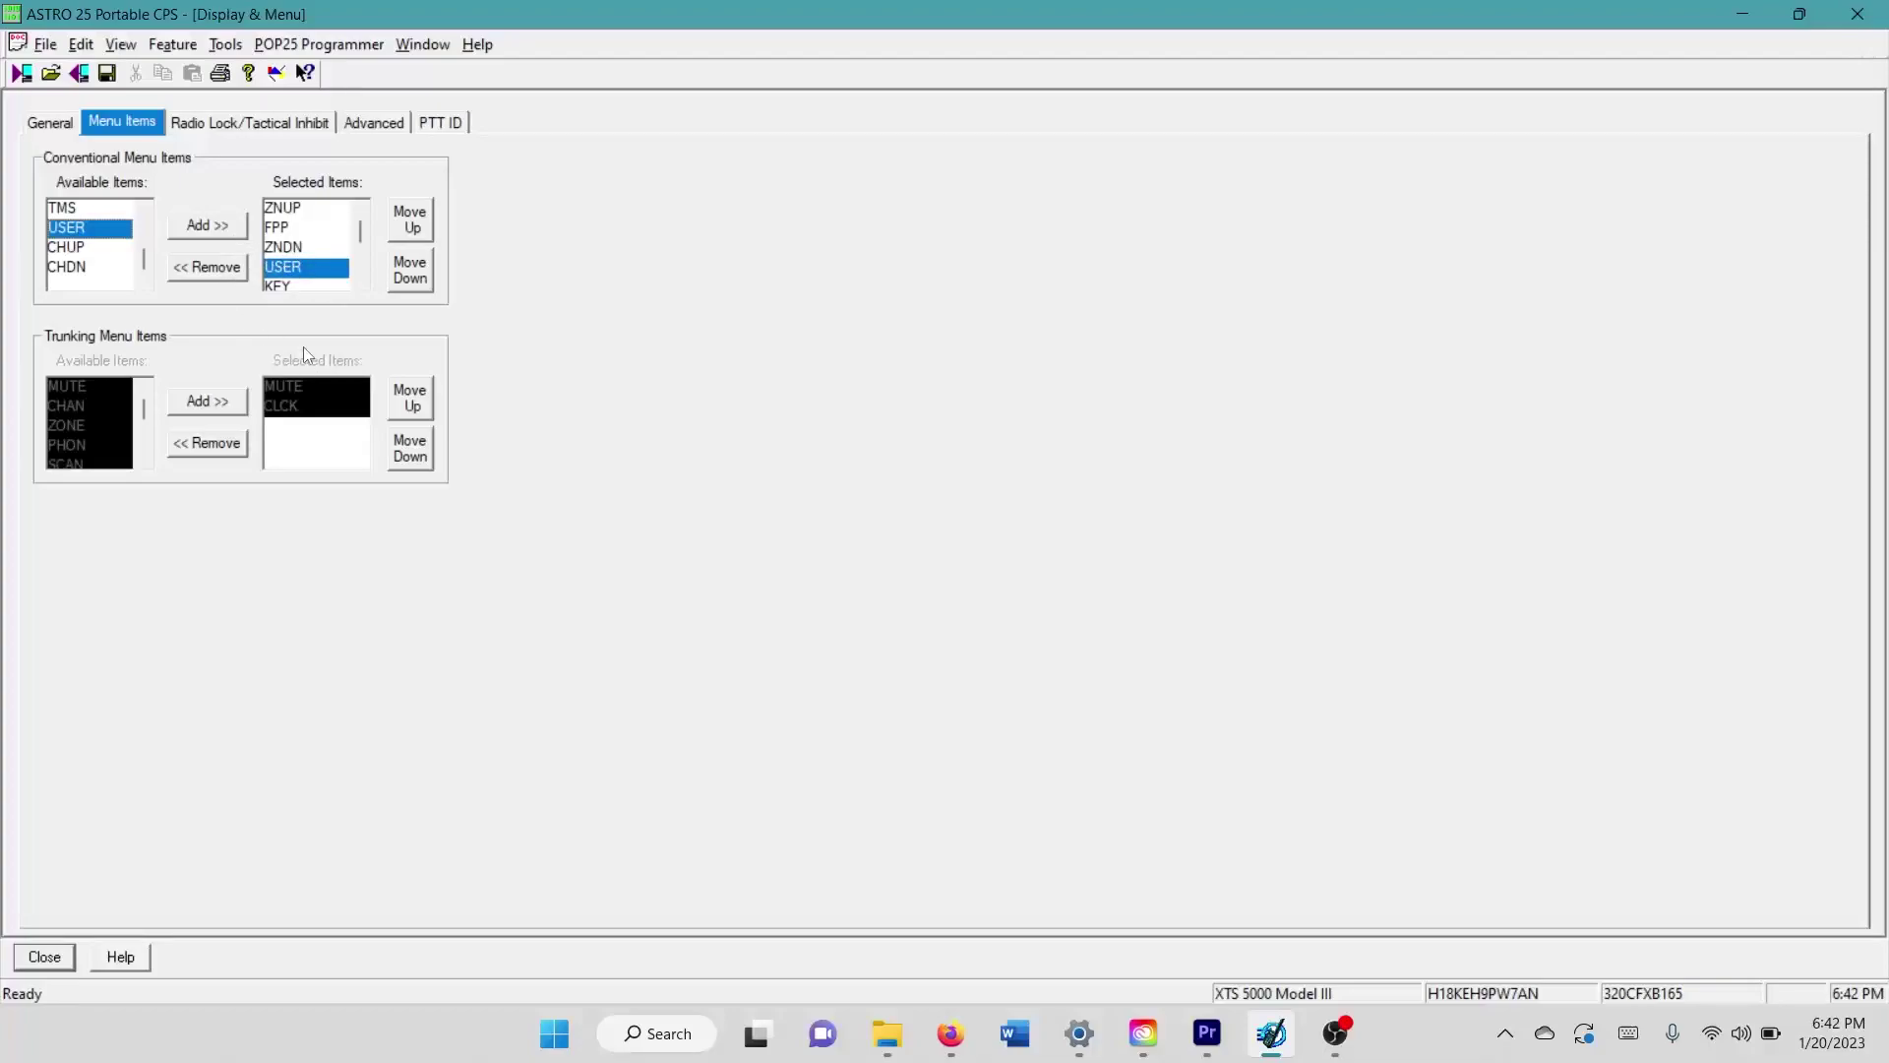
pyautogui.click(56, 964)
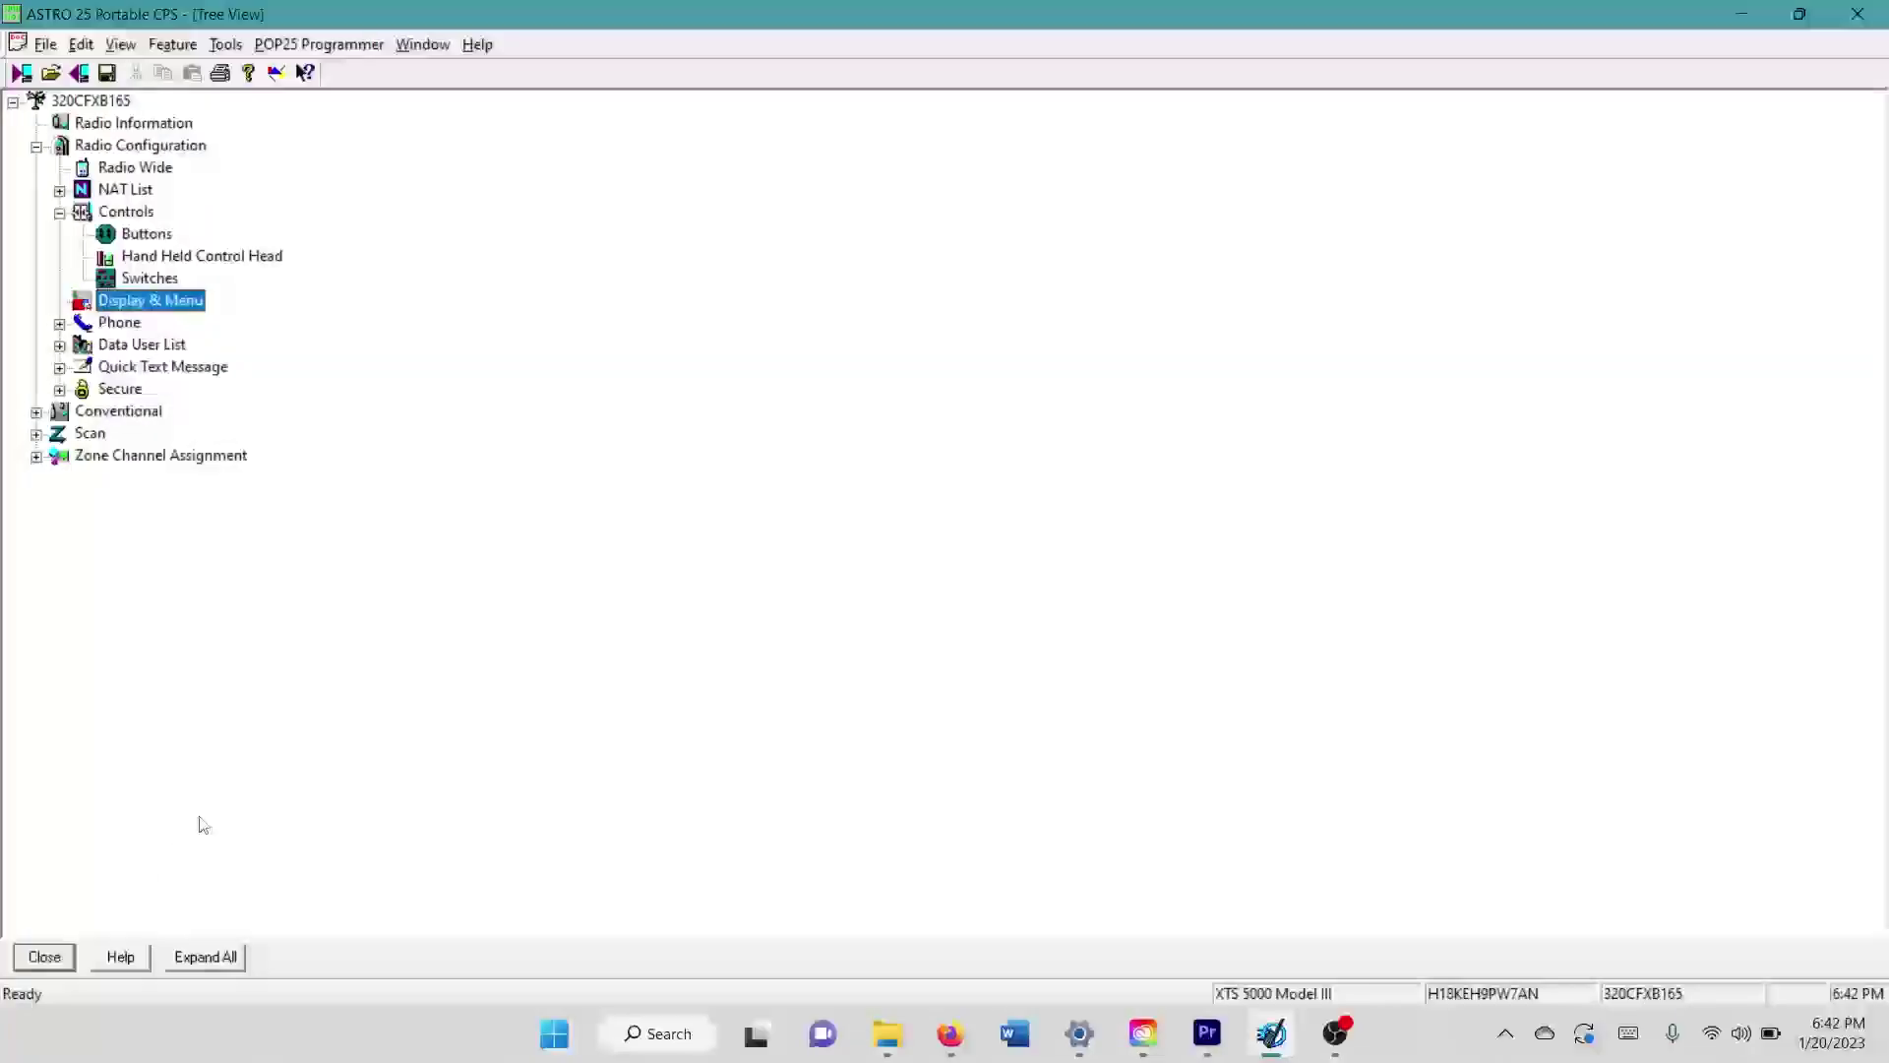
# Open the Data User List grid and review entries ALPHA through INDIA
pyautogui.doubleClick(119, 345)
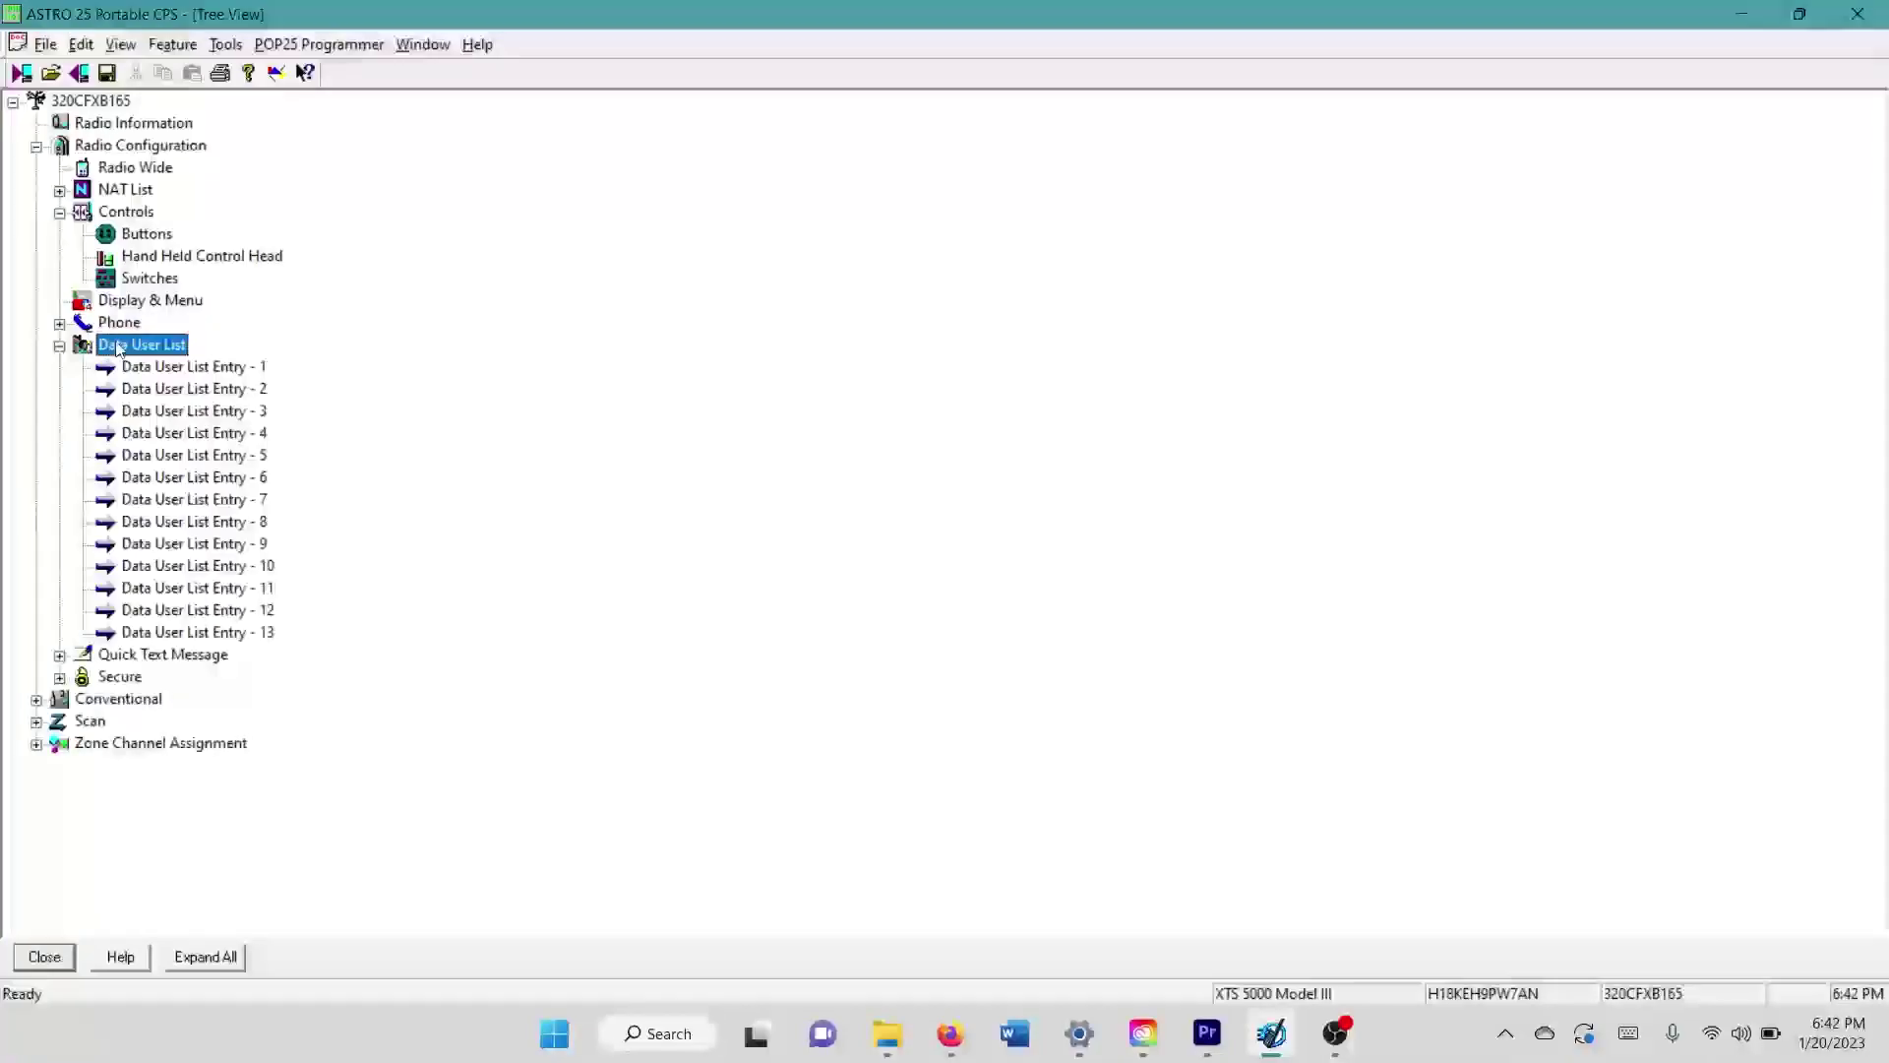
pyautogui.doubleClick(190, 373)
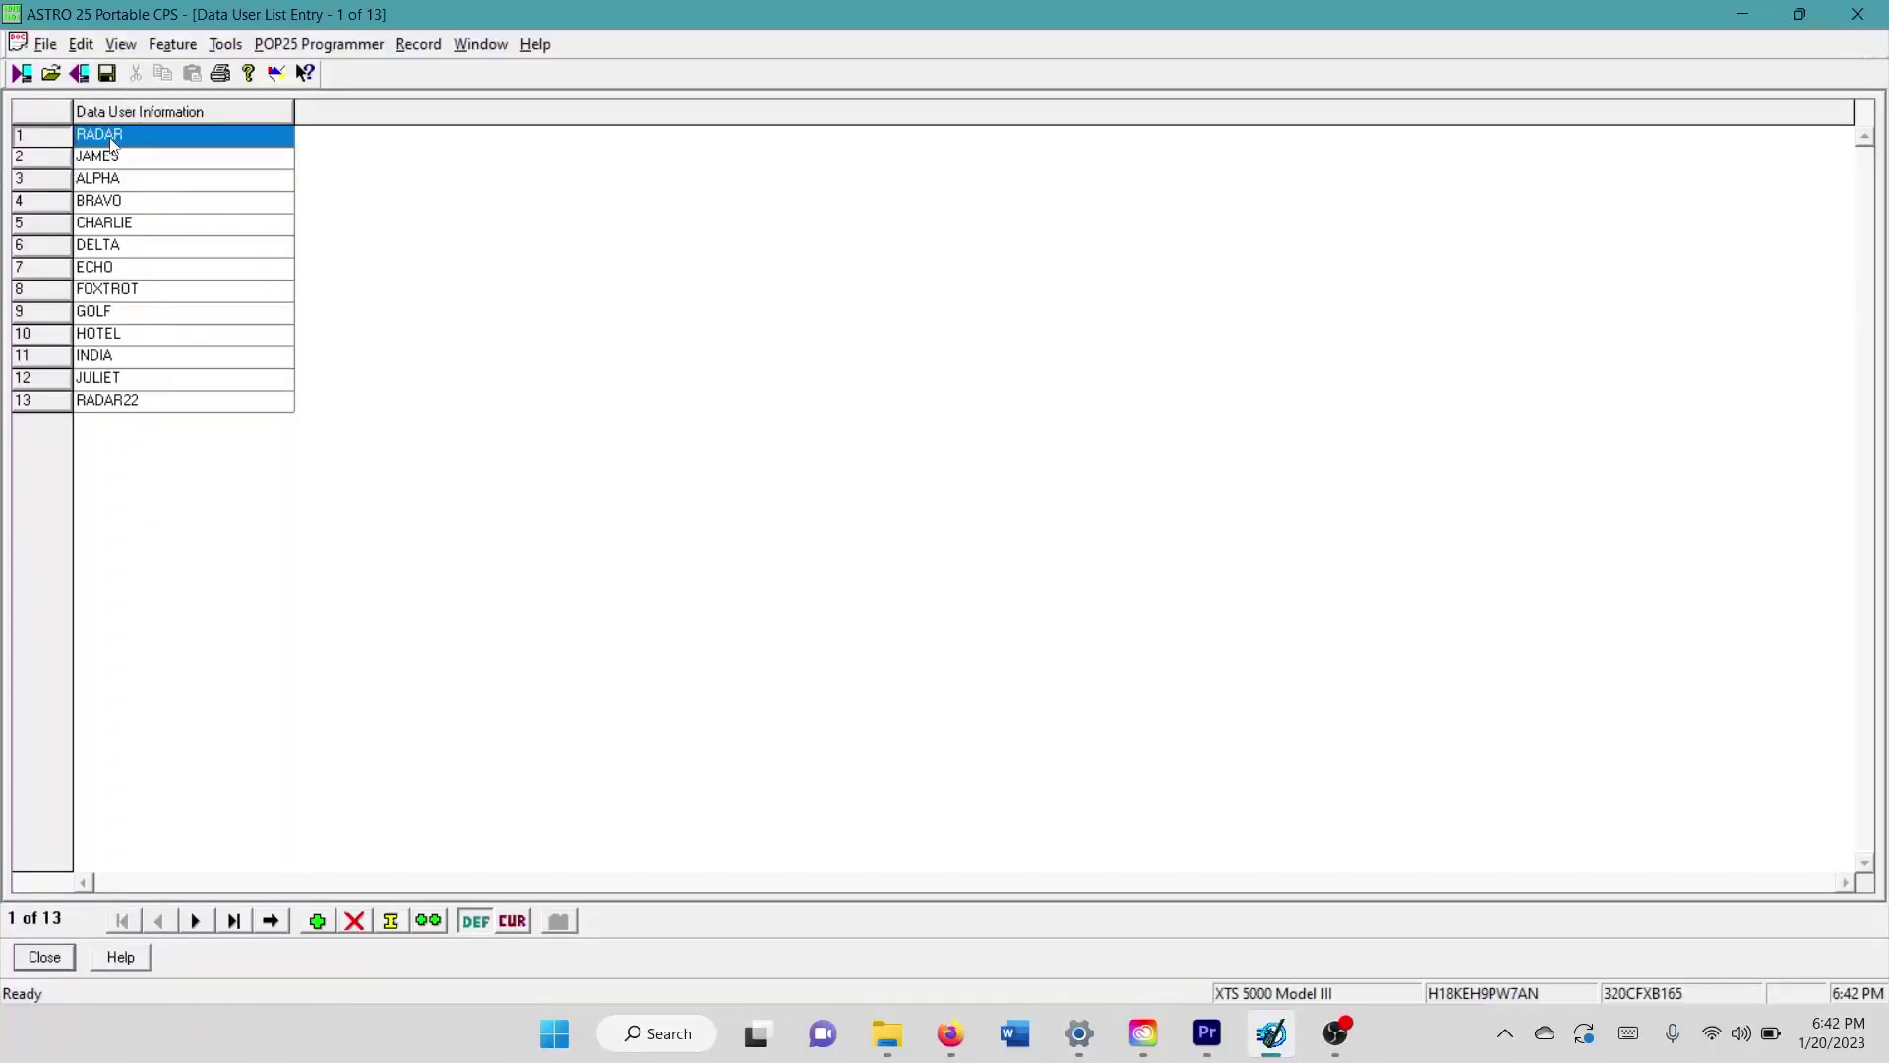
pyautogui.click(106, 182)
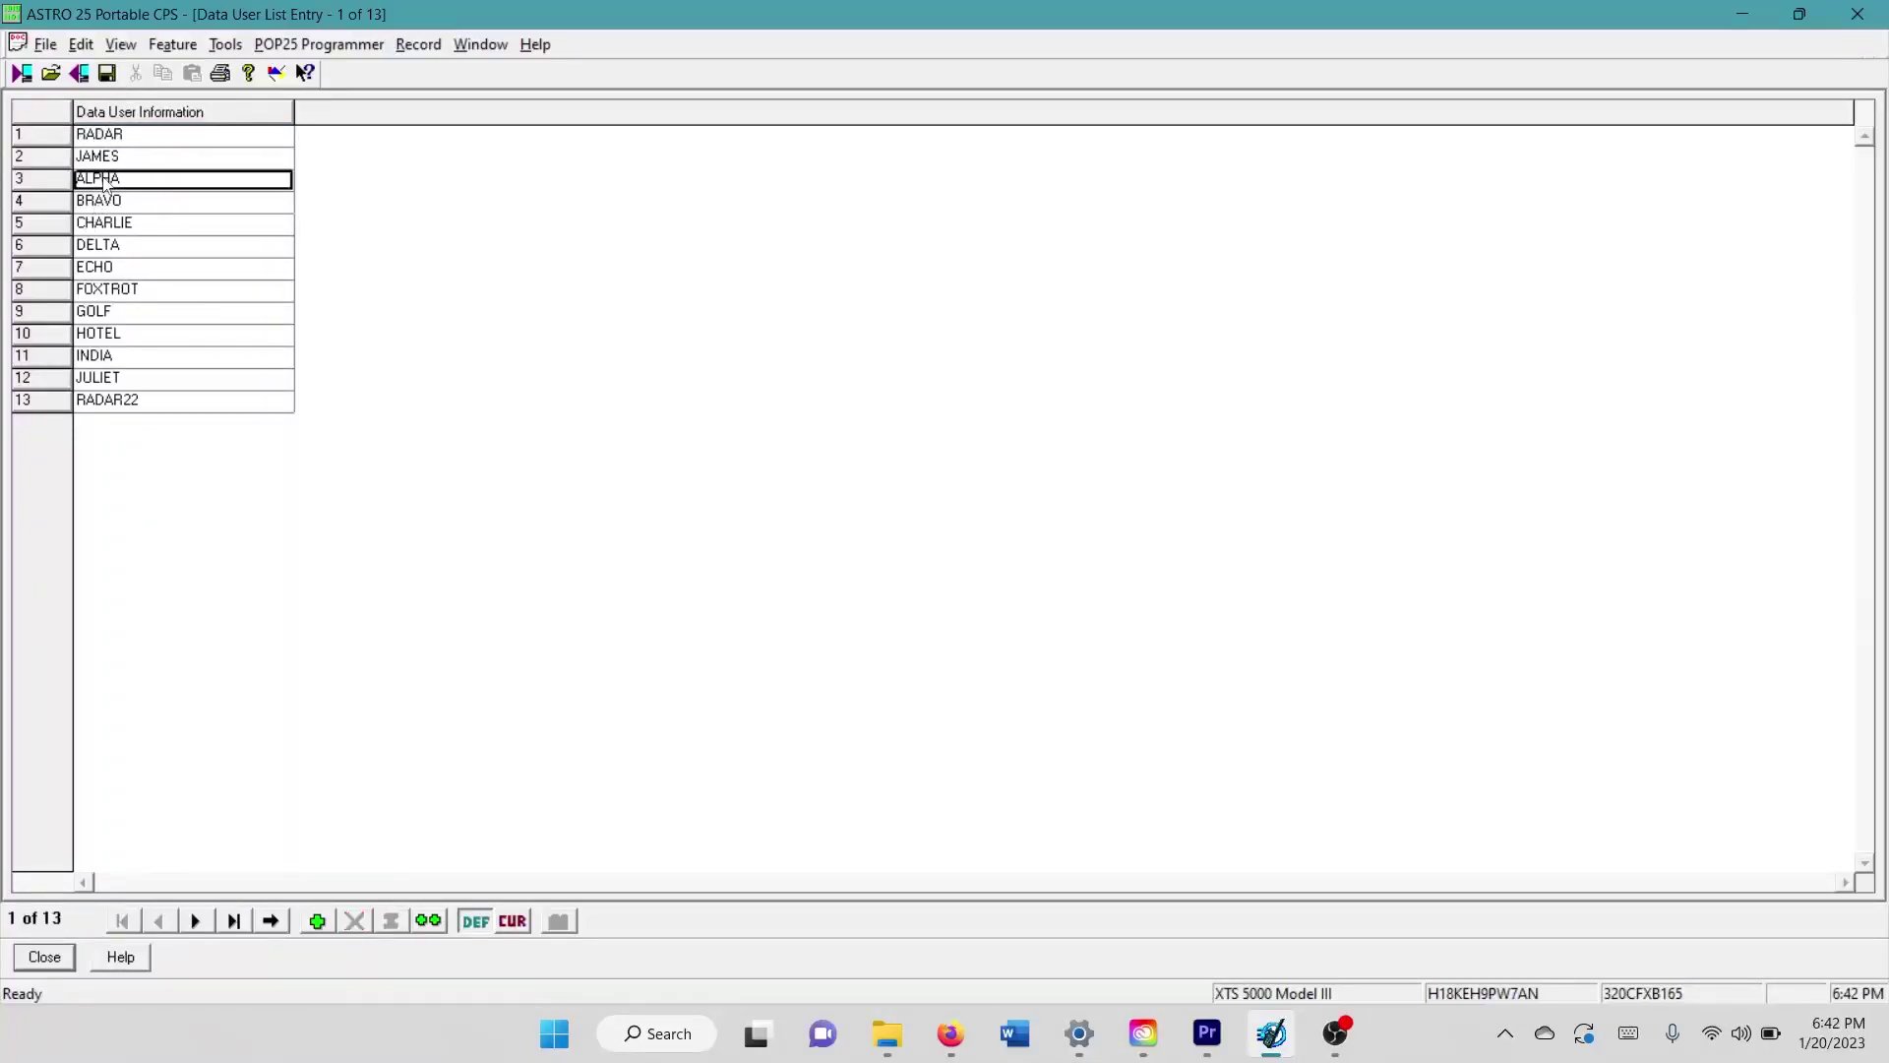
pyautogui.click(120, 205)
pyautogui.click(133, 225)
pyautogui.click(142, 247)
pyautogui.click(139, 269)
pyautogui.click(136, 290)
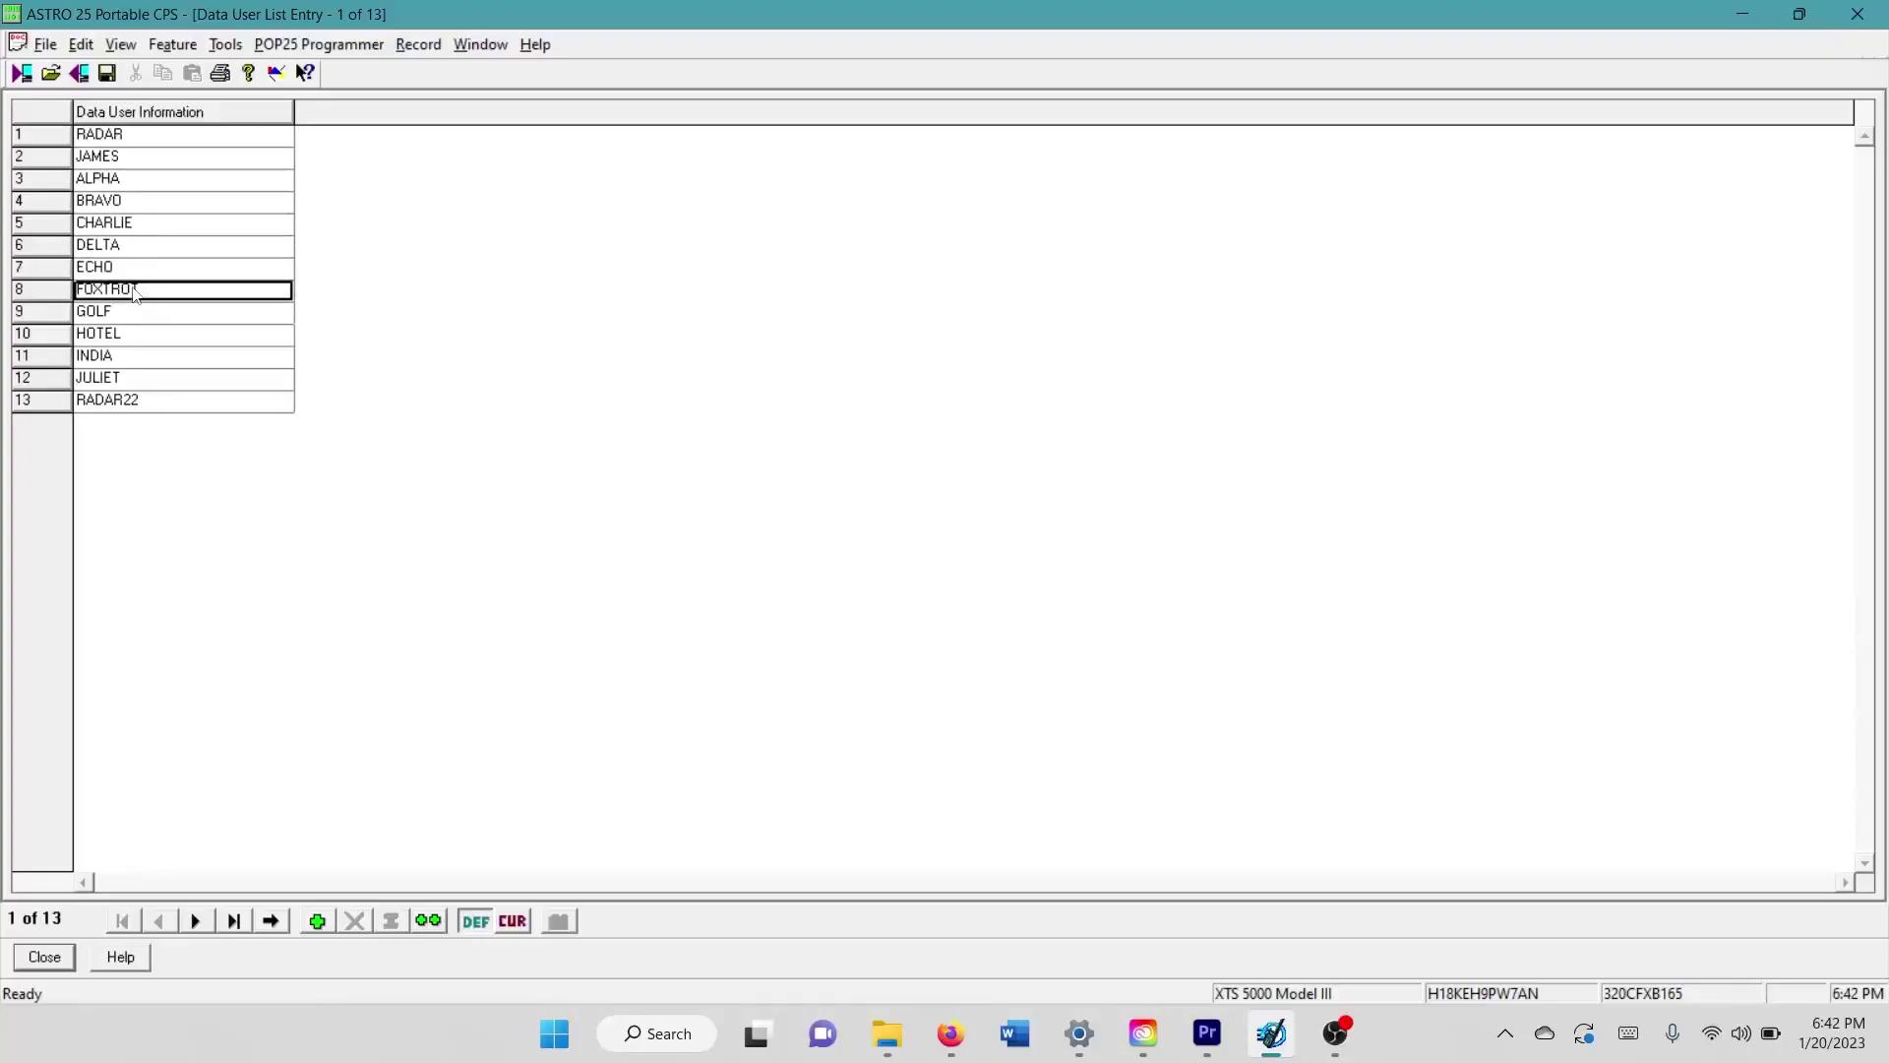
pyautogui.click(129, 312)
pyautogui.click(118, 332)
pyautogui.click(119, 356)
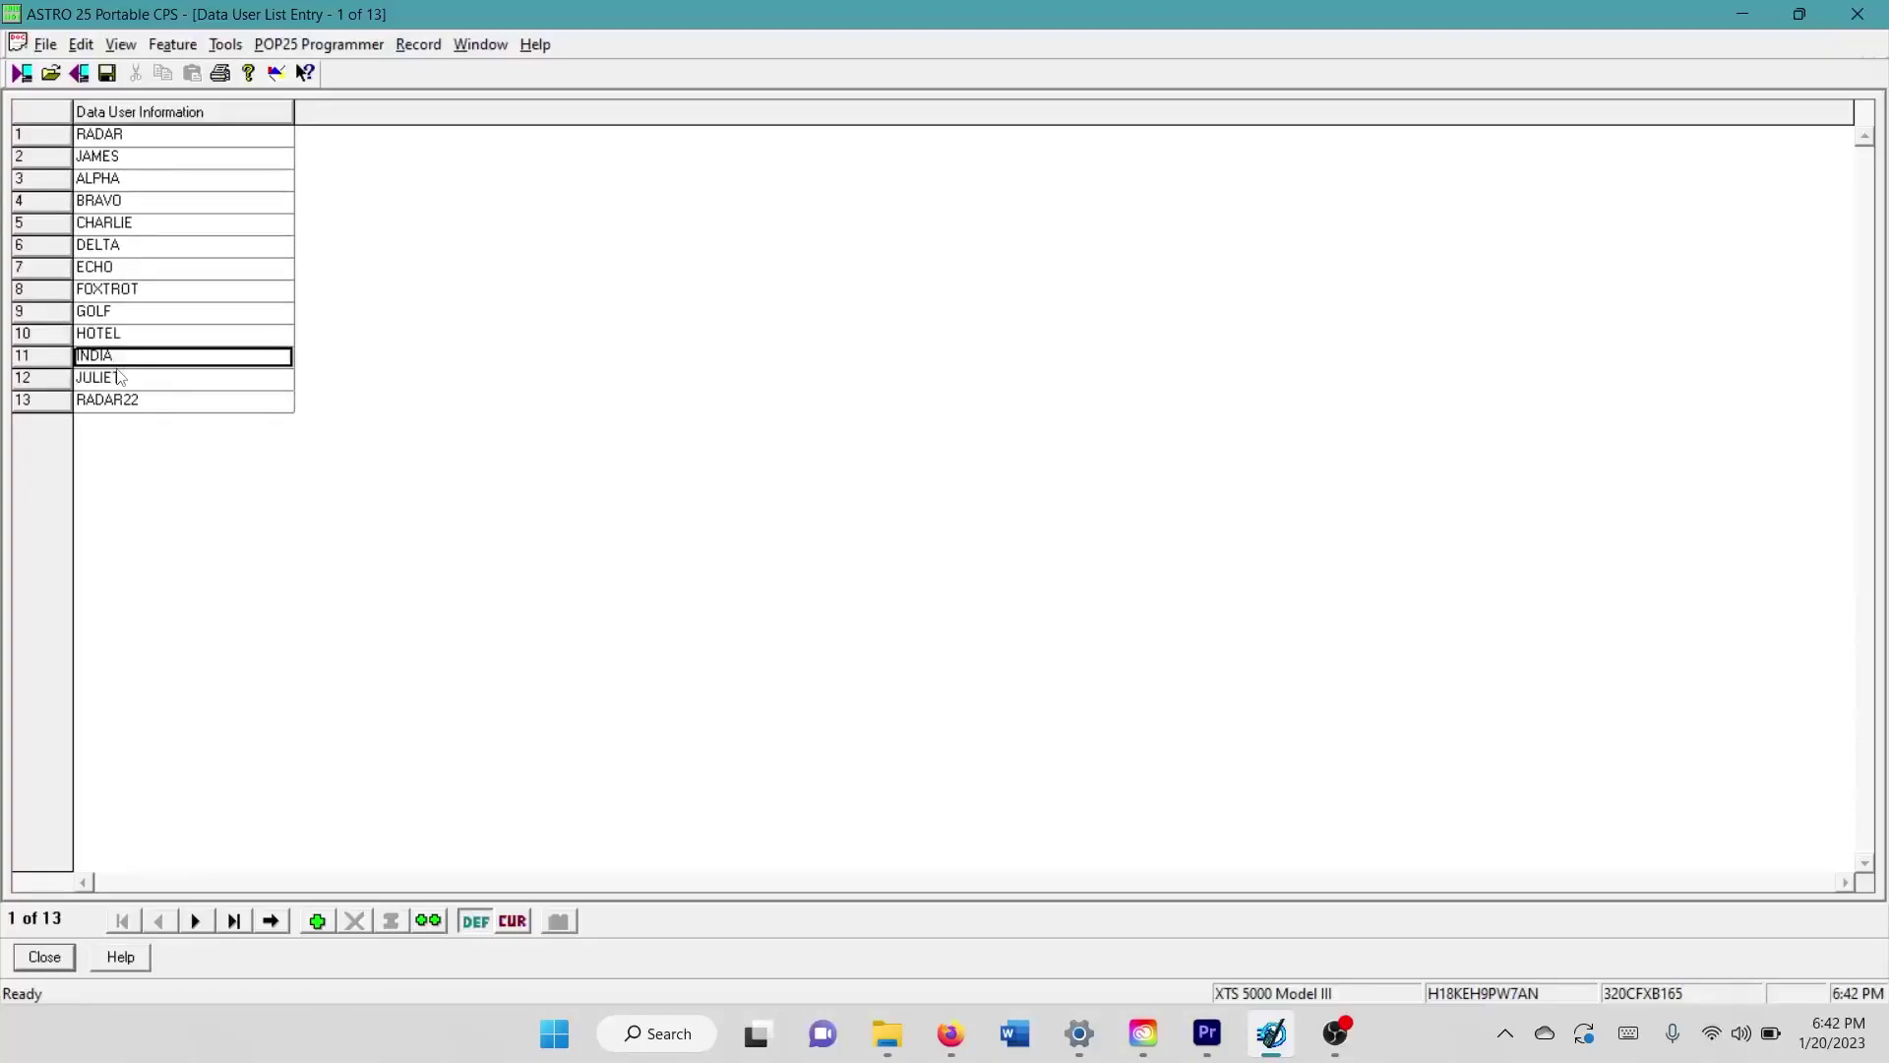
pyautogui.click(126, 312)
pyautogui.click(142, 289)
# Point out the JAMES, ALPHA, BRAVO, CHARLIE, DELTA, ECHO, FOXTROT, HOTEL and JULIET entries, then close the grid
pyautogui.click(159, 202)
pyautogui.click(145, 159)
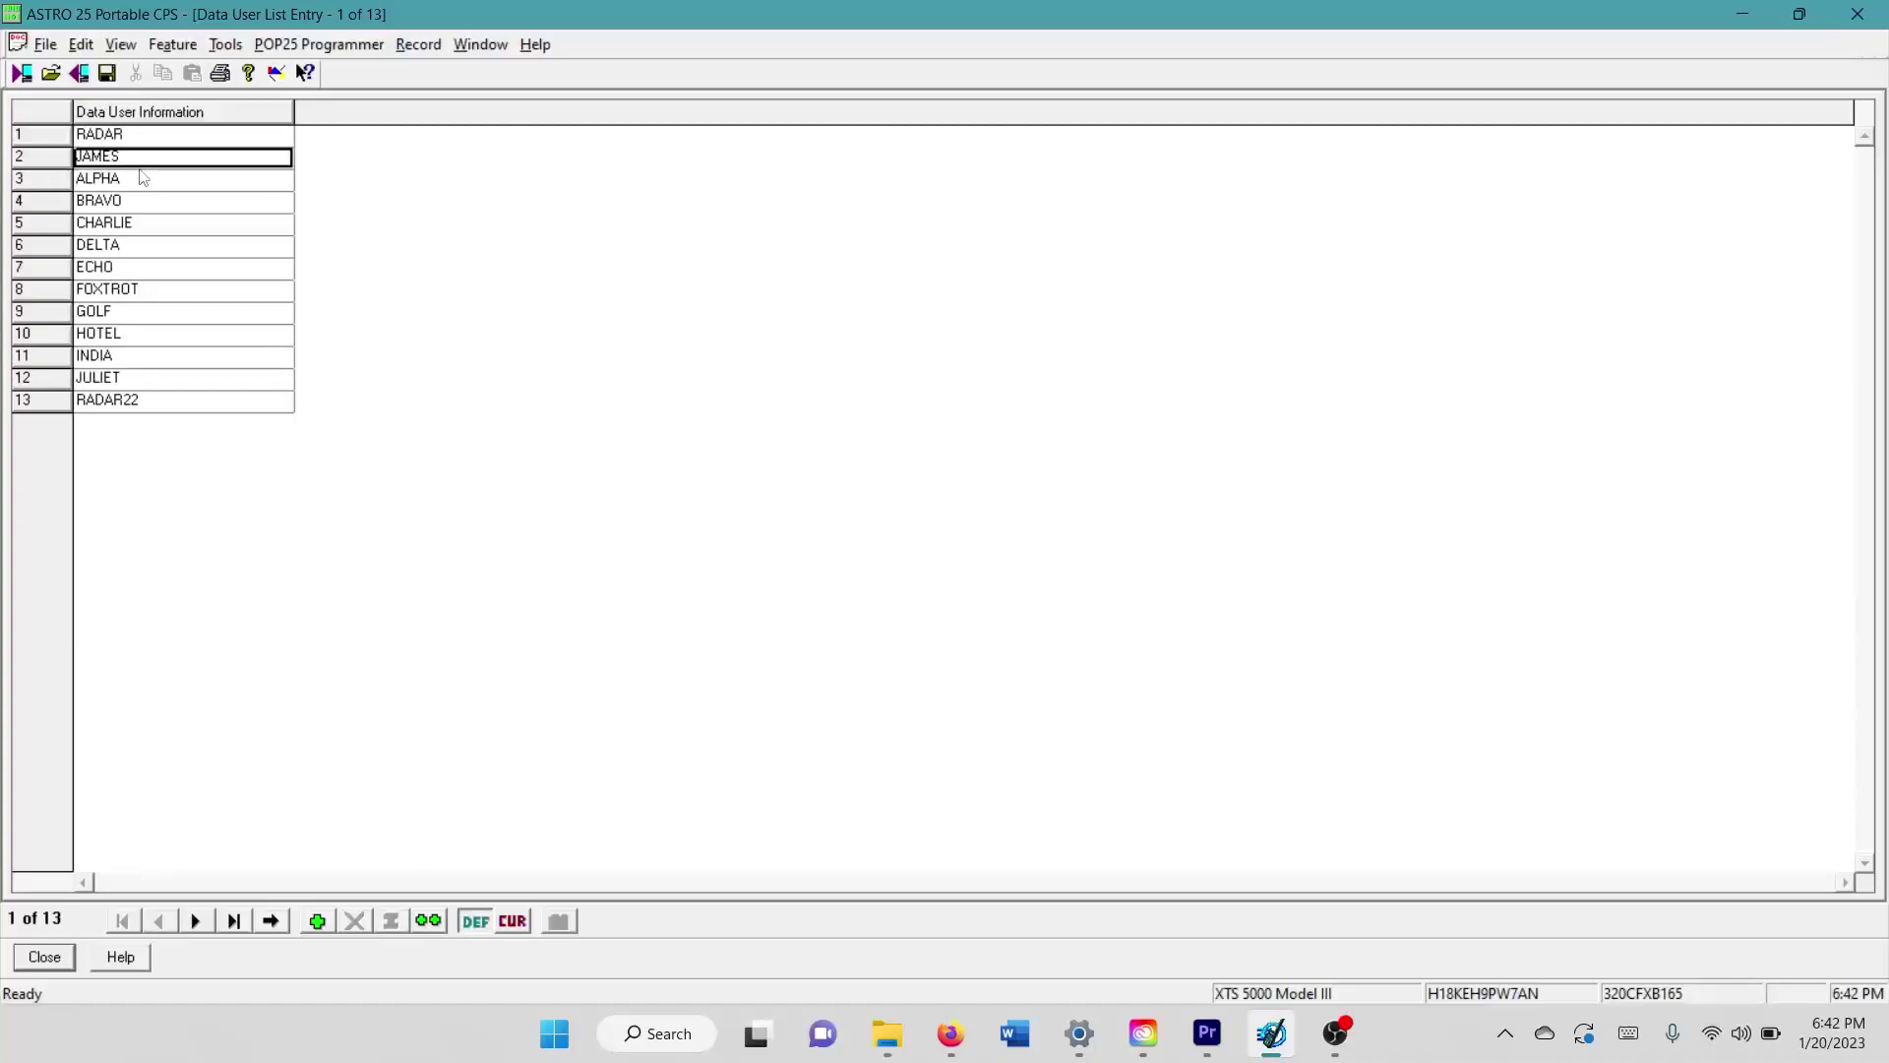
pyautogui.click(143, 180)
pyautogui.click(136, 246)
pyautogui.click(137, 187)
pyautogui.click(148, 227)
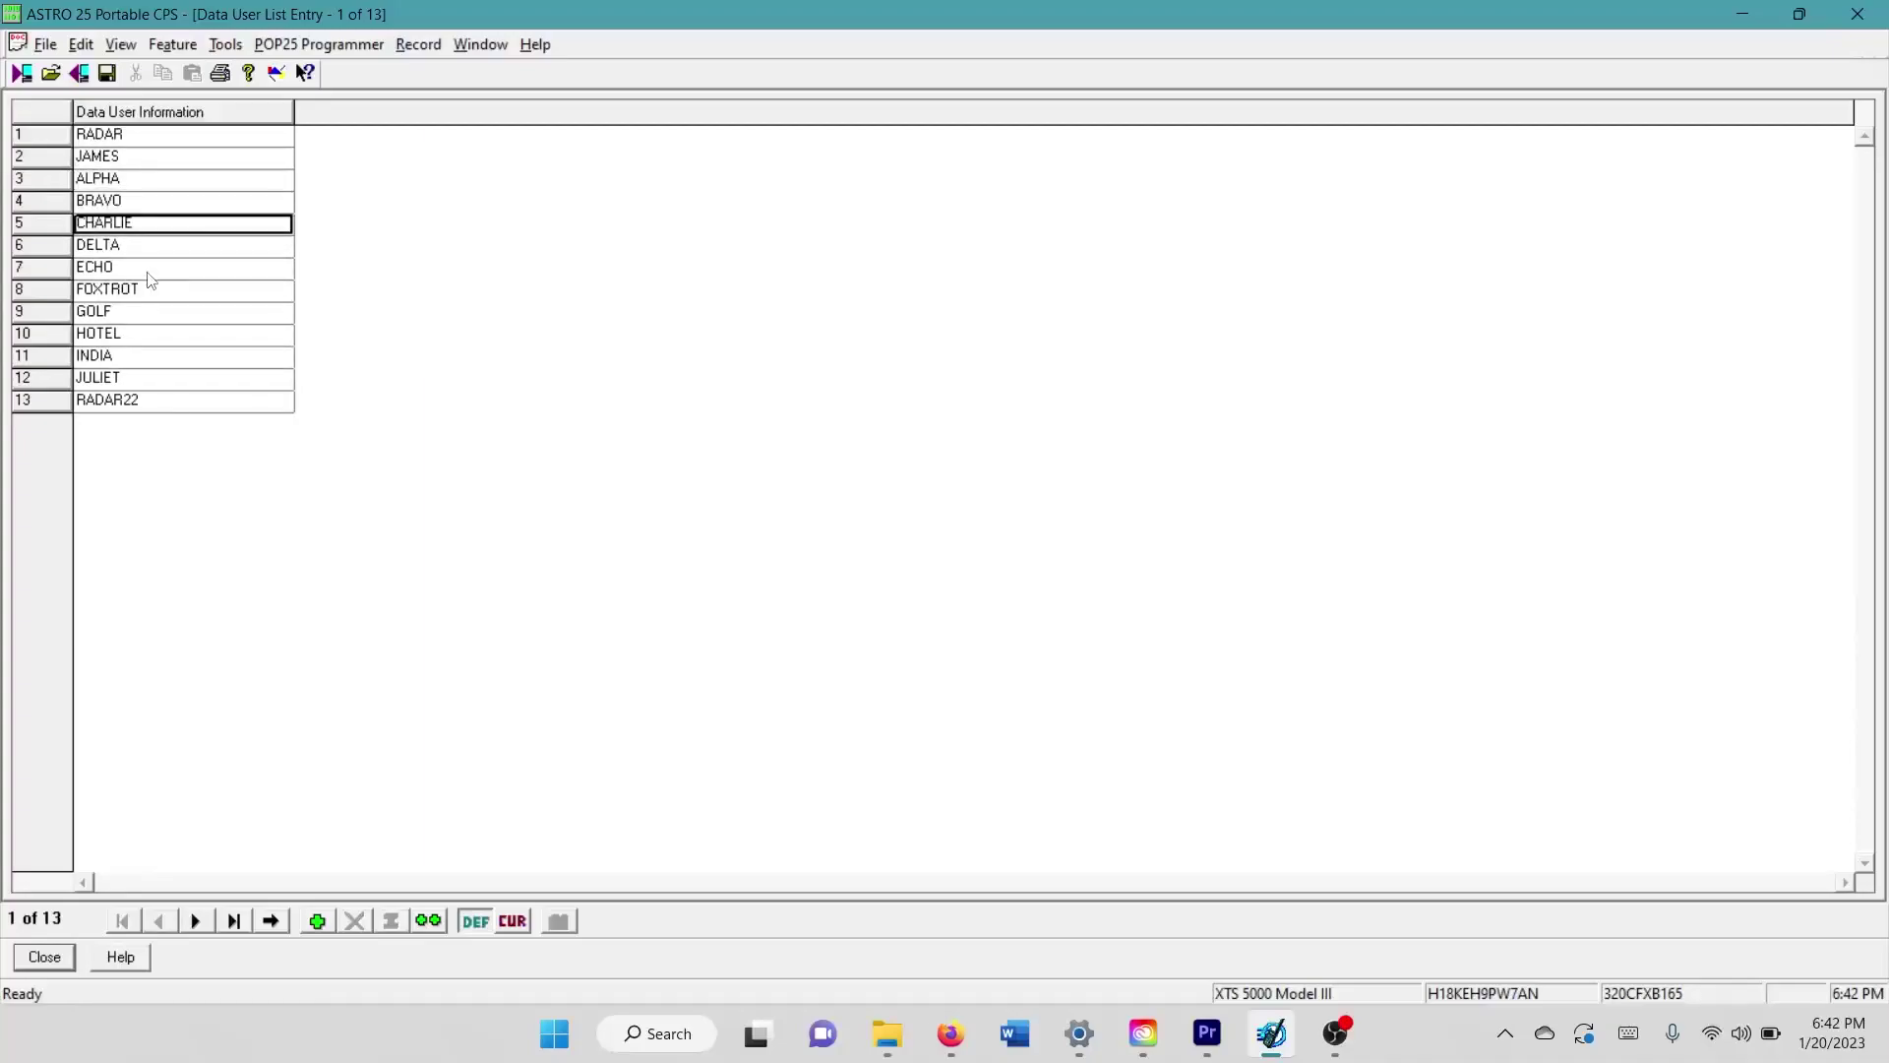
pyautogui.click(149, 287)
pyautogui.click(142, 335)
pyautogui.click(133, 380)
pyautogui.click(167, 229)
pyautogui.click(161, 270)
pyautogui.click(132, 196)
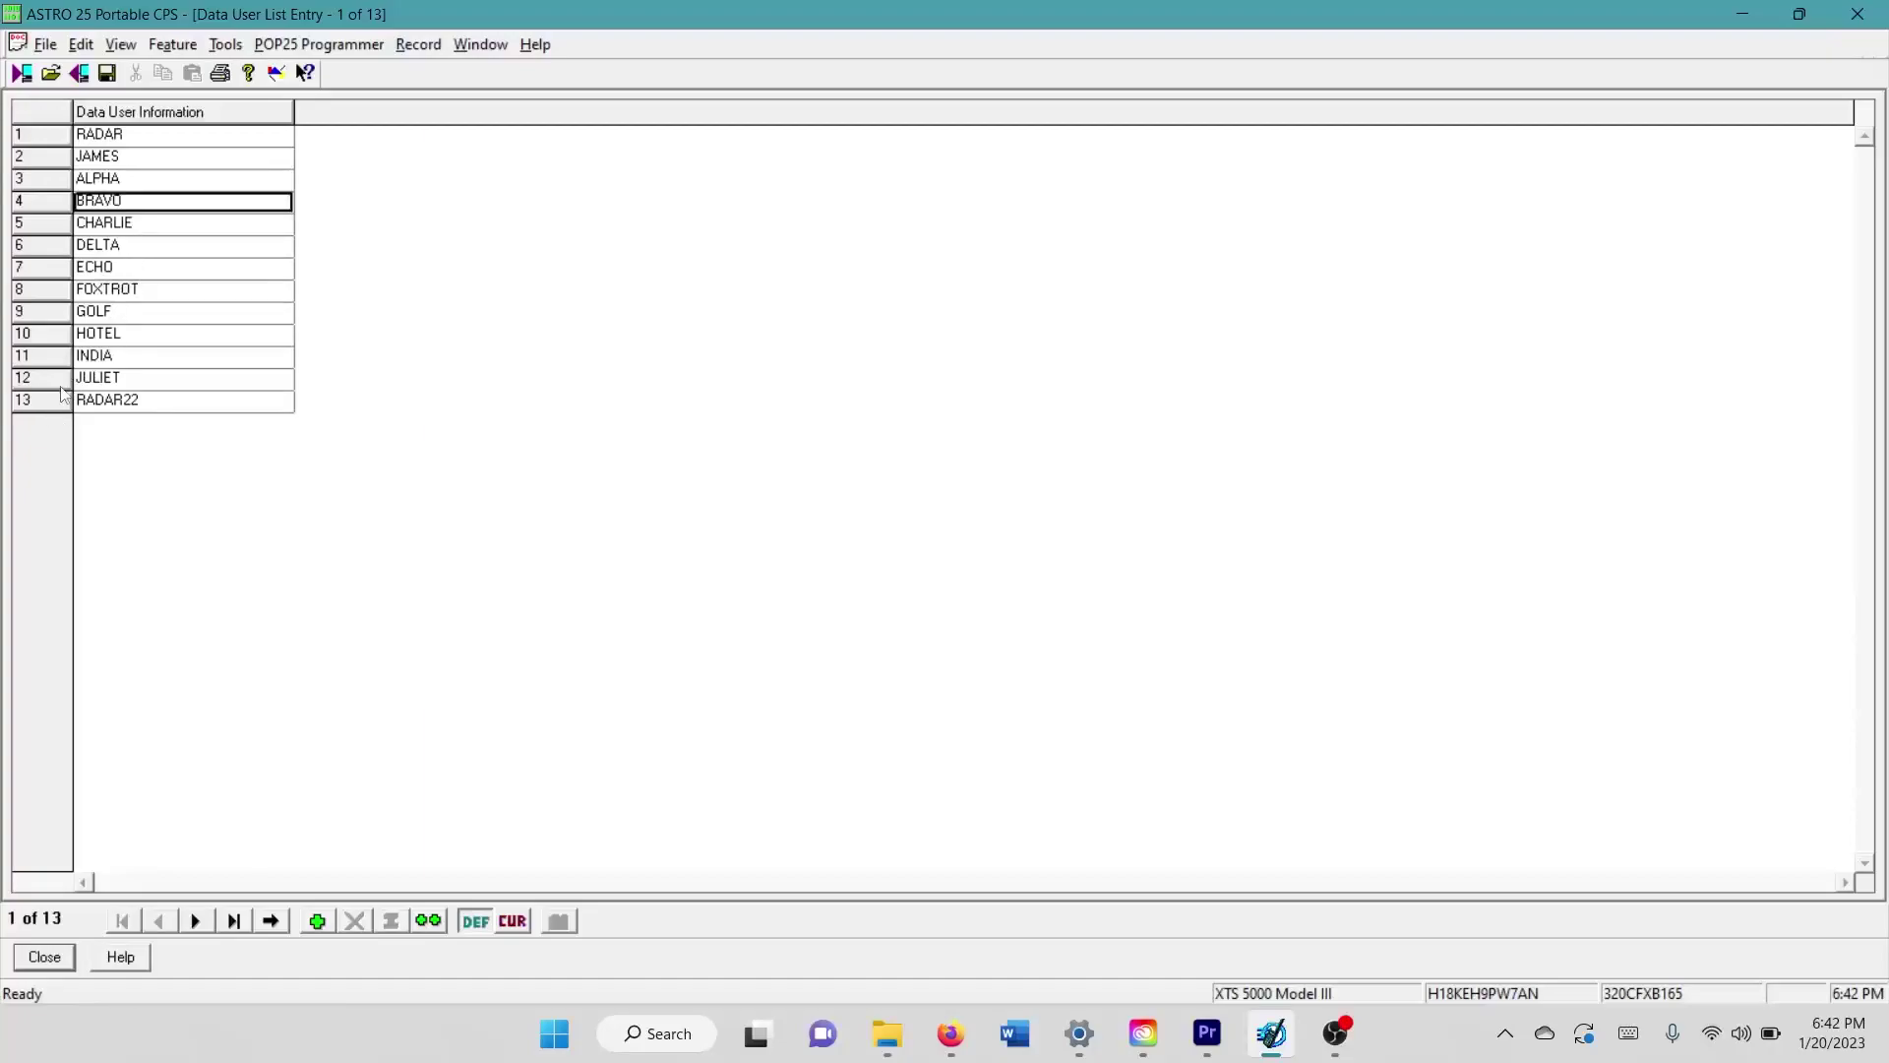
pyautogui.click(132, 158)
pyautogui.click(129, 203)
pyautogui.click(129, 268)
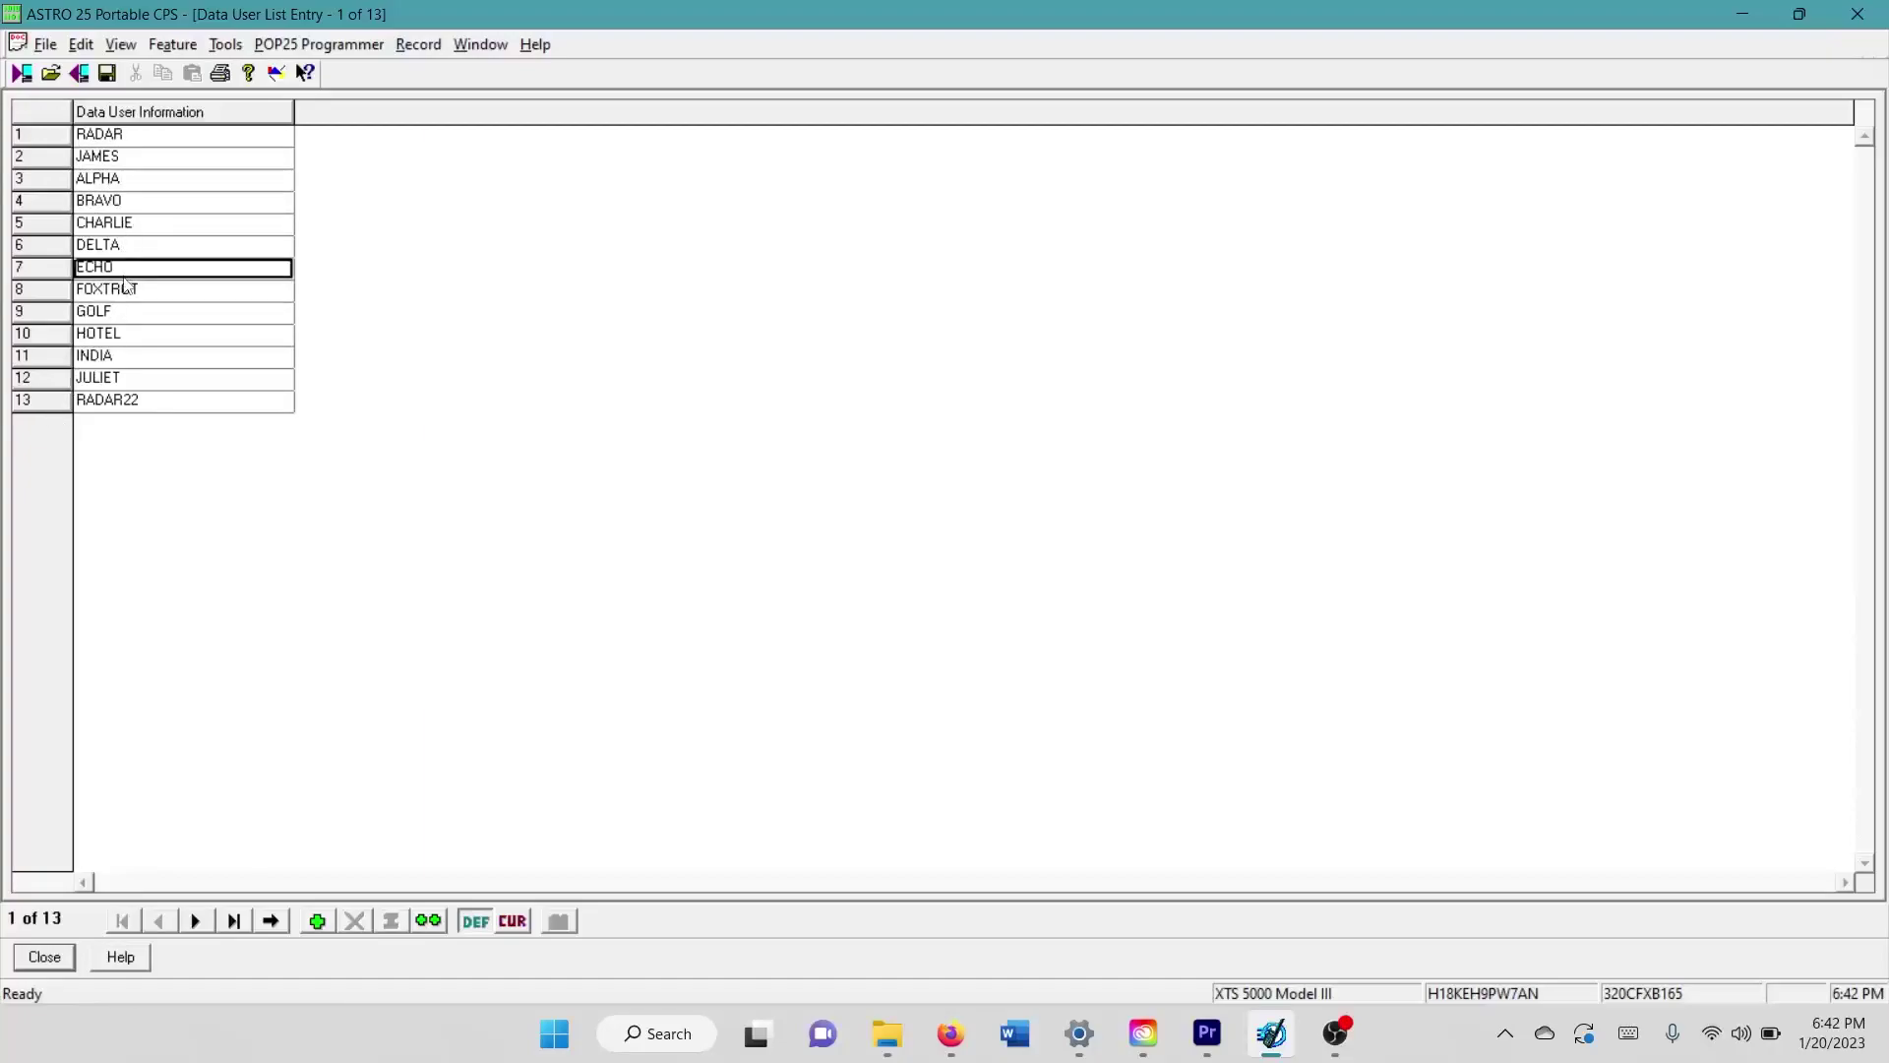
pyautogui.click(130, 290)
pyautogui.click(131, 335)
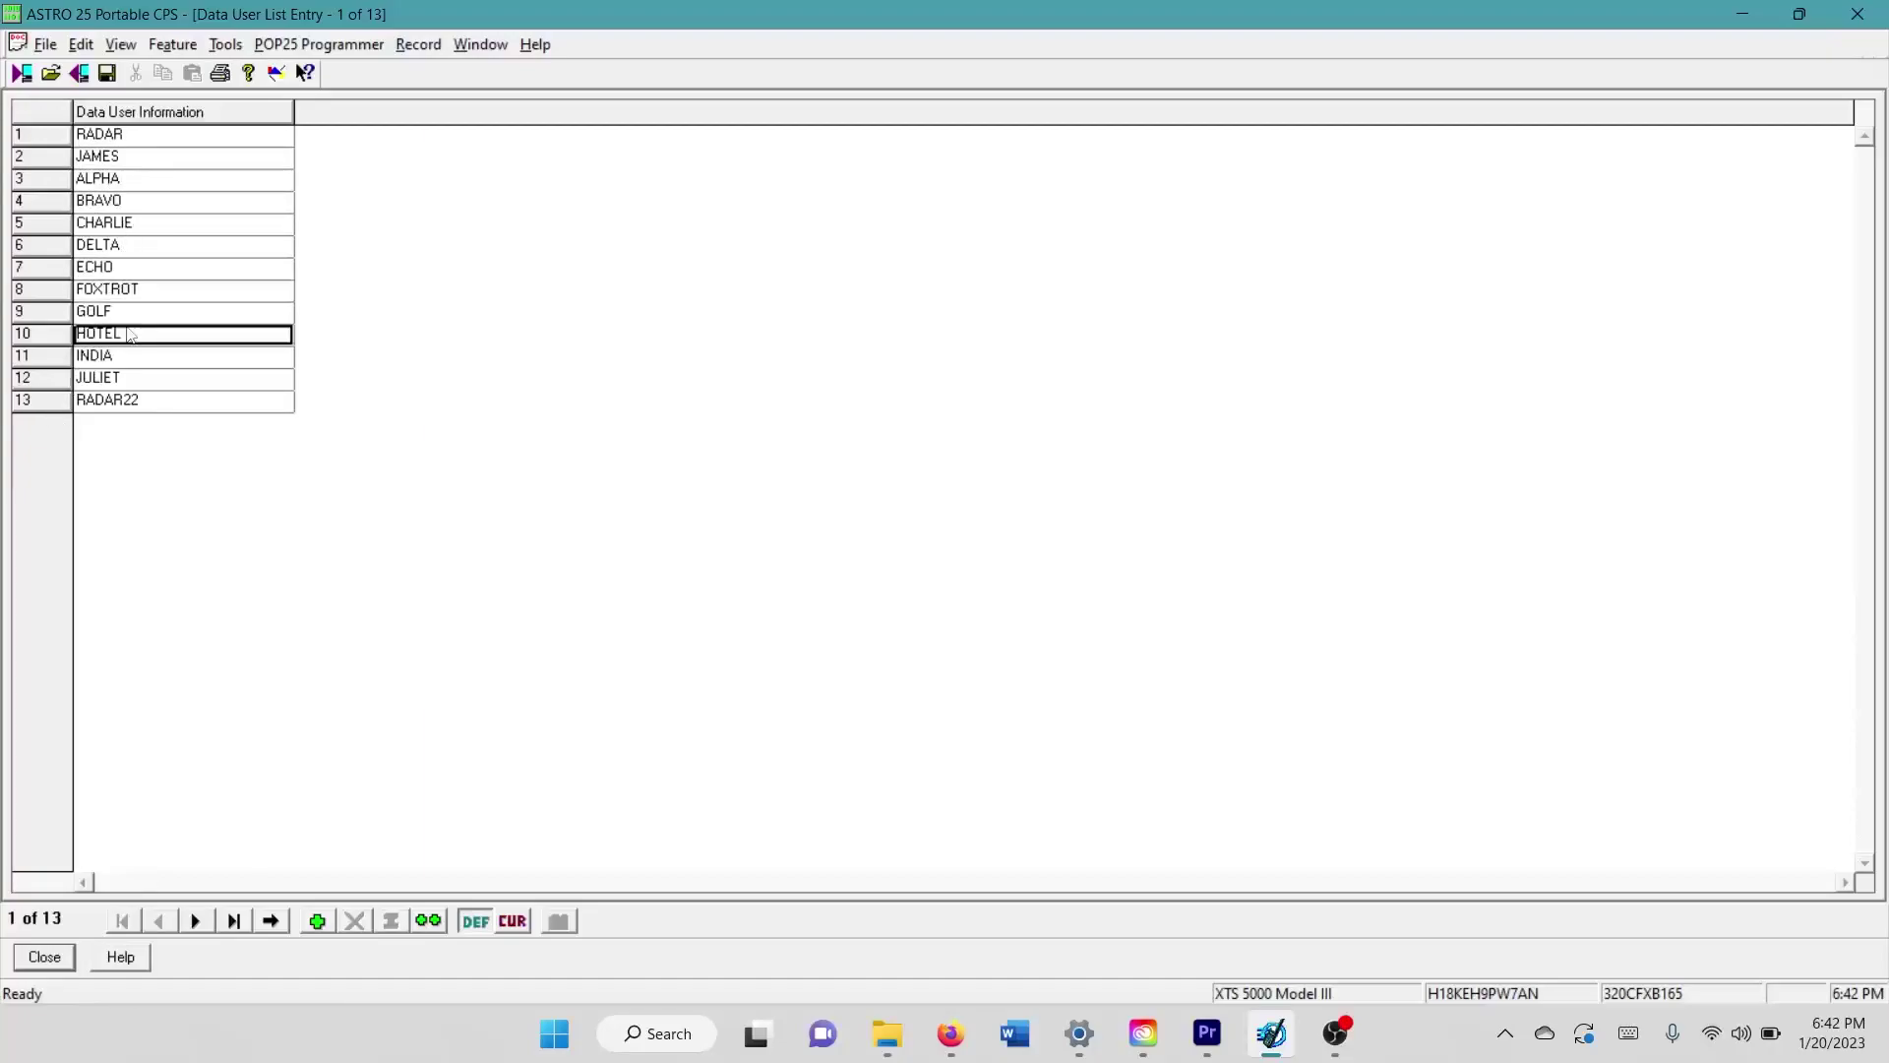
pyautogui.click(44, 957)
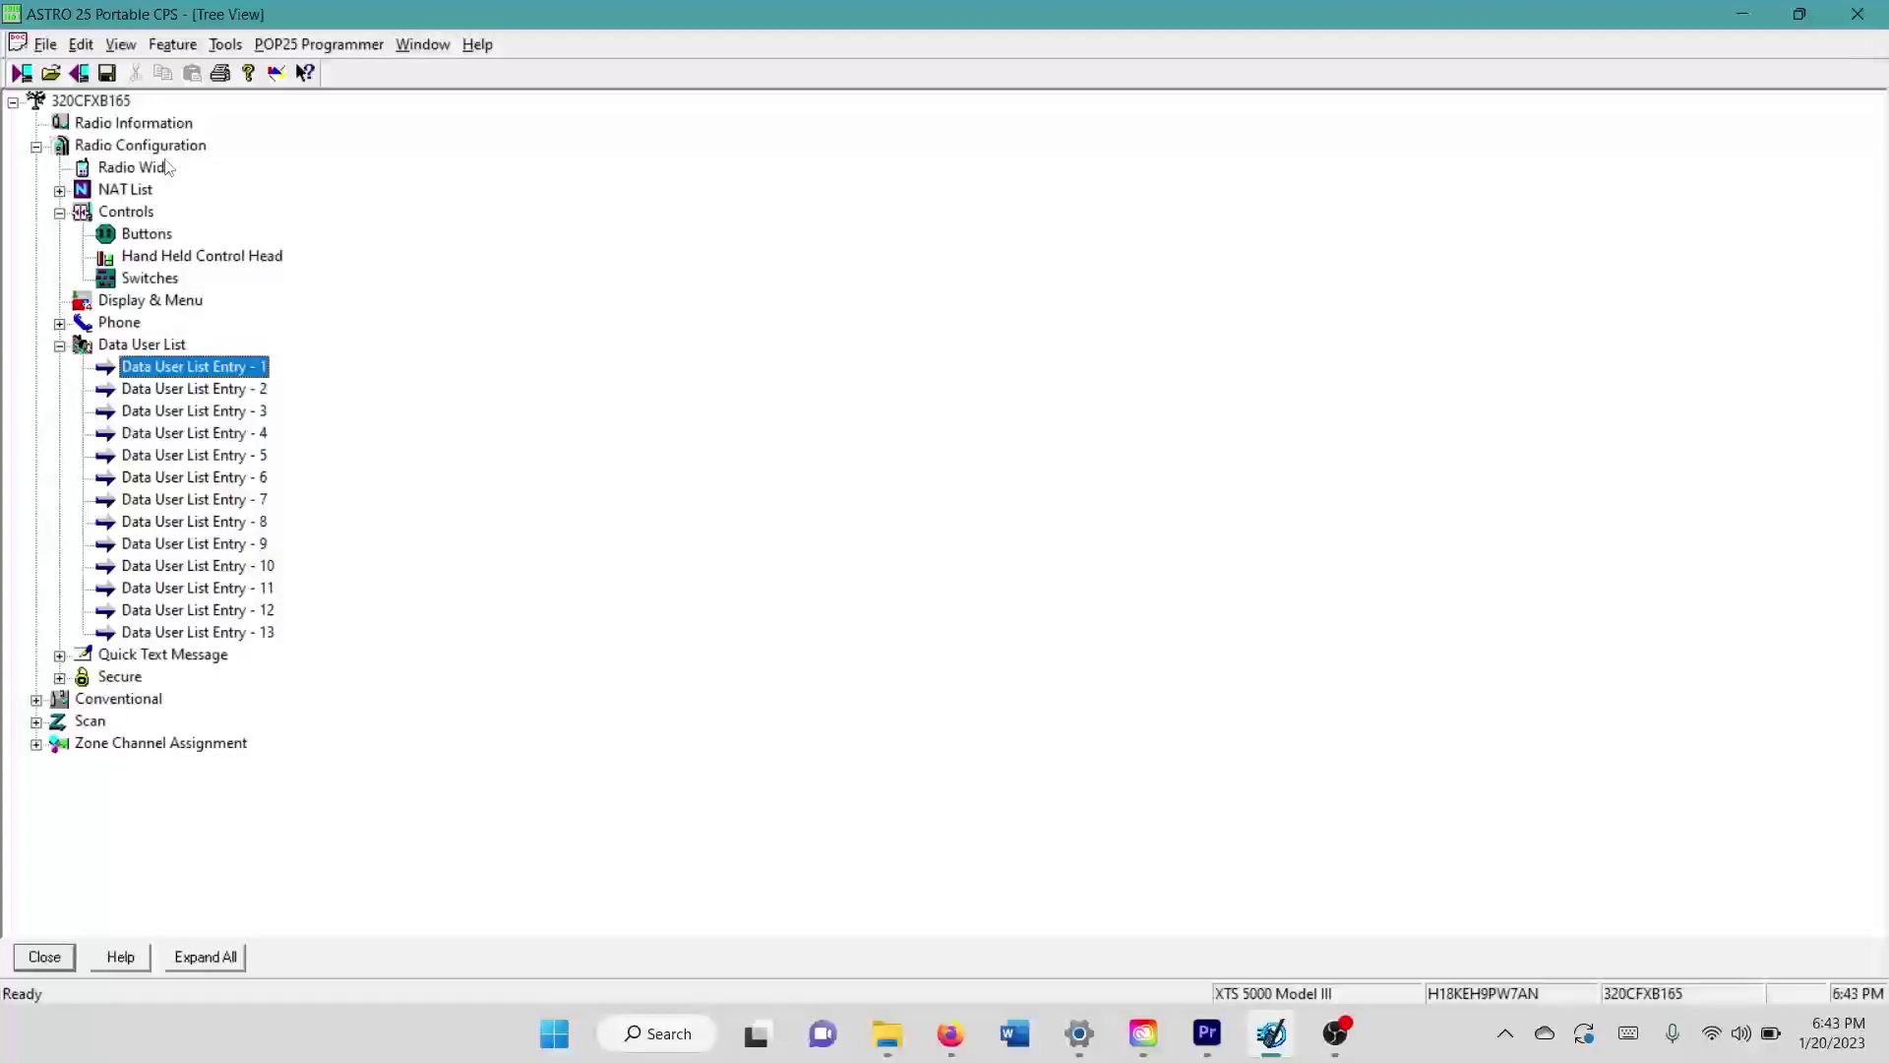
# Step through Data User List Entries 2 to 13 in the tree
pyautogui.click(163, 389)
pyautogui.click(167, 411)
pyautogui.click(171, 433)
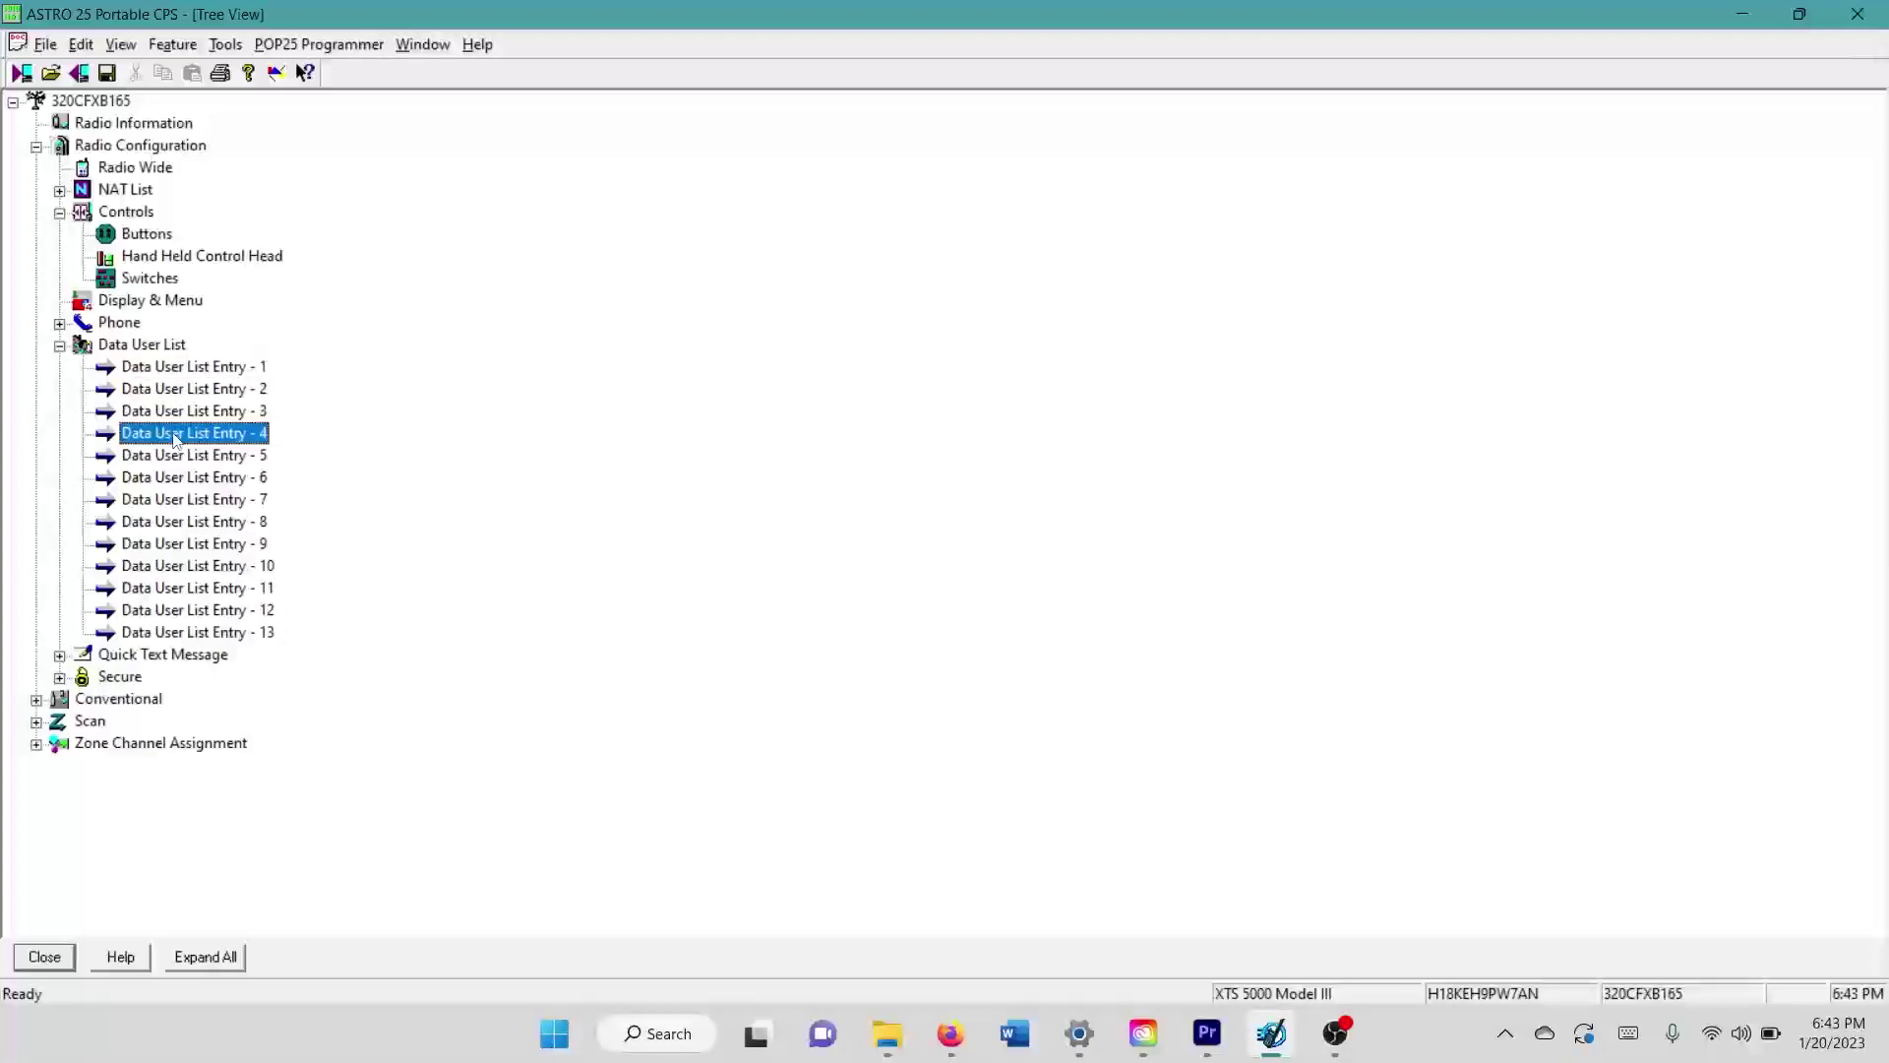
pyautogui.click(174, 455)
pyautogui.click(180, 501)
pyautogui.click(181, 484)
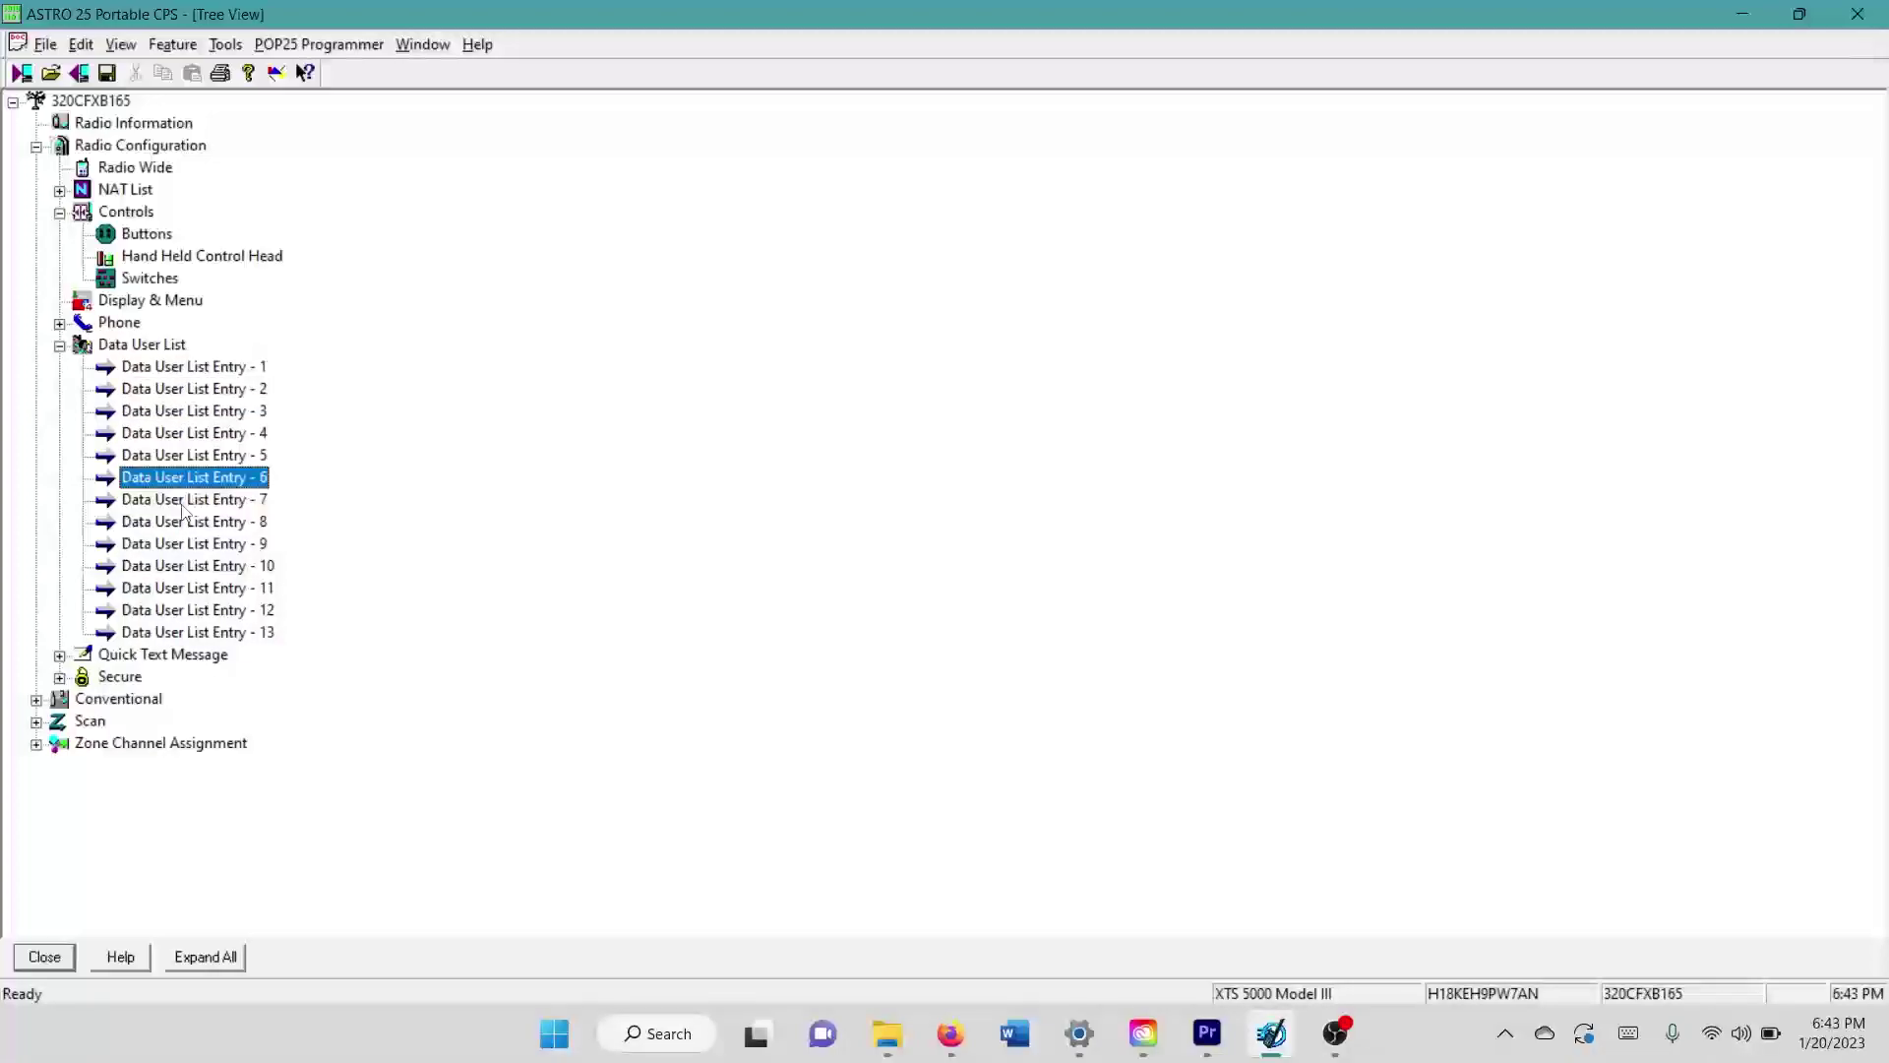
pyautogui.click(185, 522)
pyautogui.click(173, 545)
pyautogui.click(157, 565)
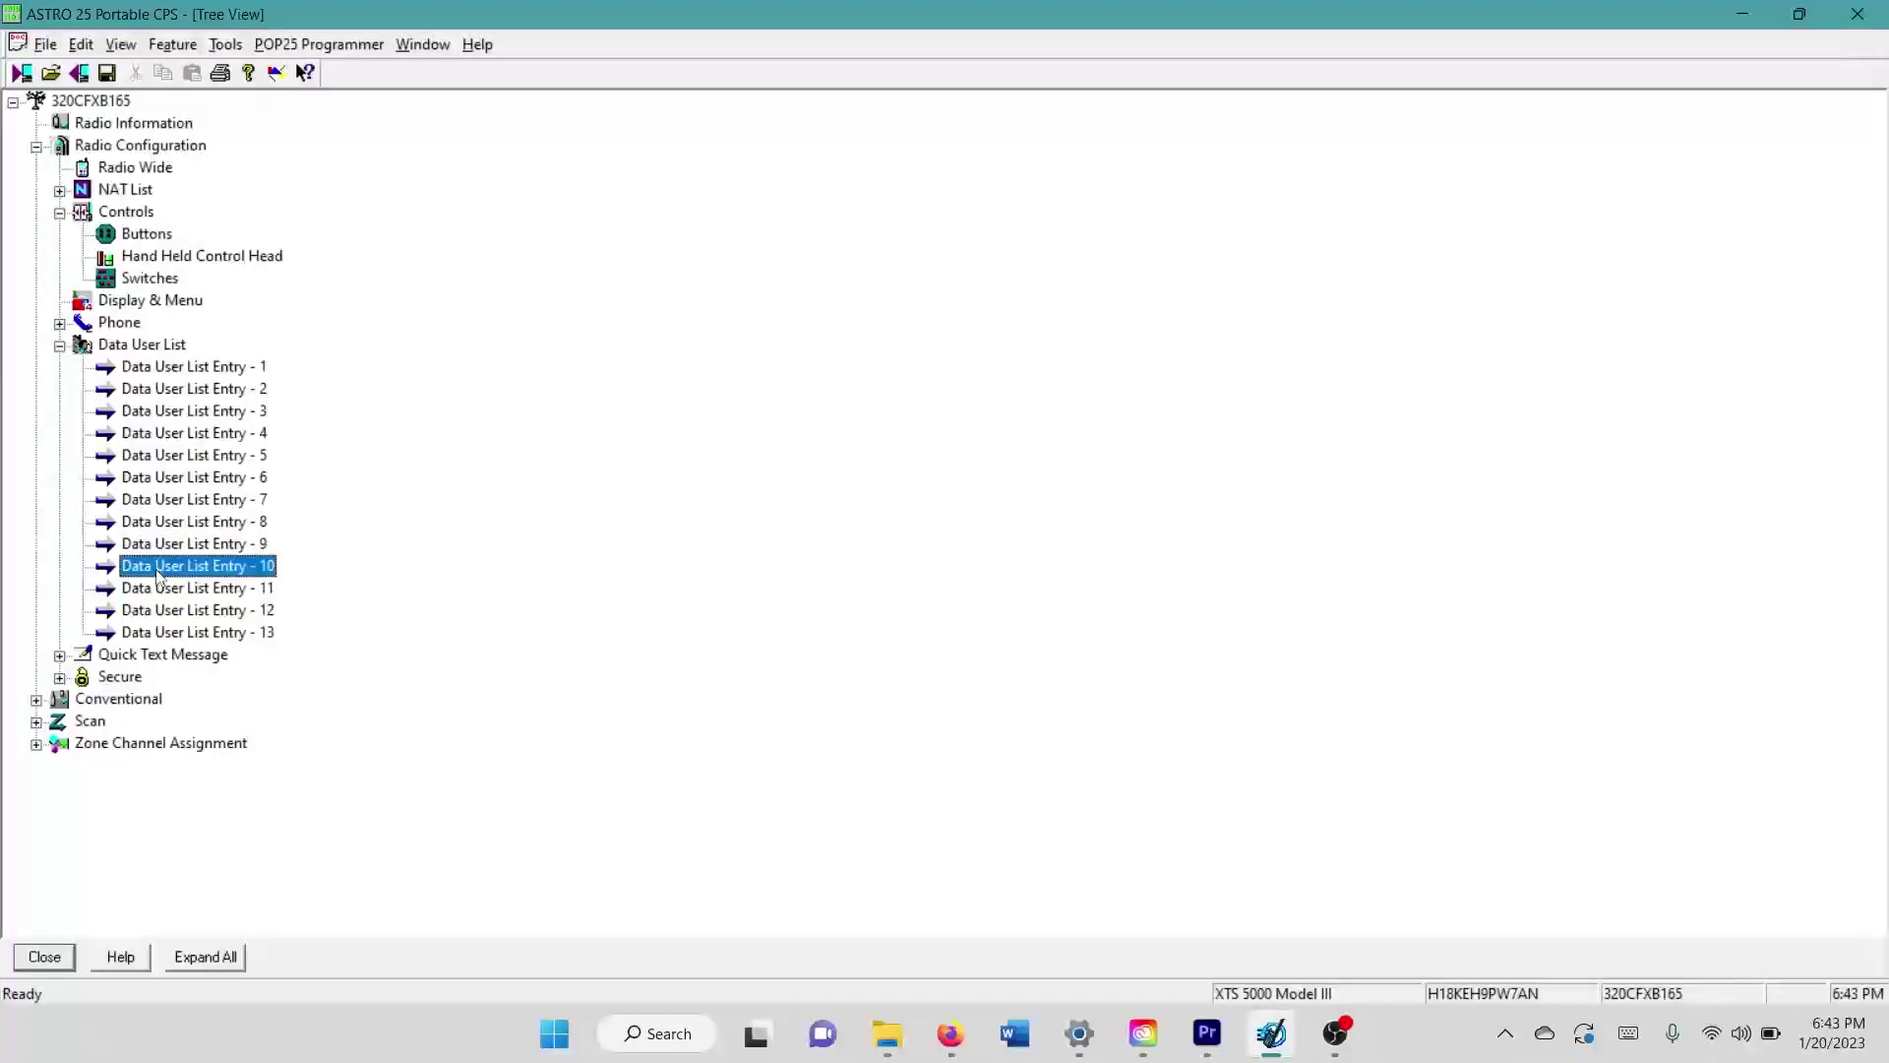
pyautogui.click(163, 587)
pyautogui.click(169, 610)
pyautogui.click(177, 631)
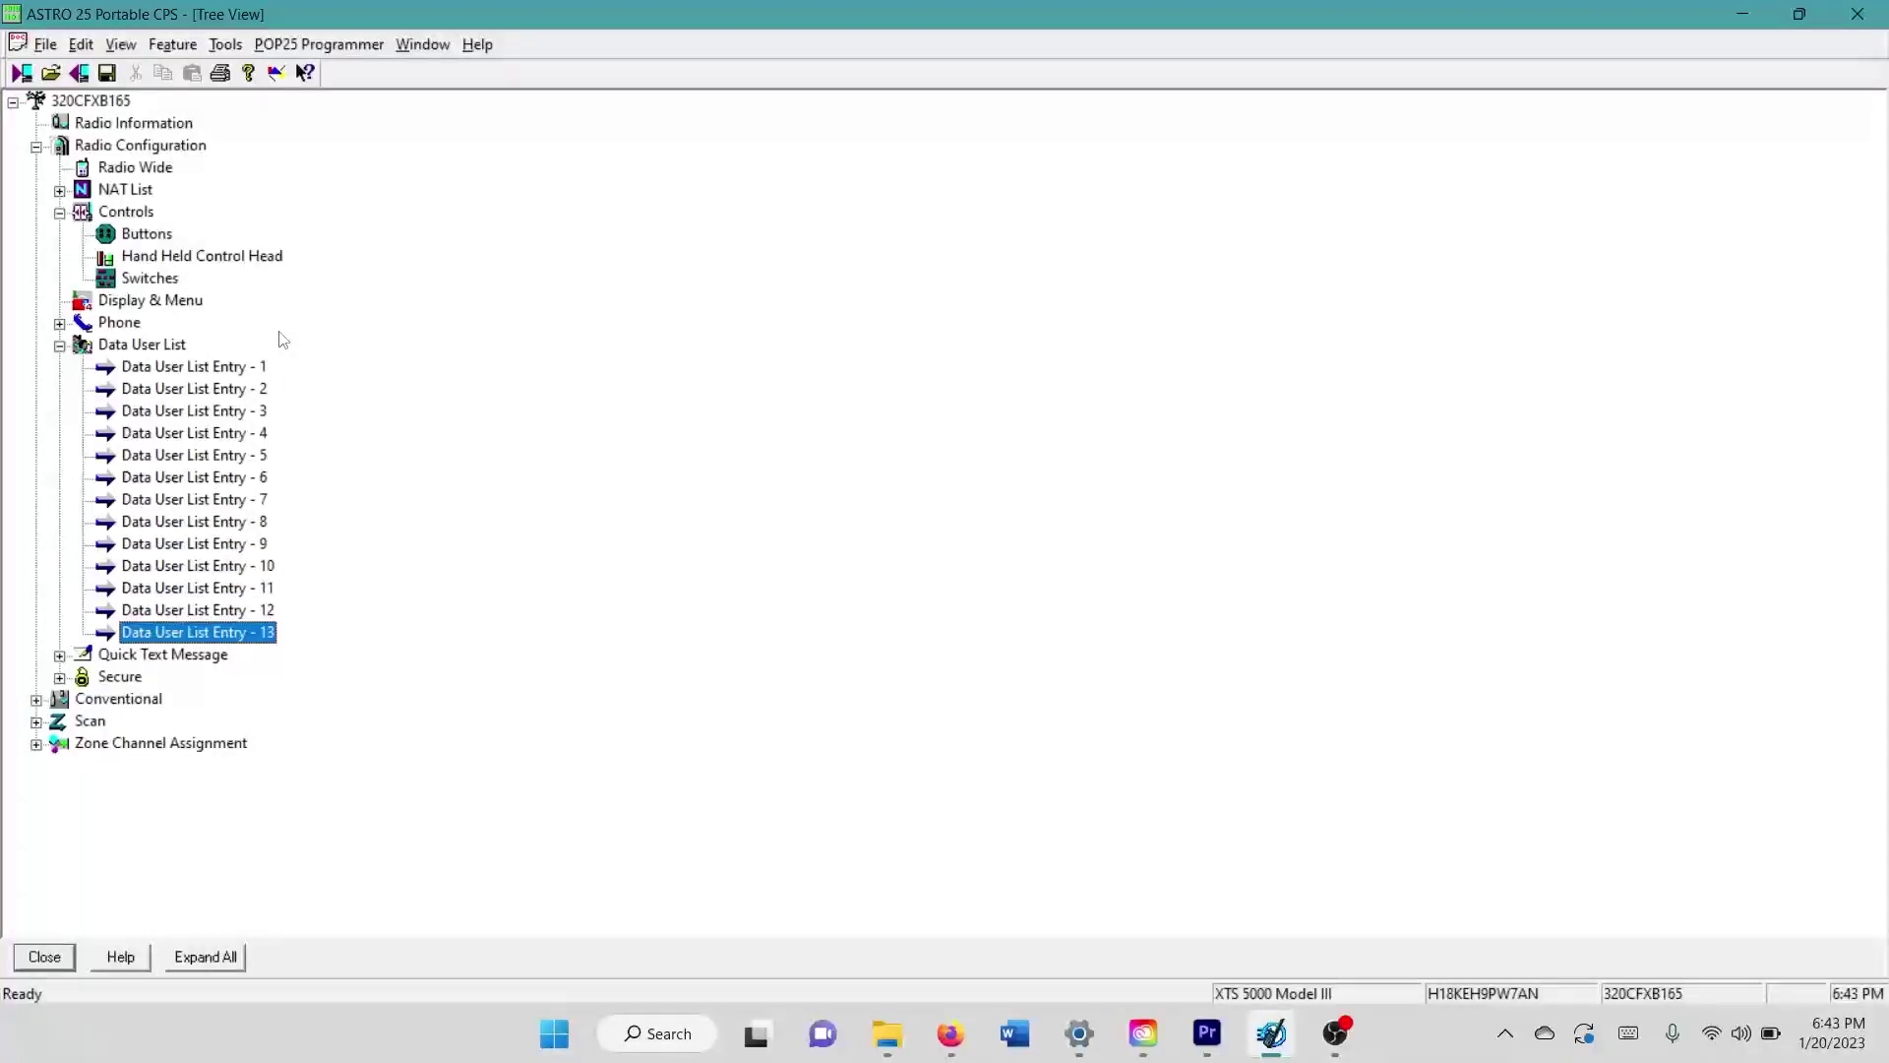
# Reopen the data user list from Entry 1 and close it again
pyautogui.click(214, 389)
pyautogui.click(211, 368)
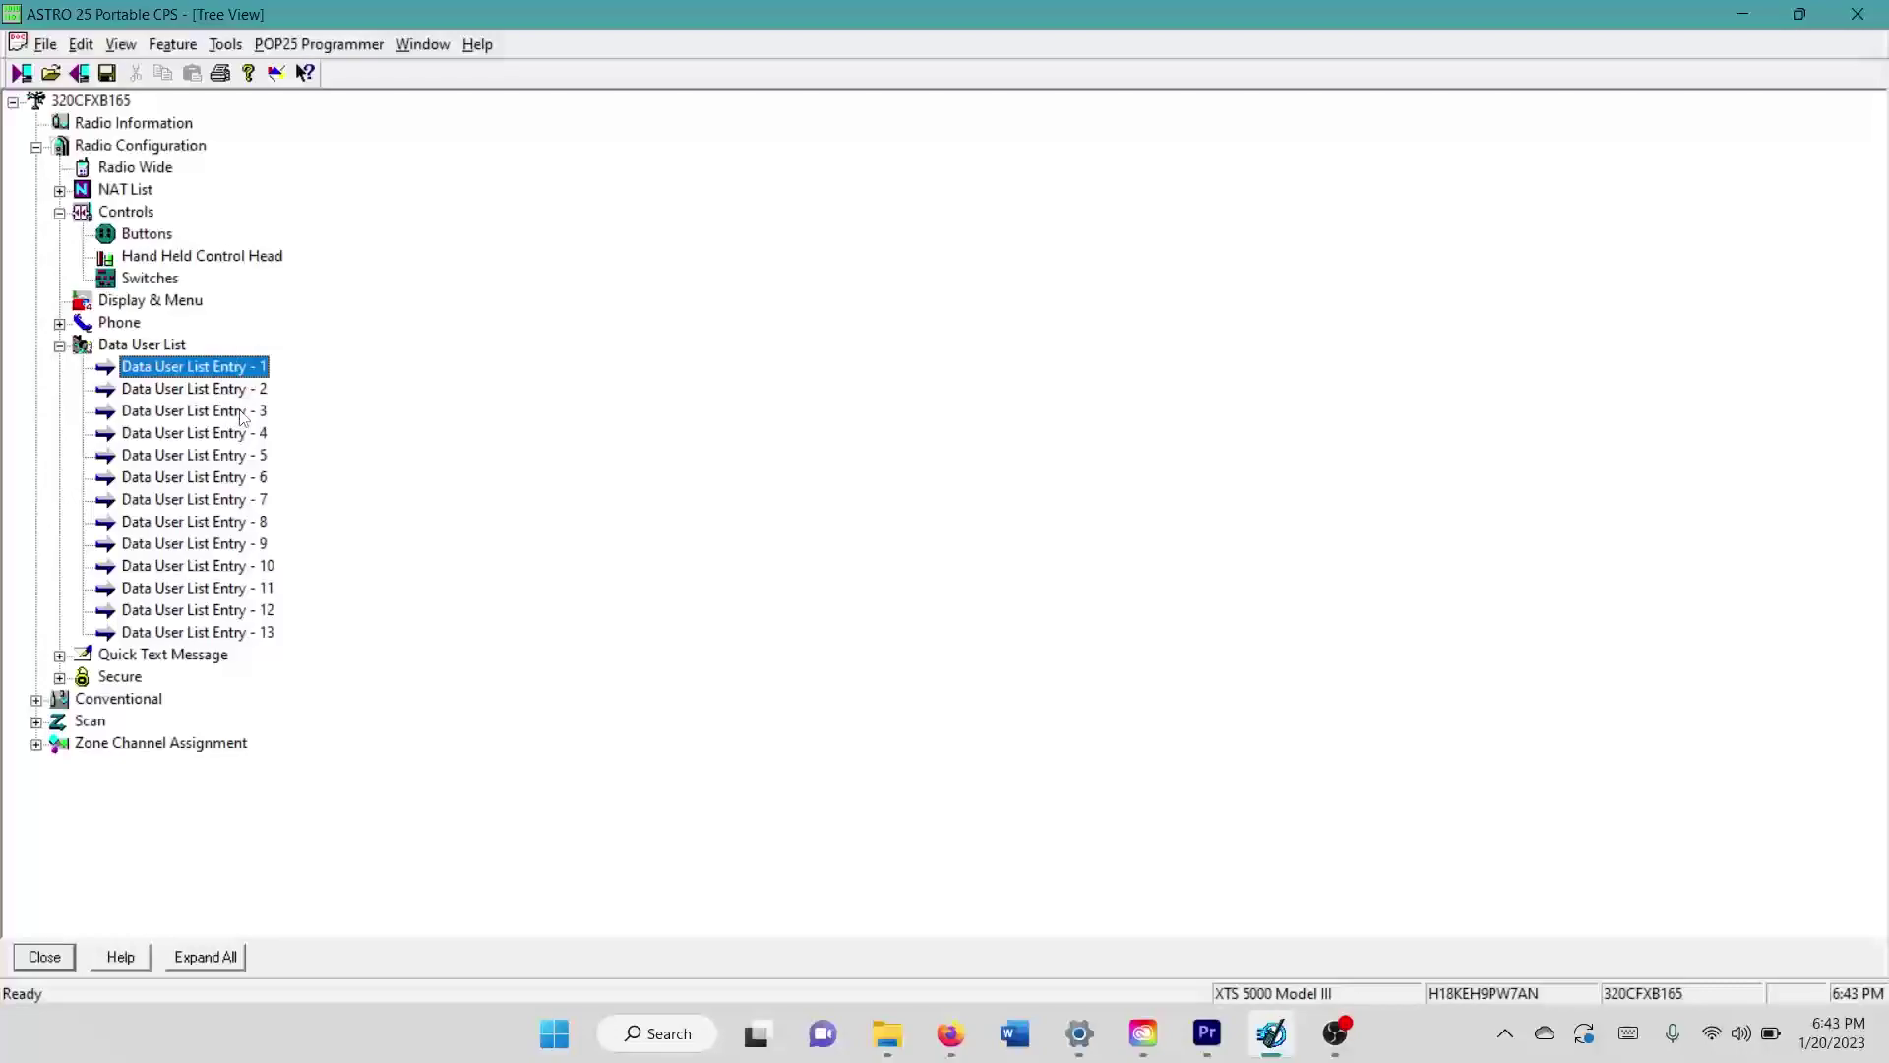
pyautogui.click(177, 434)
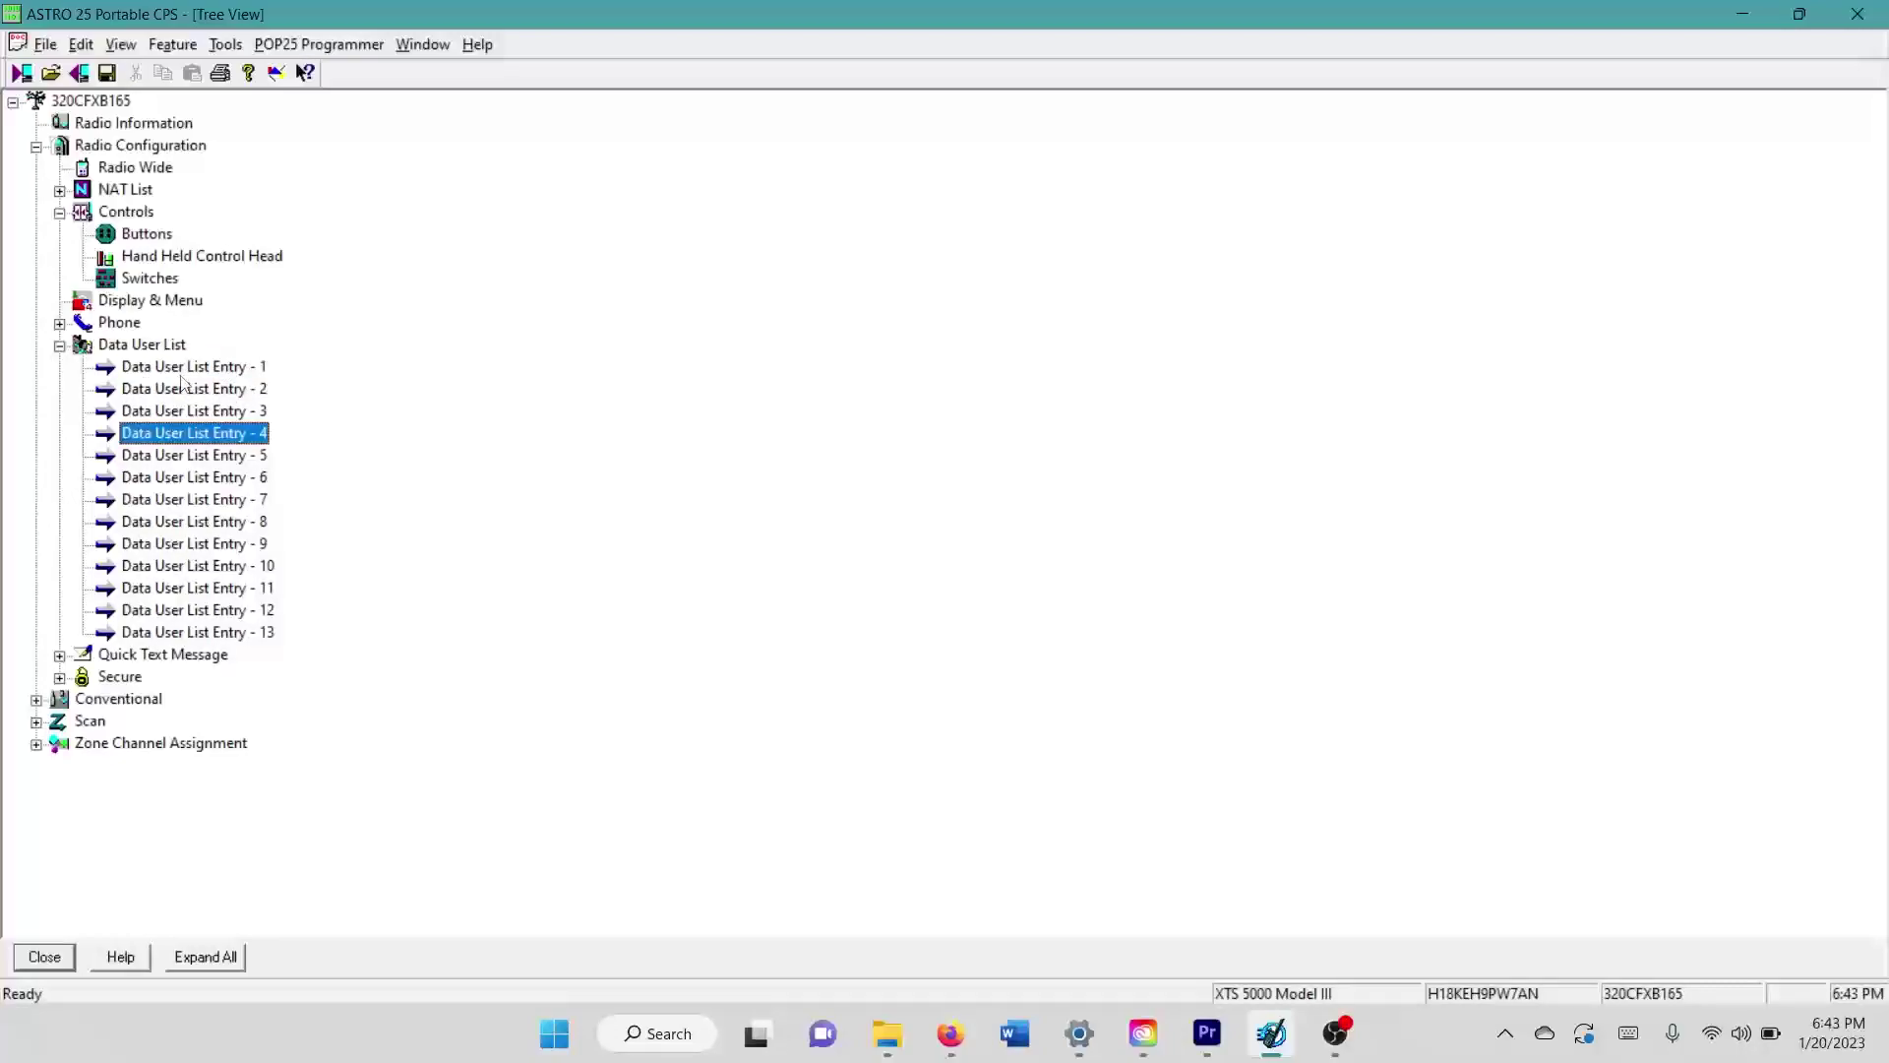
pyautogui.doubleClick(184, 370)
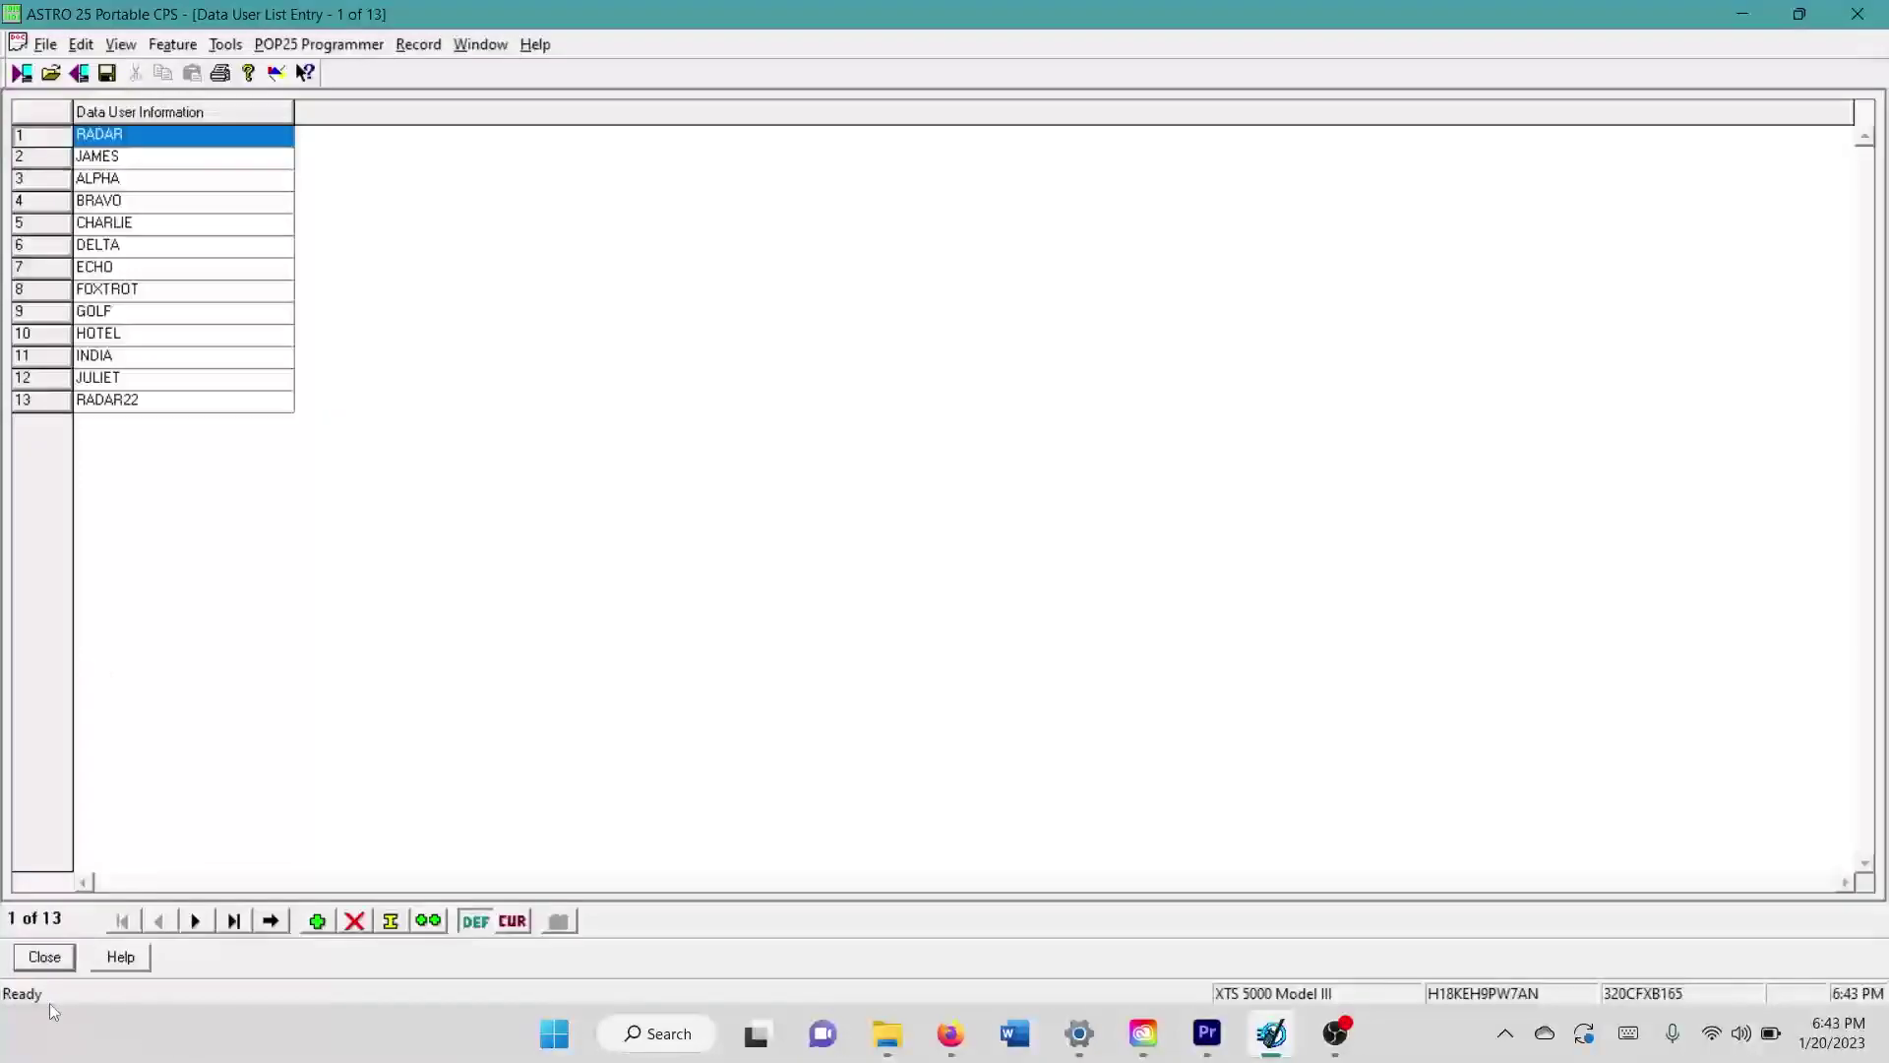
pyautogui.click(44, 960)
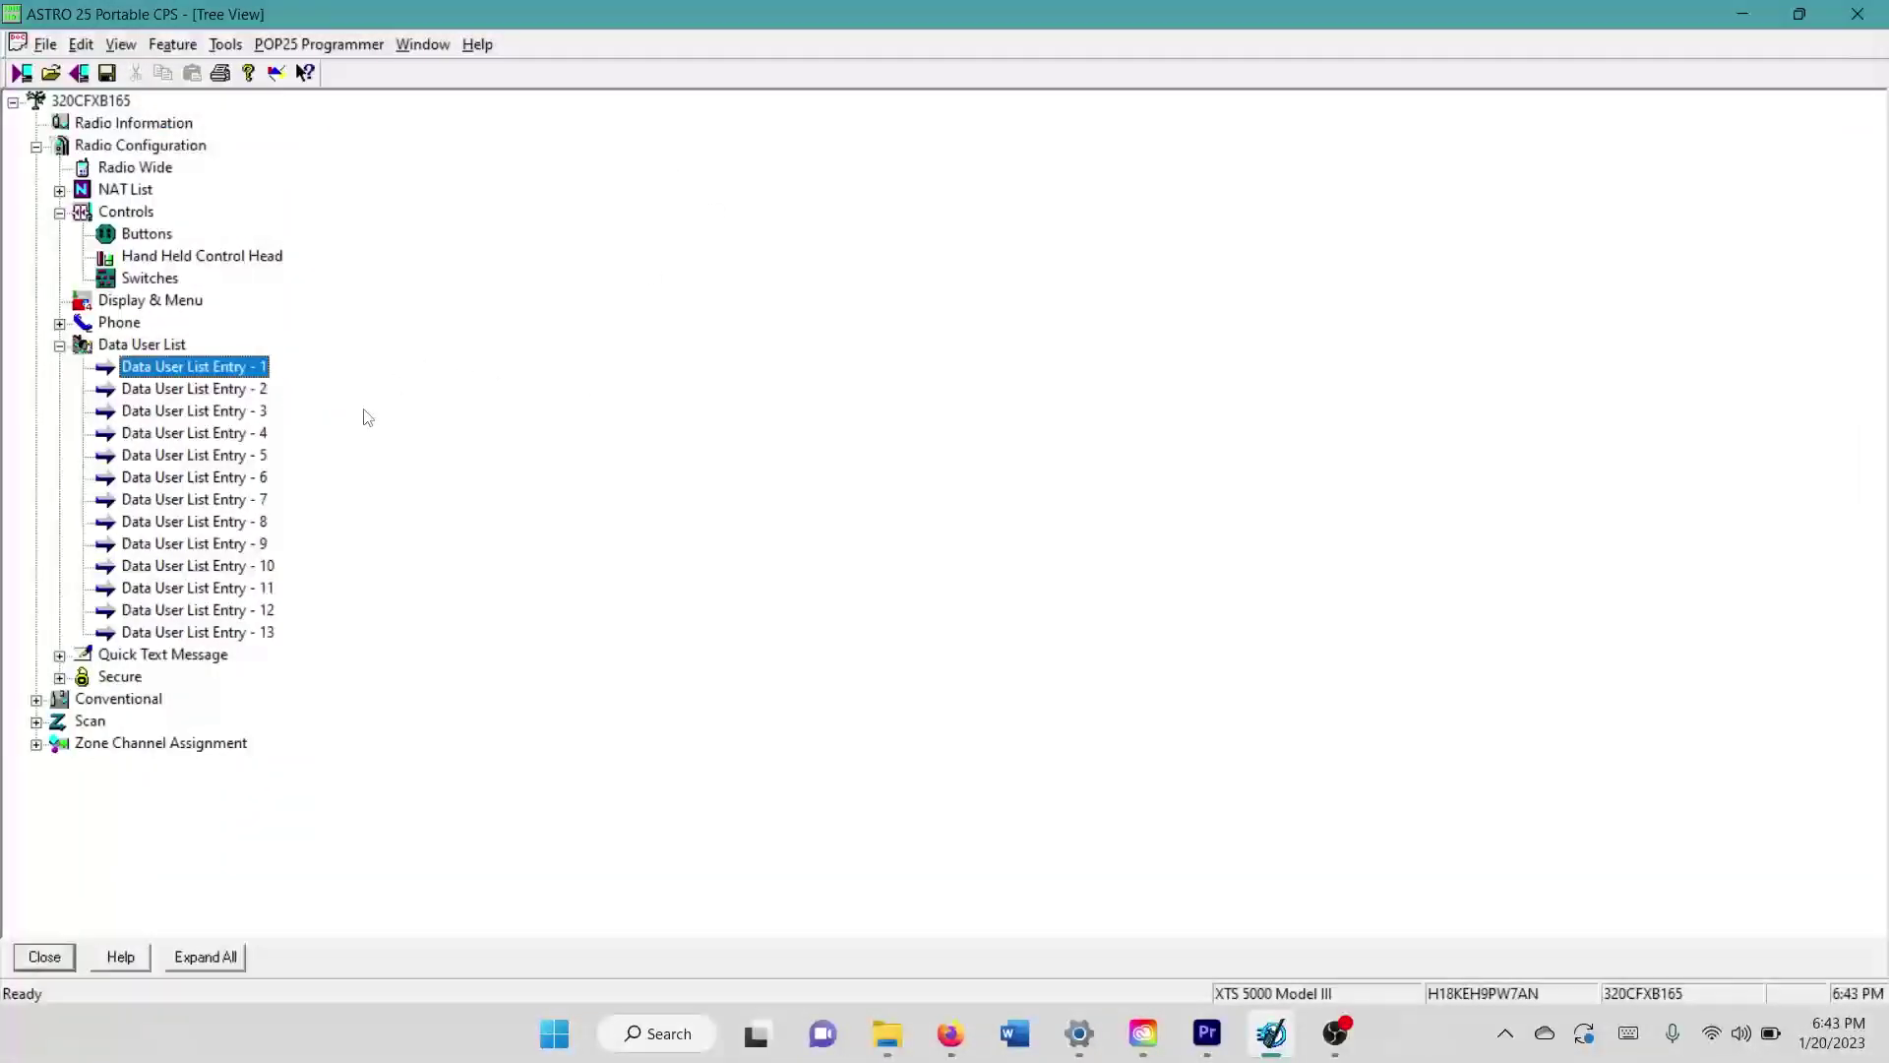
# Review the MOVE POSITION, ACKNOWLEDGED, MOVING and REPEAT quick texts, then close and collapse both branches
pyautogui.click(59, 346)
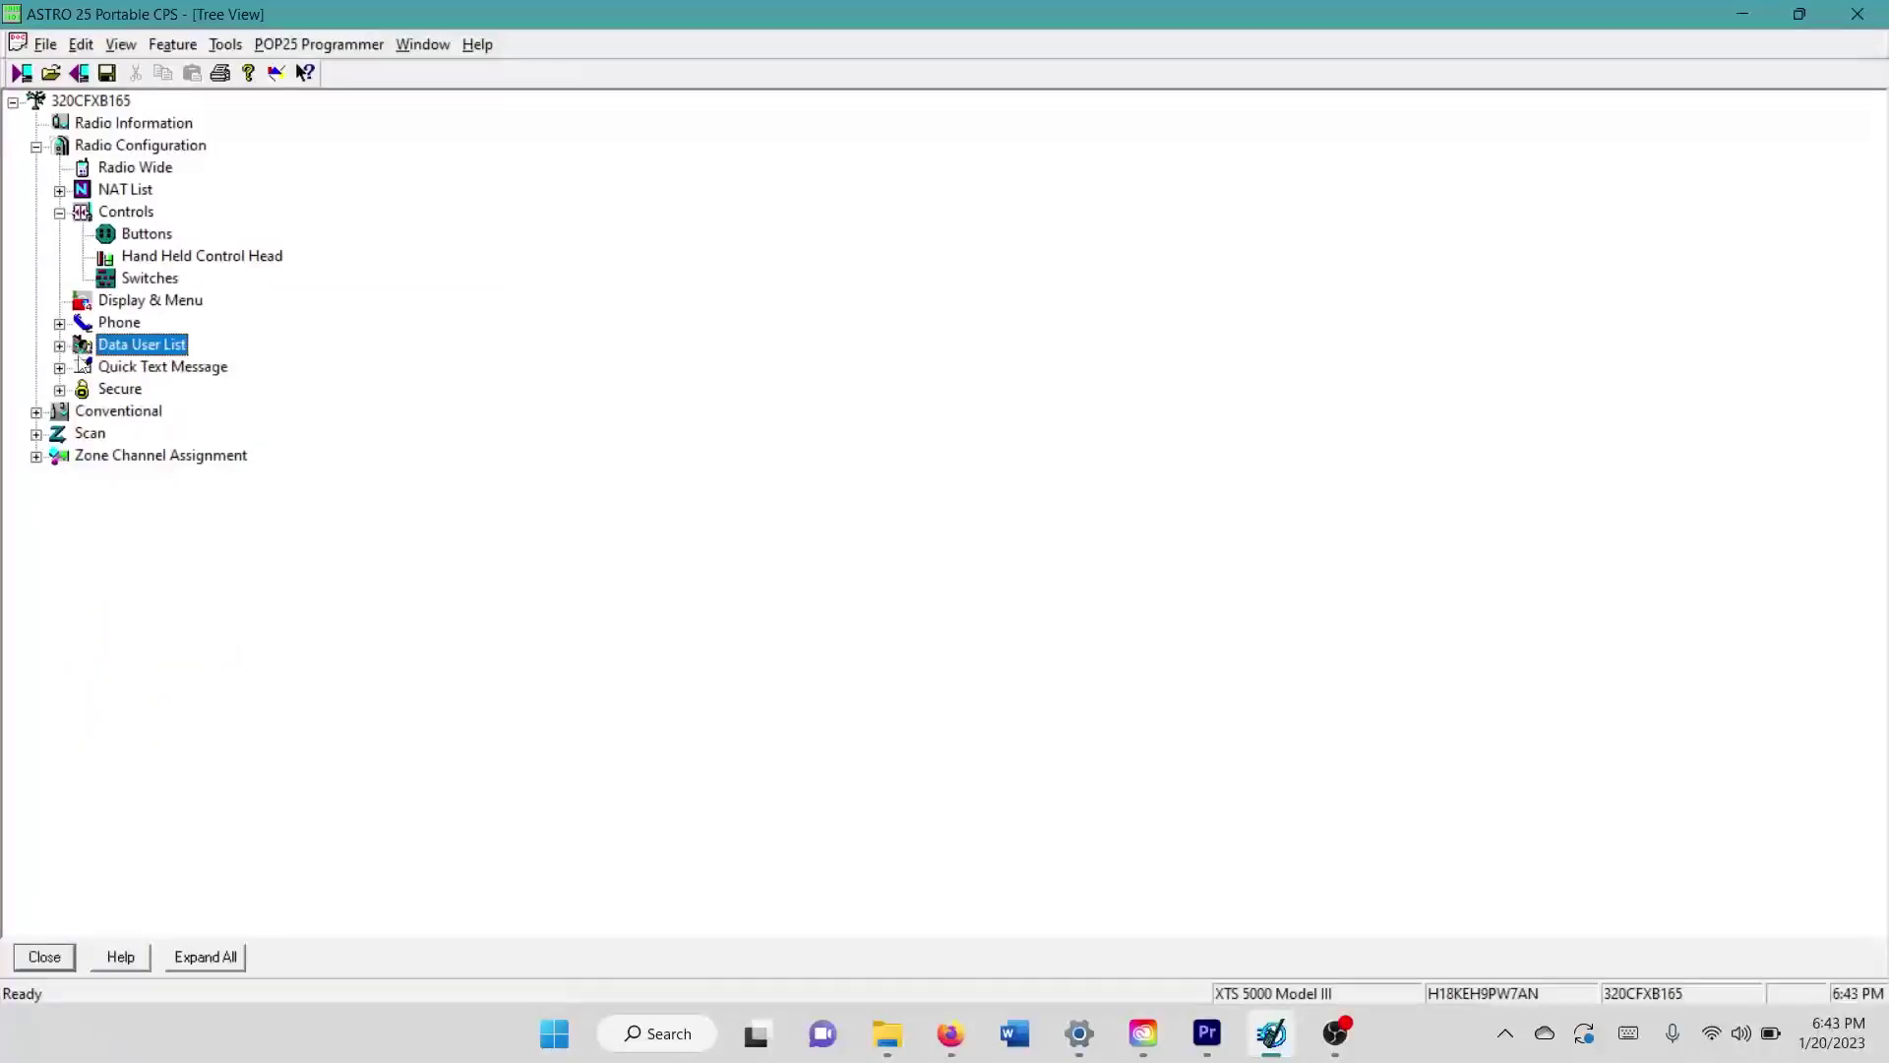
pyautogui.doubleClick(167, 371)
pyautogui.doubleClick(192, 391)
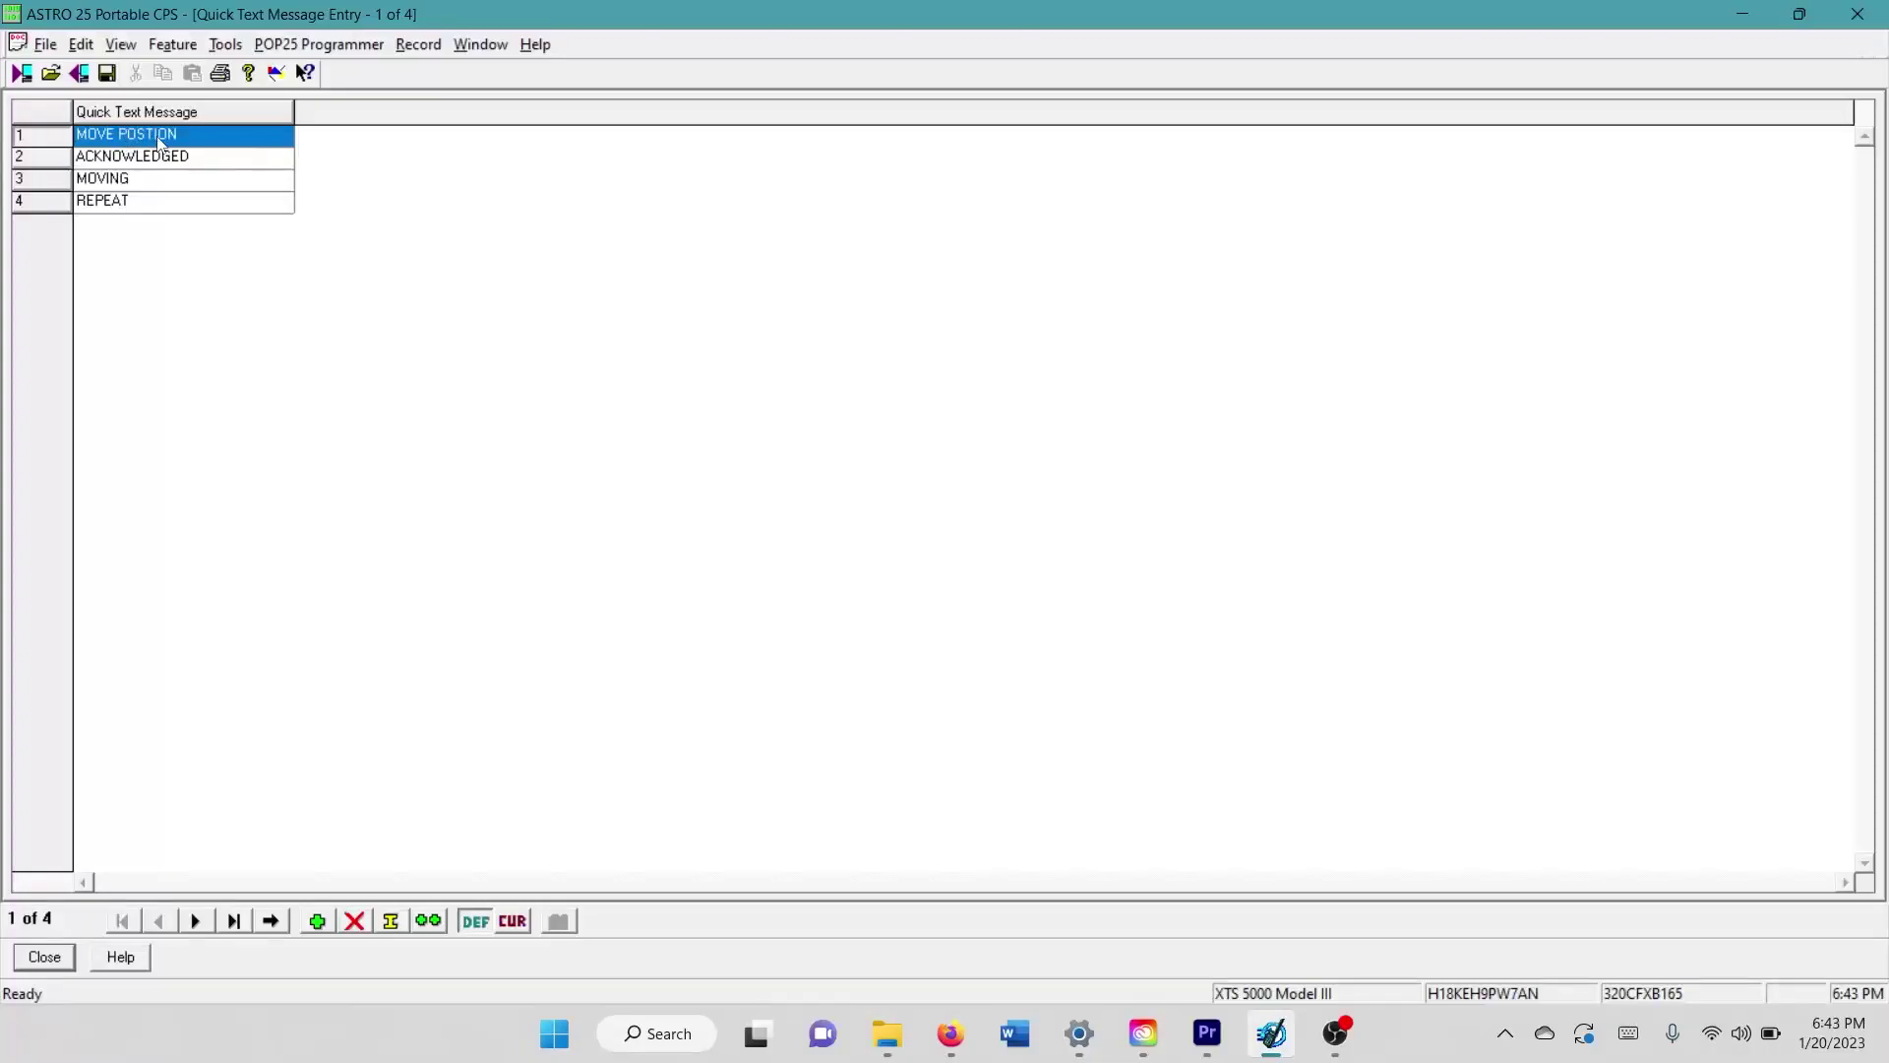
pyautogui.click(157, 178)
pyautogui.click(217, 133)
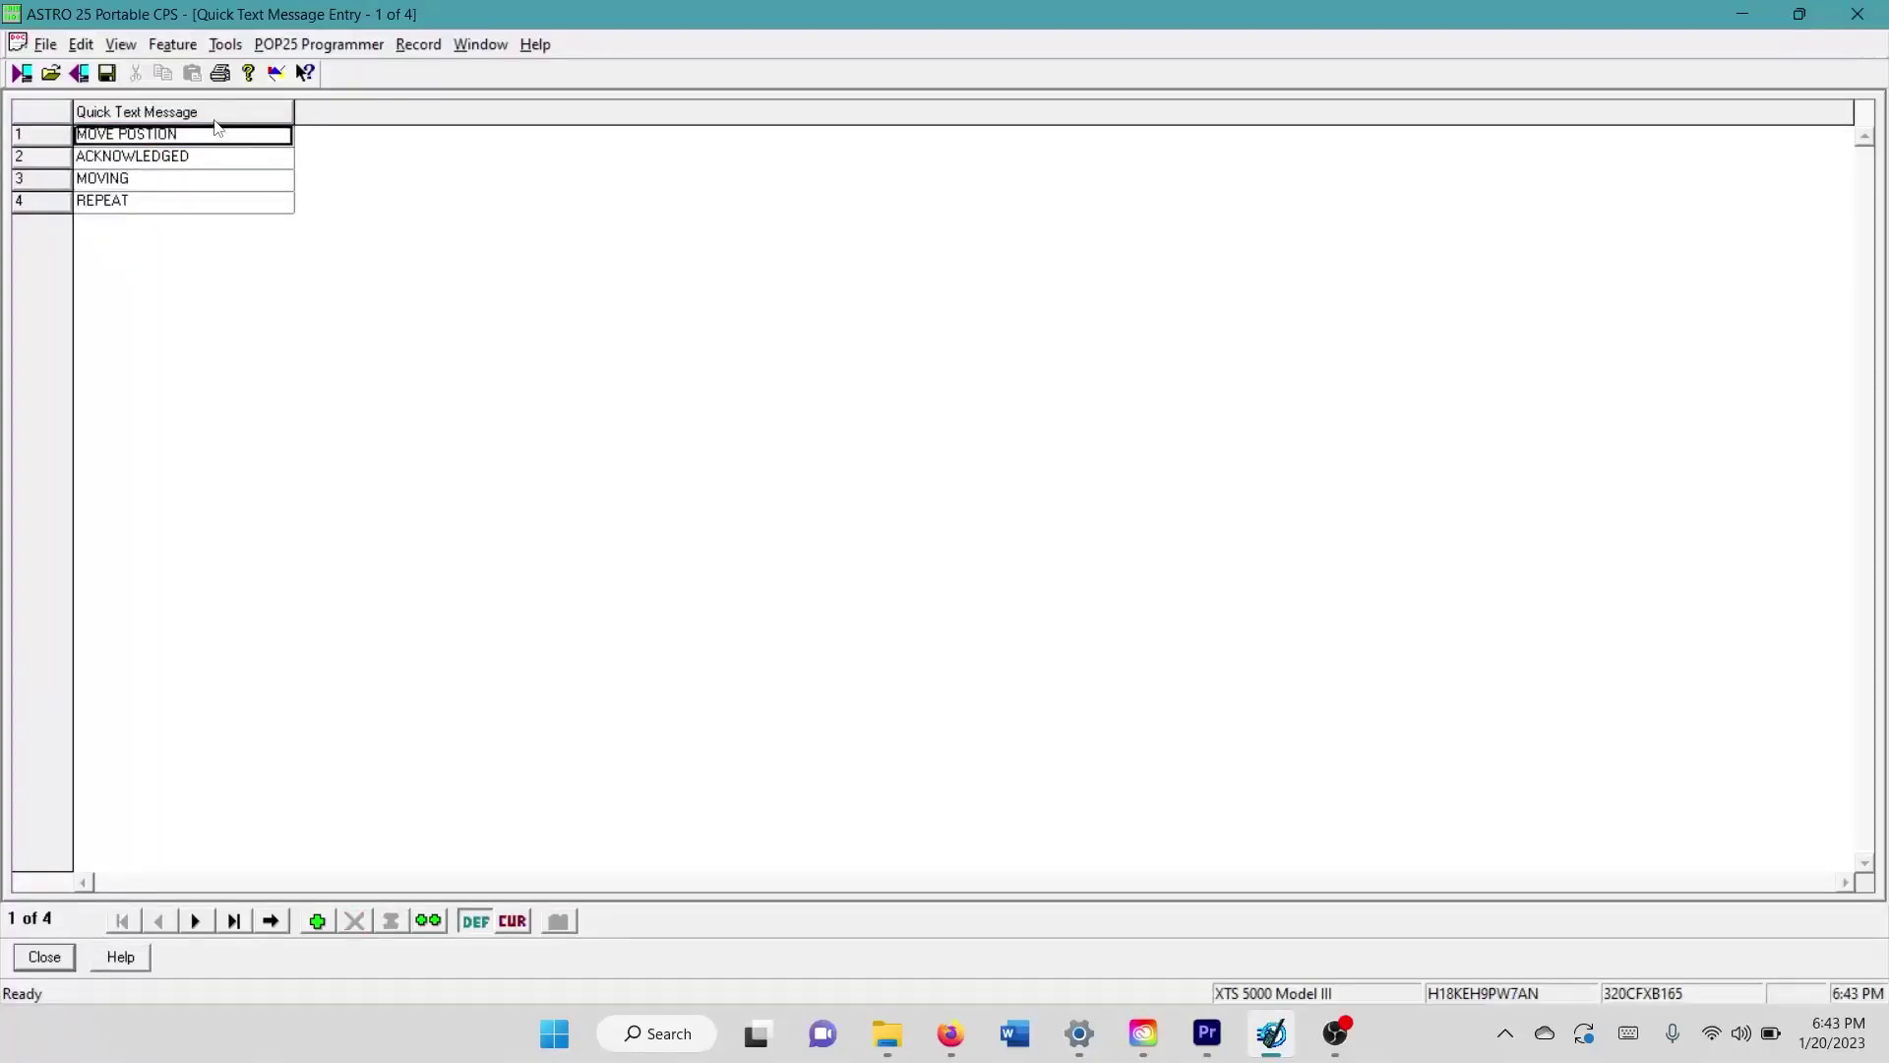
pyautogui.click(169, 178)
pyautogui.click(170, 155)
pyautogui.click(44, 957)
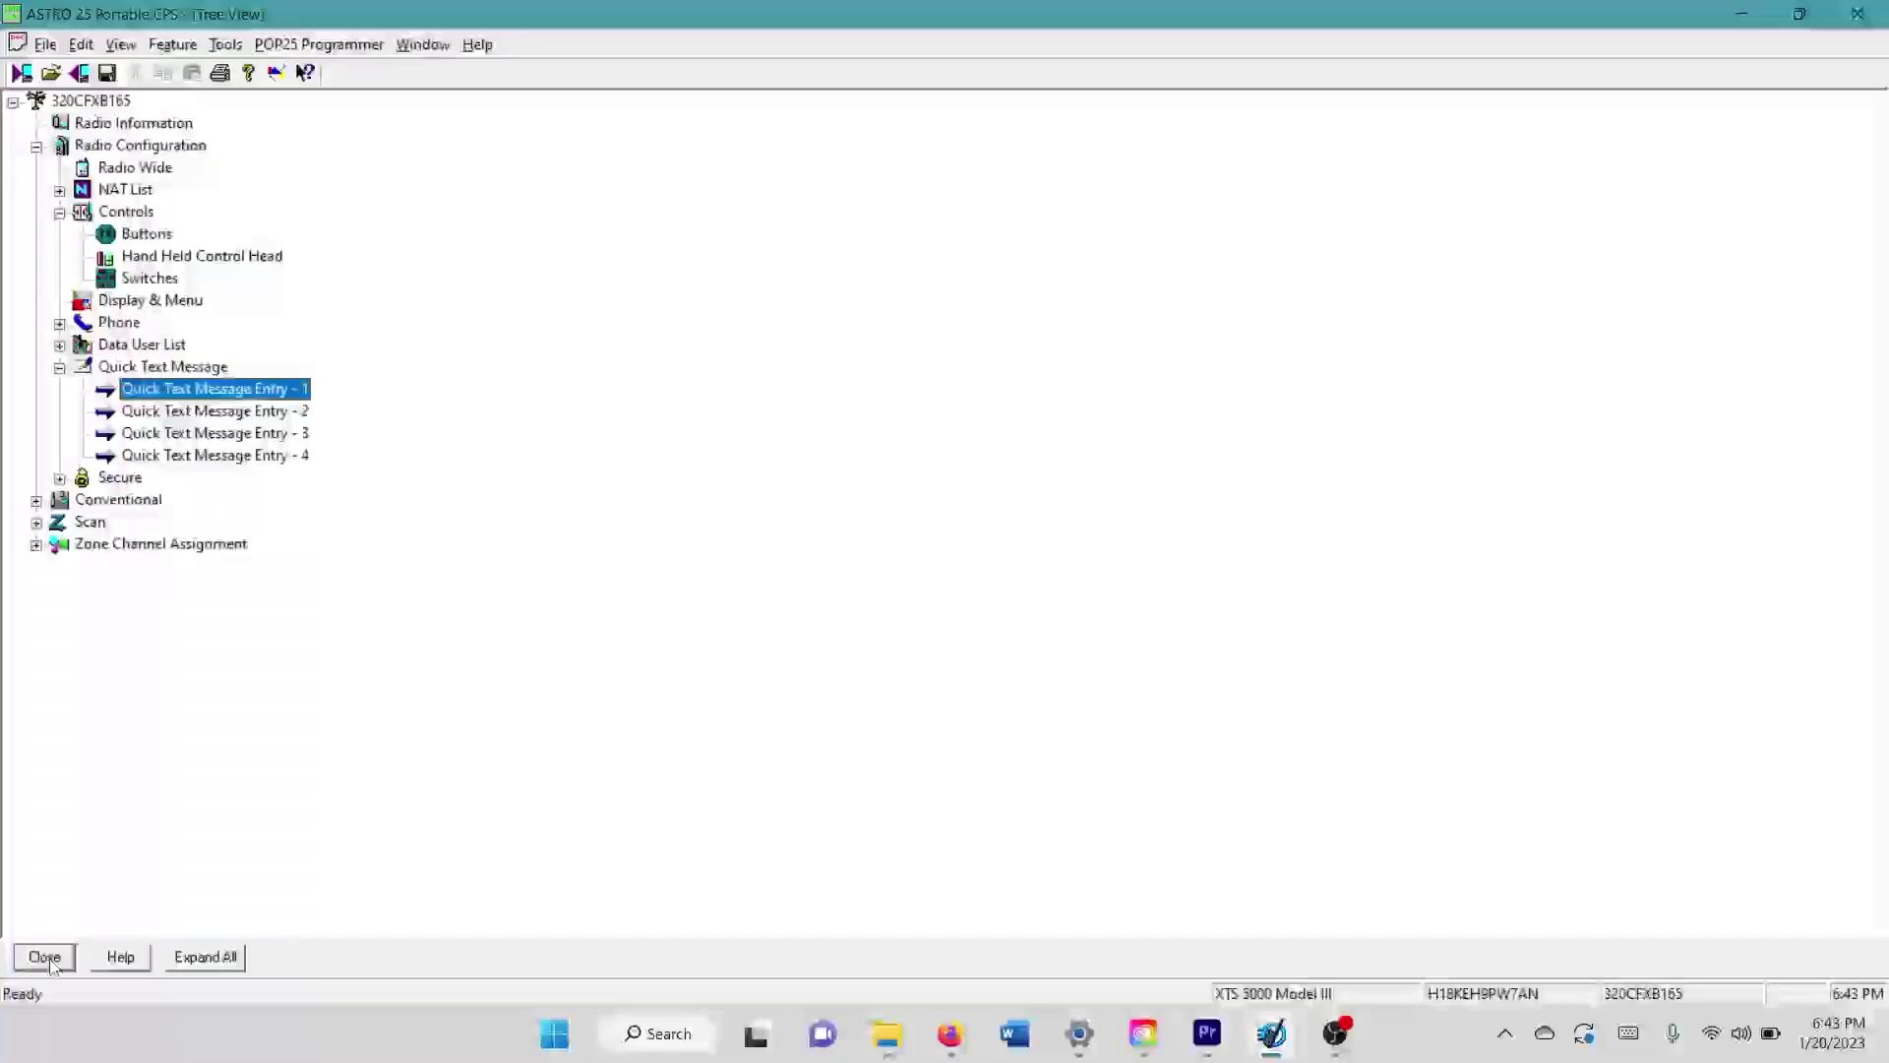
pyautogui.click(60, 368)
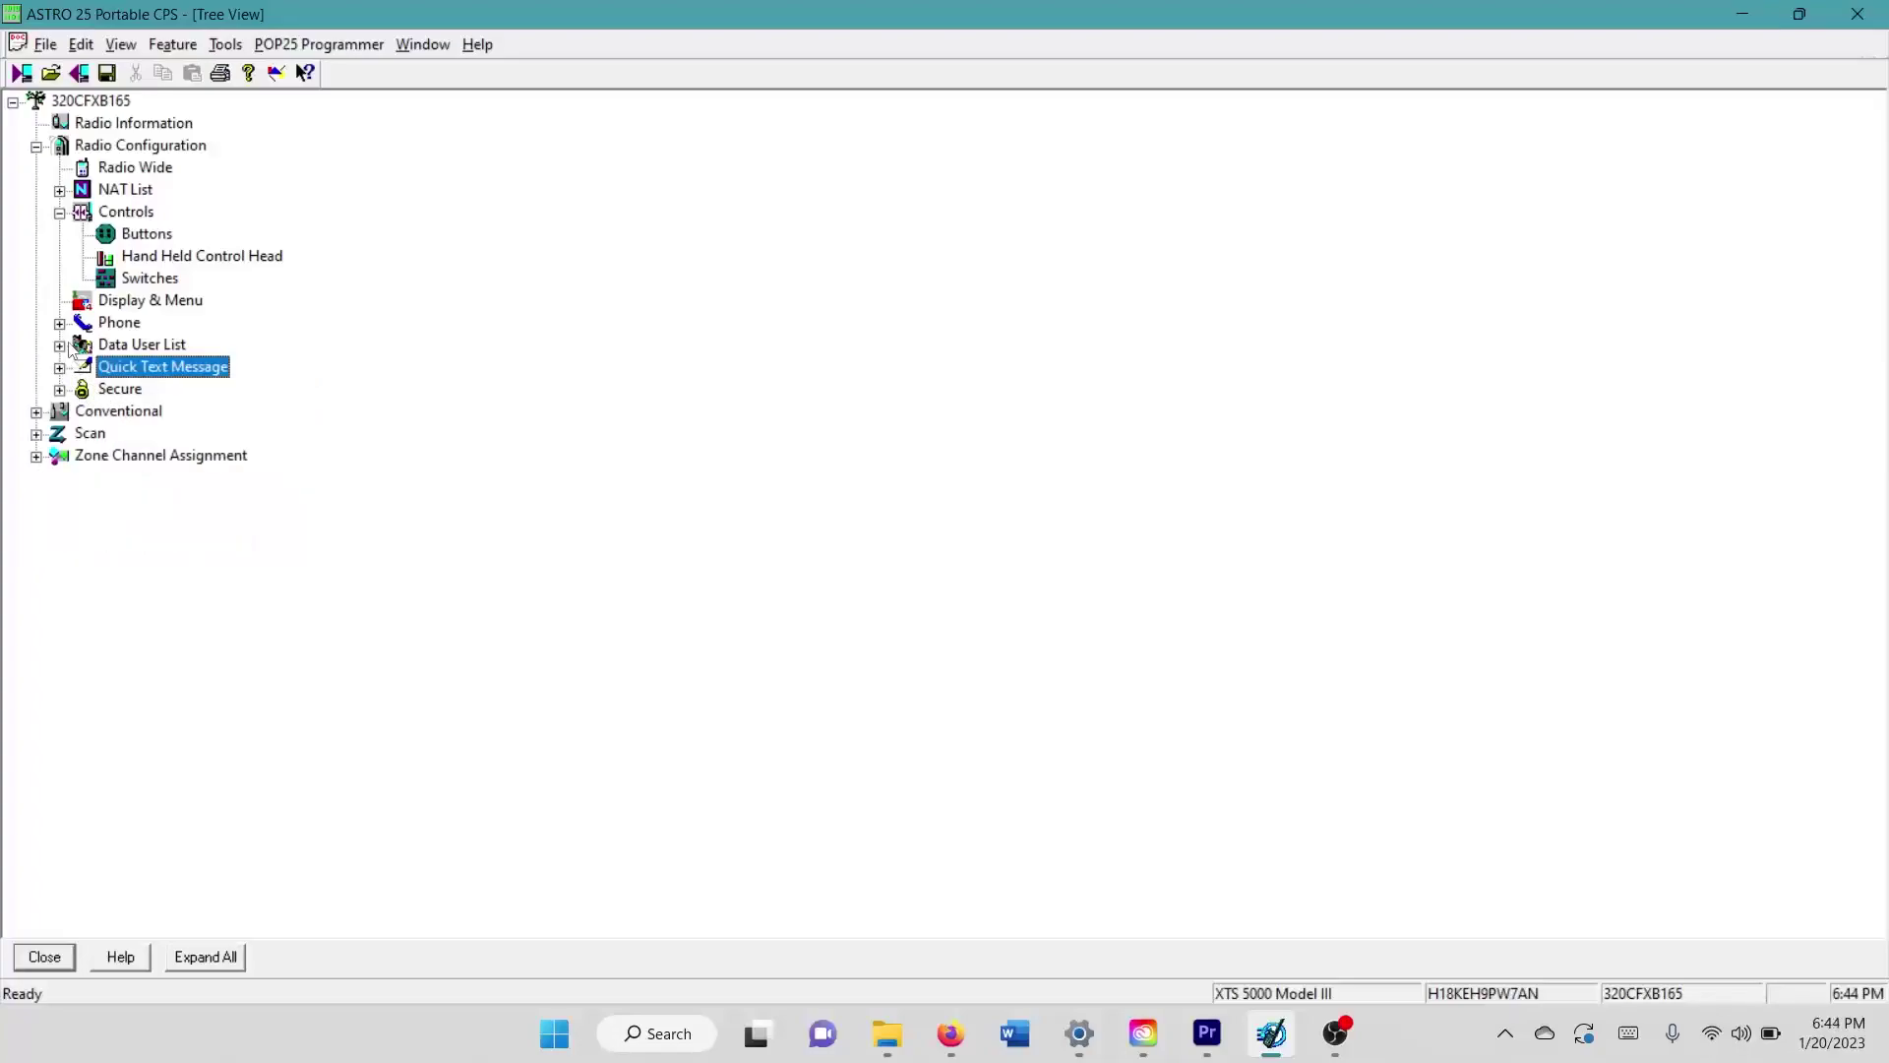
# Expand Conventional > ASTRO Systems and open ASTRO System - 1's settings
pyautogui.click(37, 146)
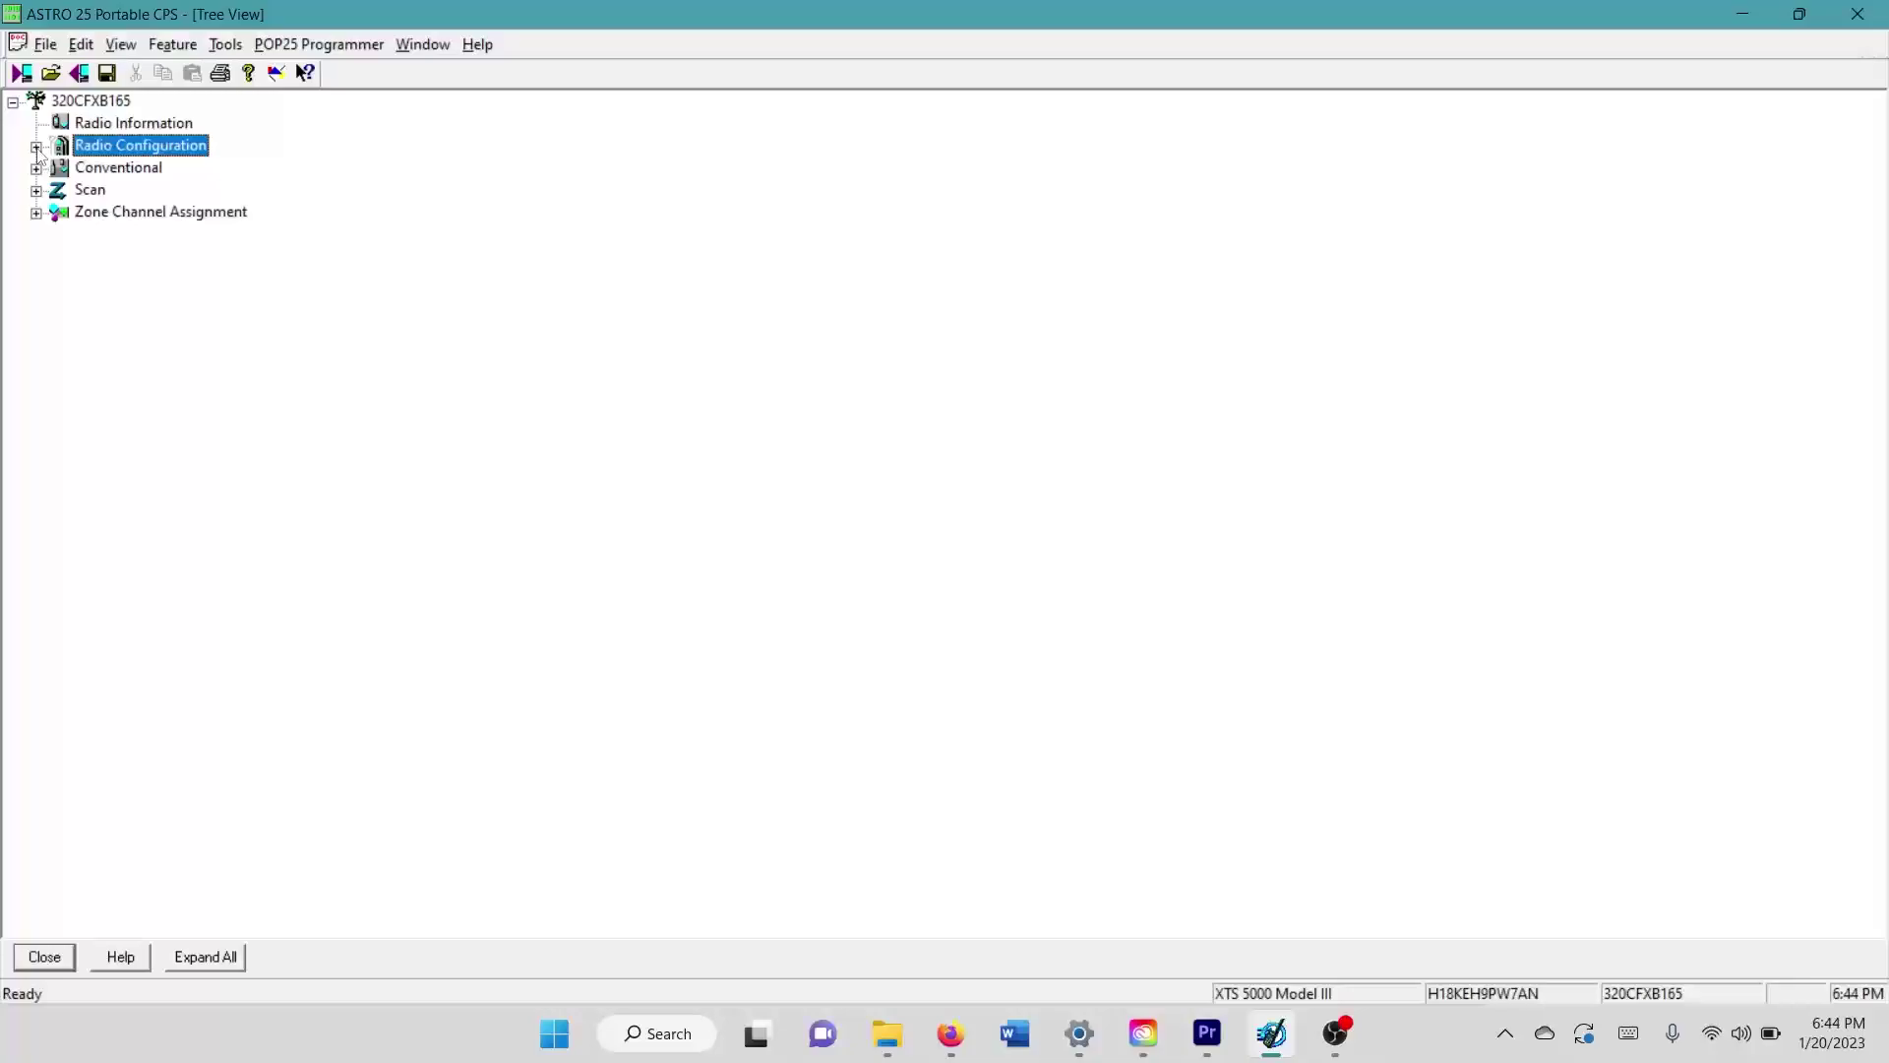
pyautogui.doubleClick(101, 172)
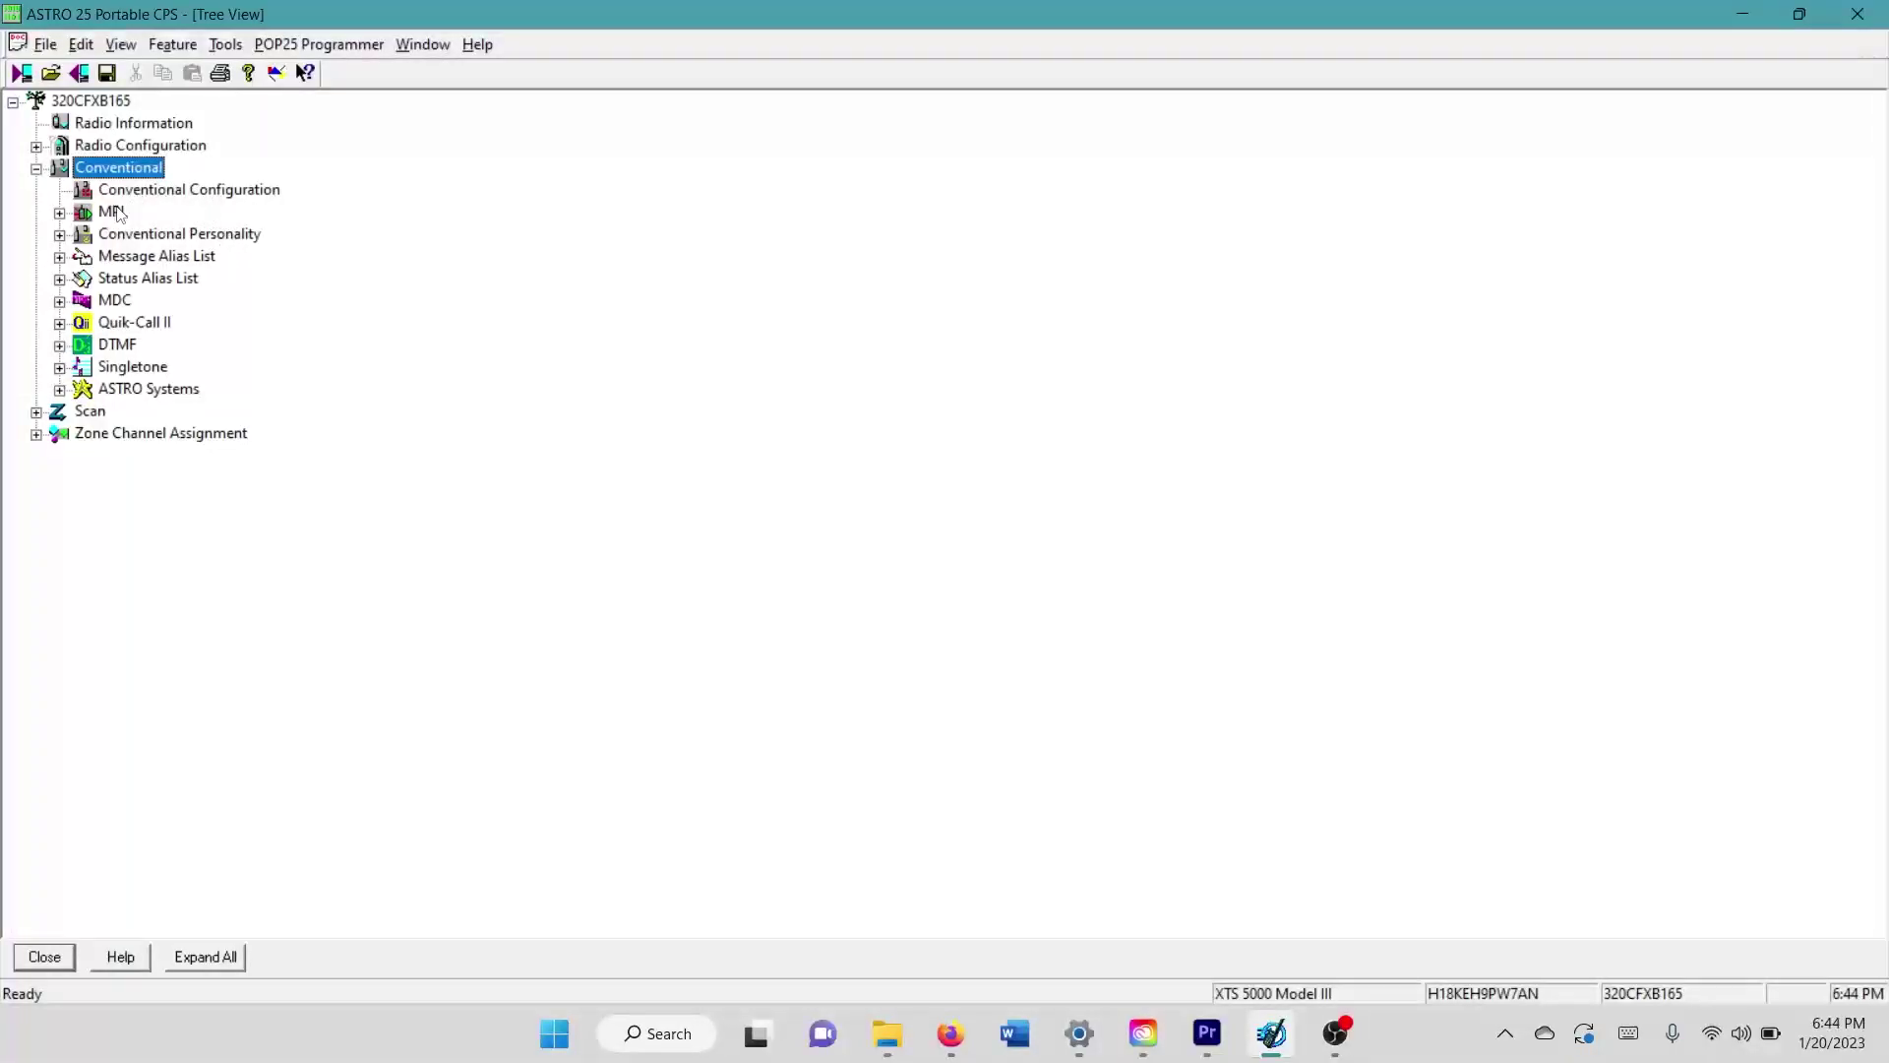
pyautogui.click(130, 390)
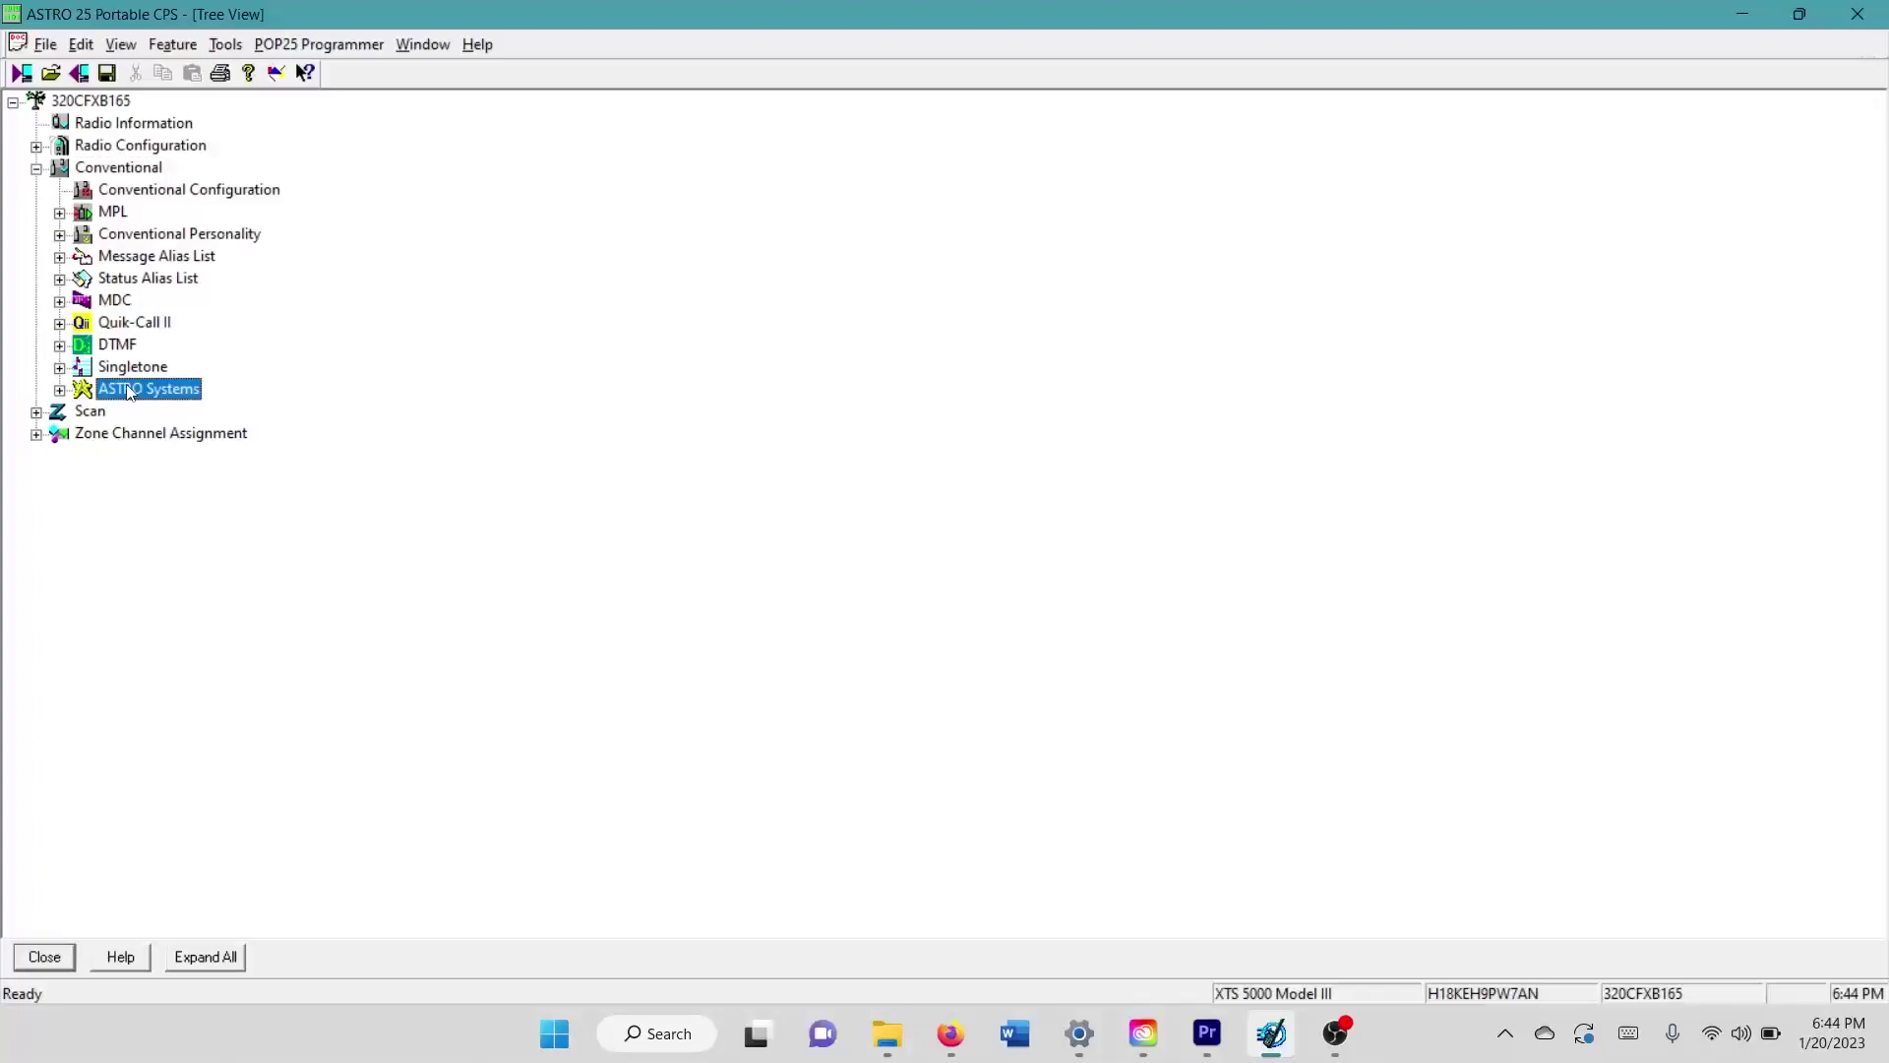
pyautogui.doubleClick(131, 394)
pyautogui.doubleClick(197, 433)
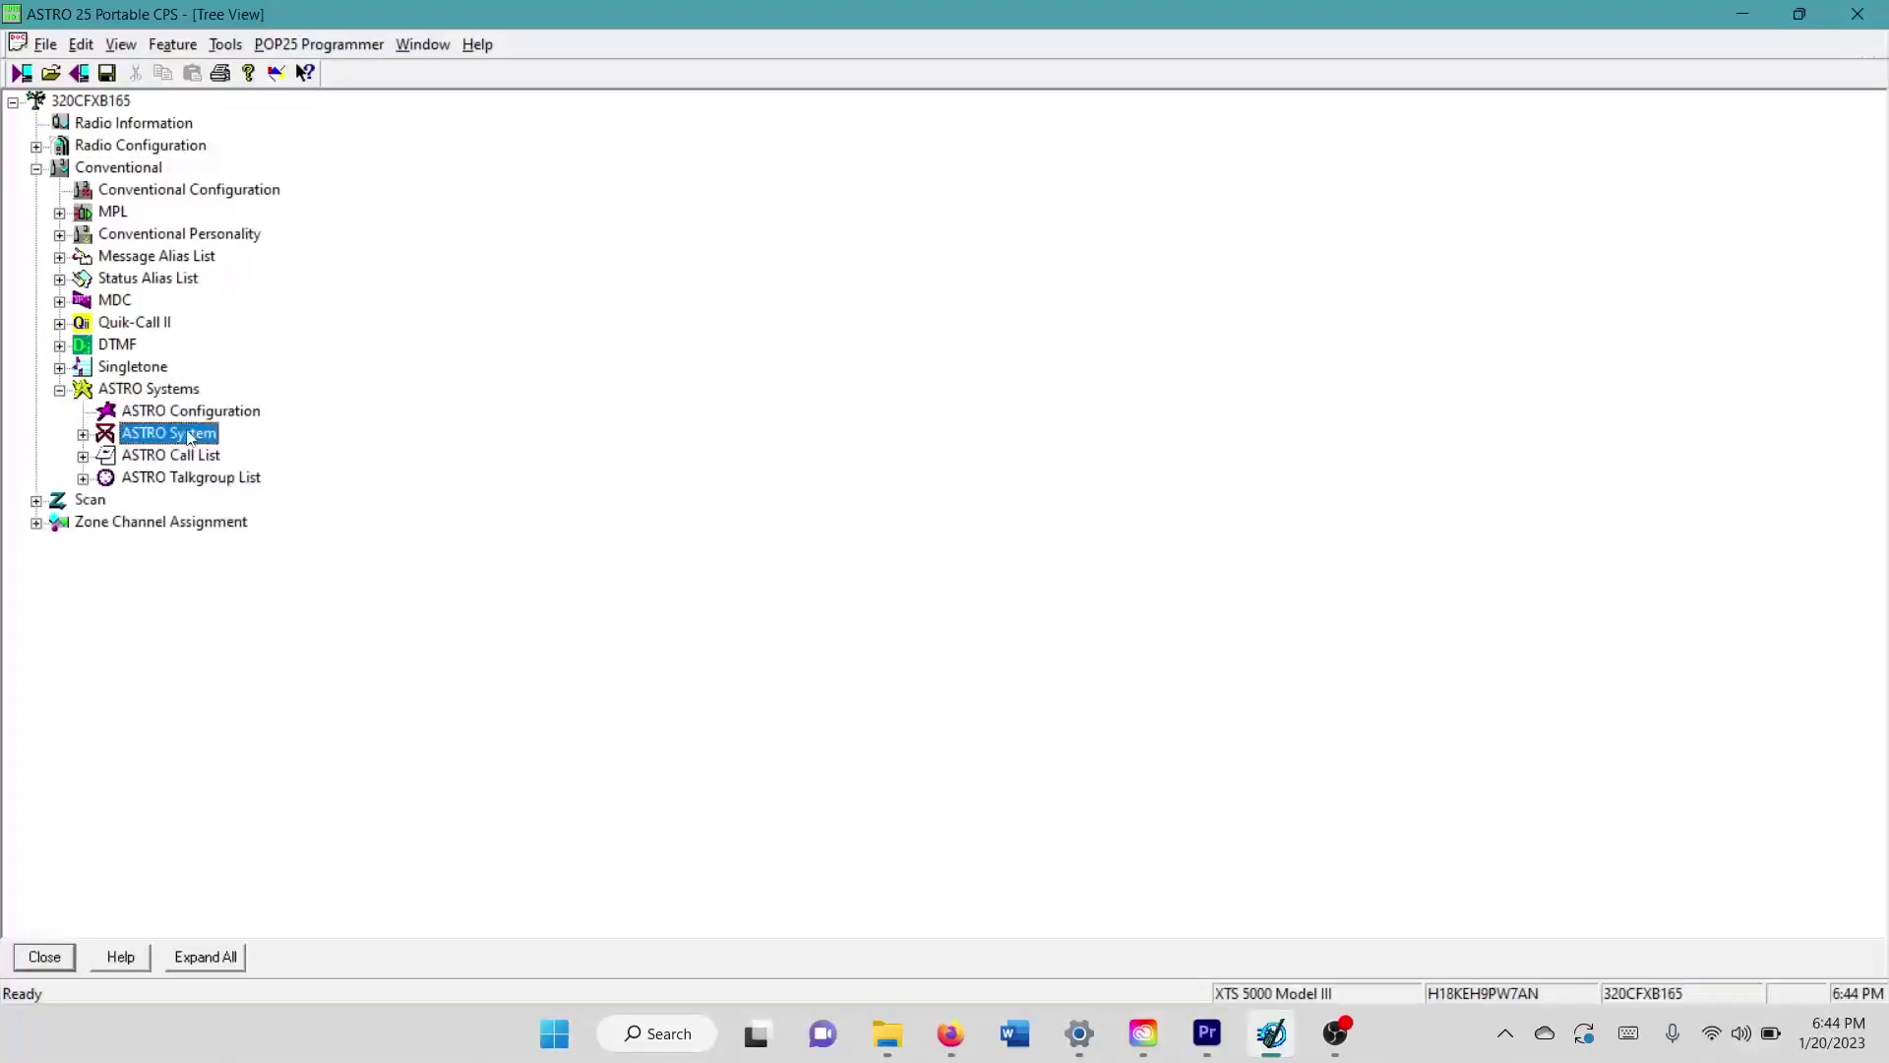
pyautogui.doubleClick(197, 454)
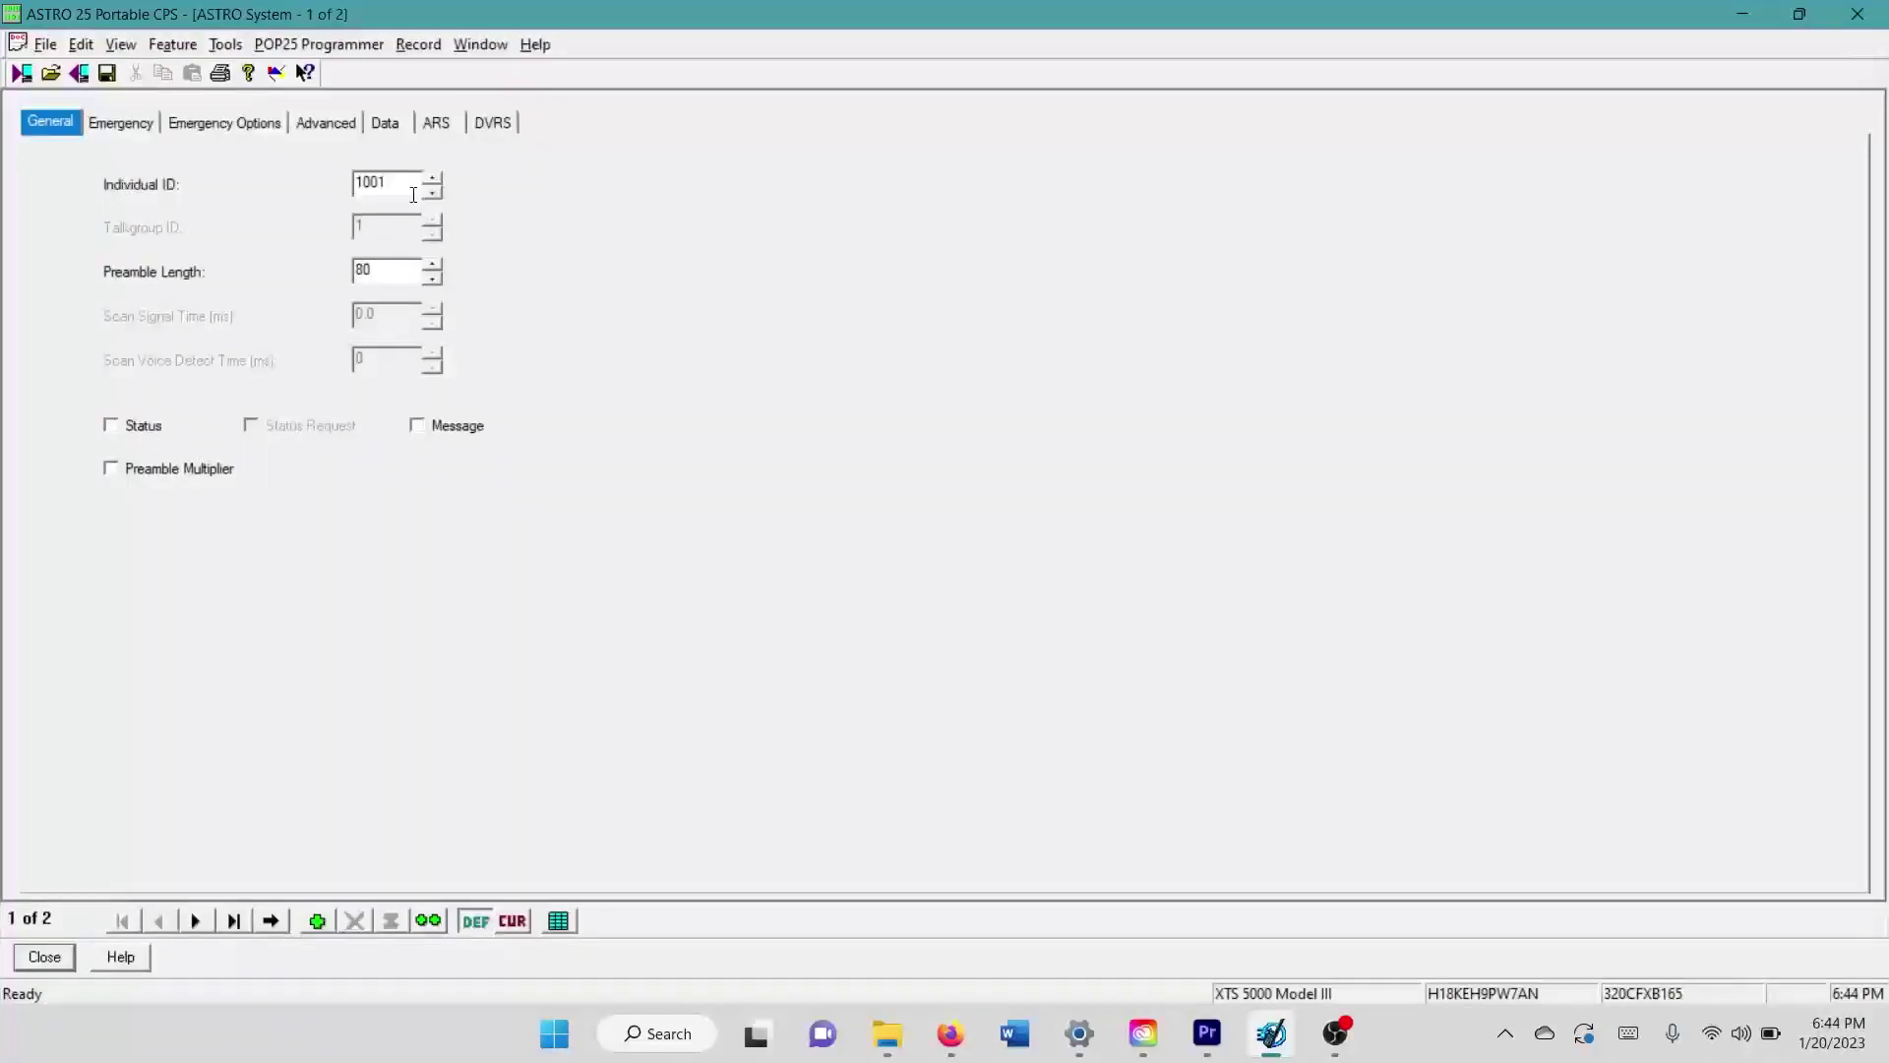
# Review System 1's Emergency, Advanced, Data and ARS tabs, then close it
pyautogui.click(221, 126)
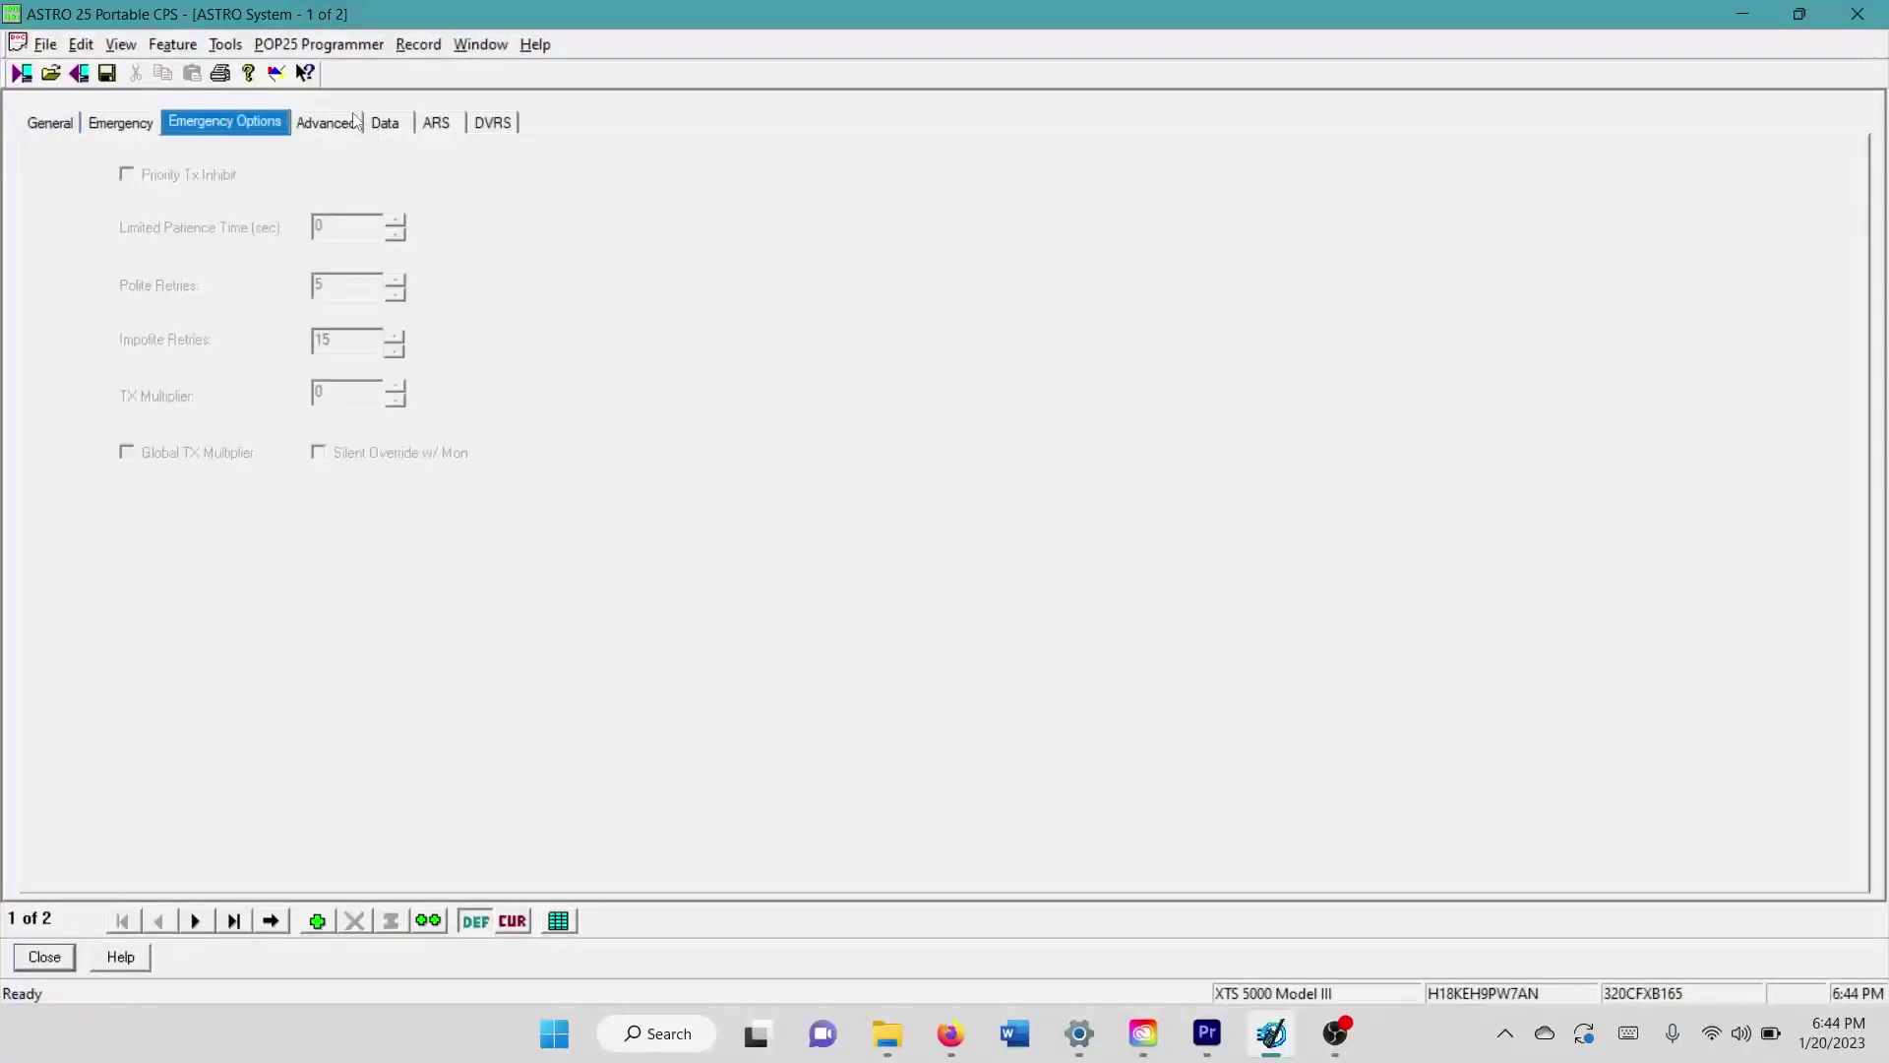
pyautogui.click(356, 120)
pyautogui.click(386, 122)
pyautogui.click(435, 122)
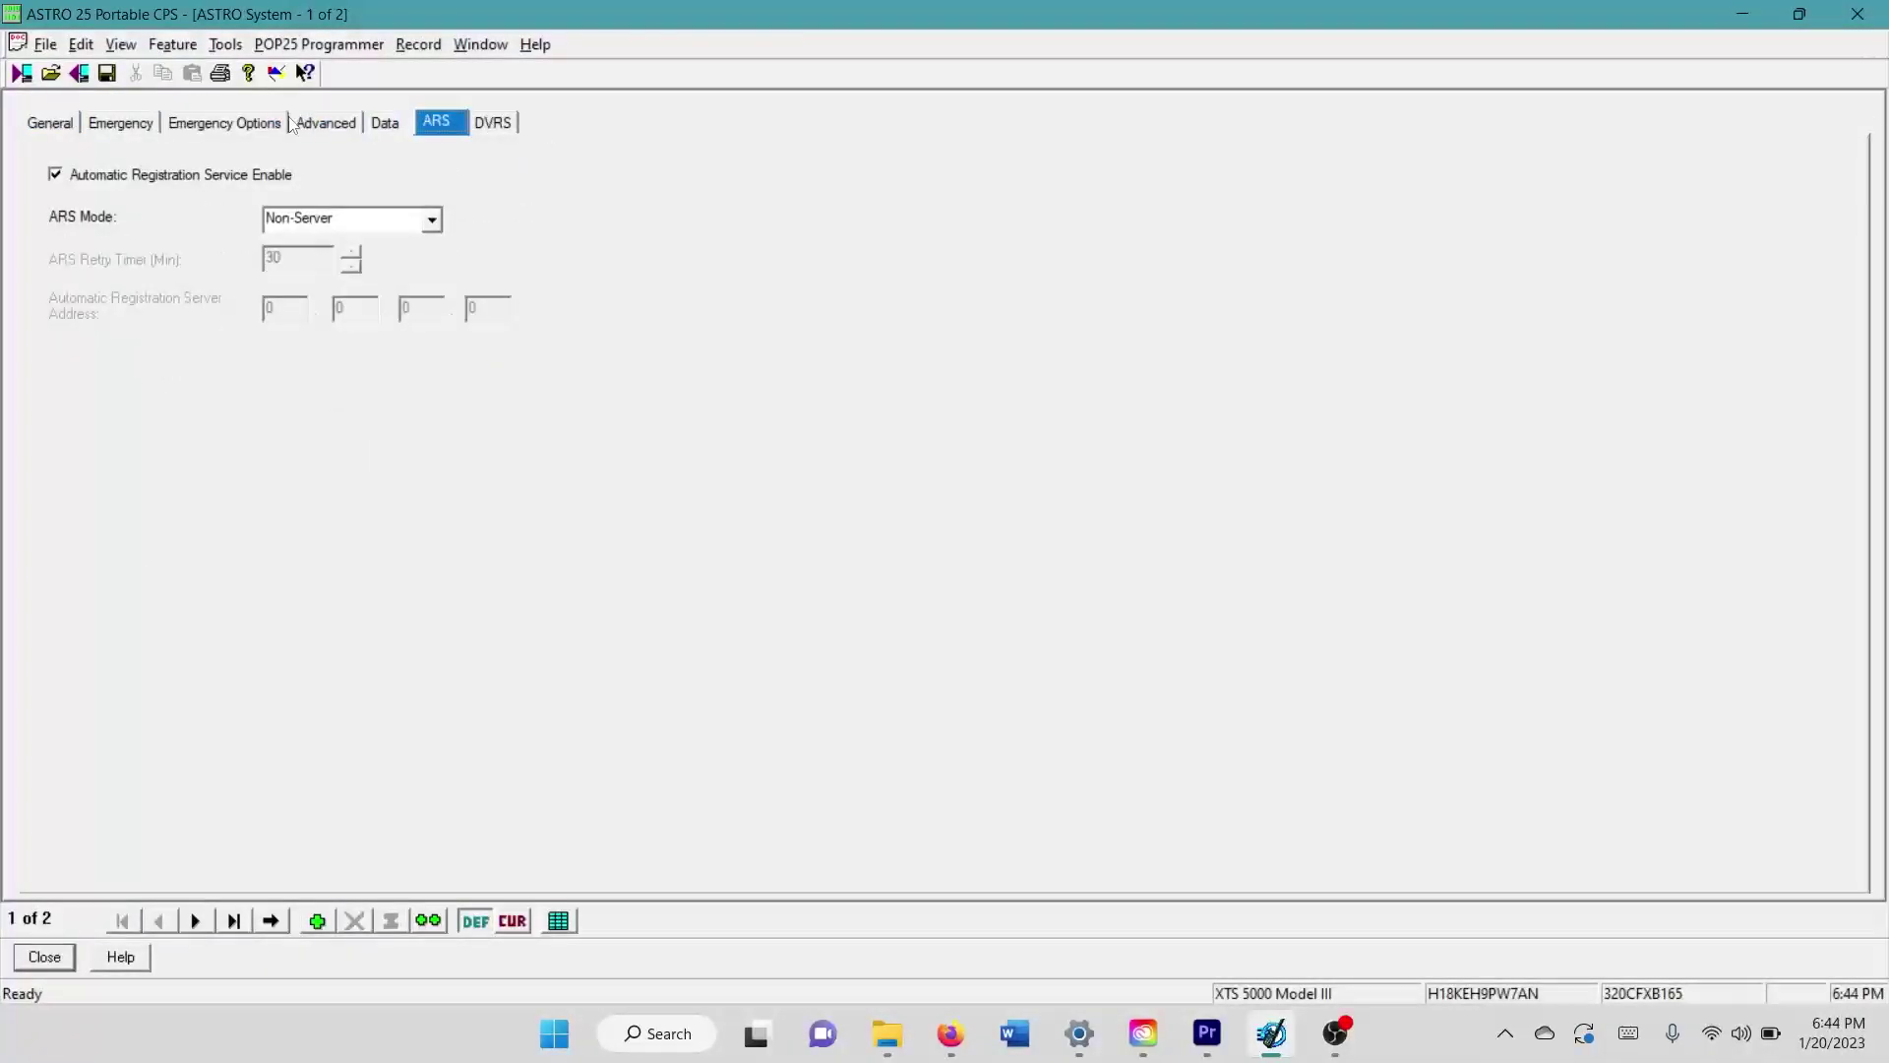
pyautogui.click(45, 126)
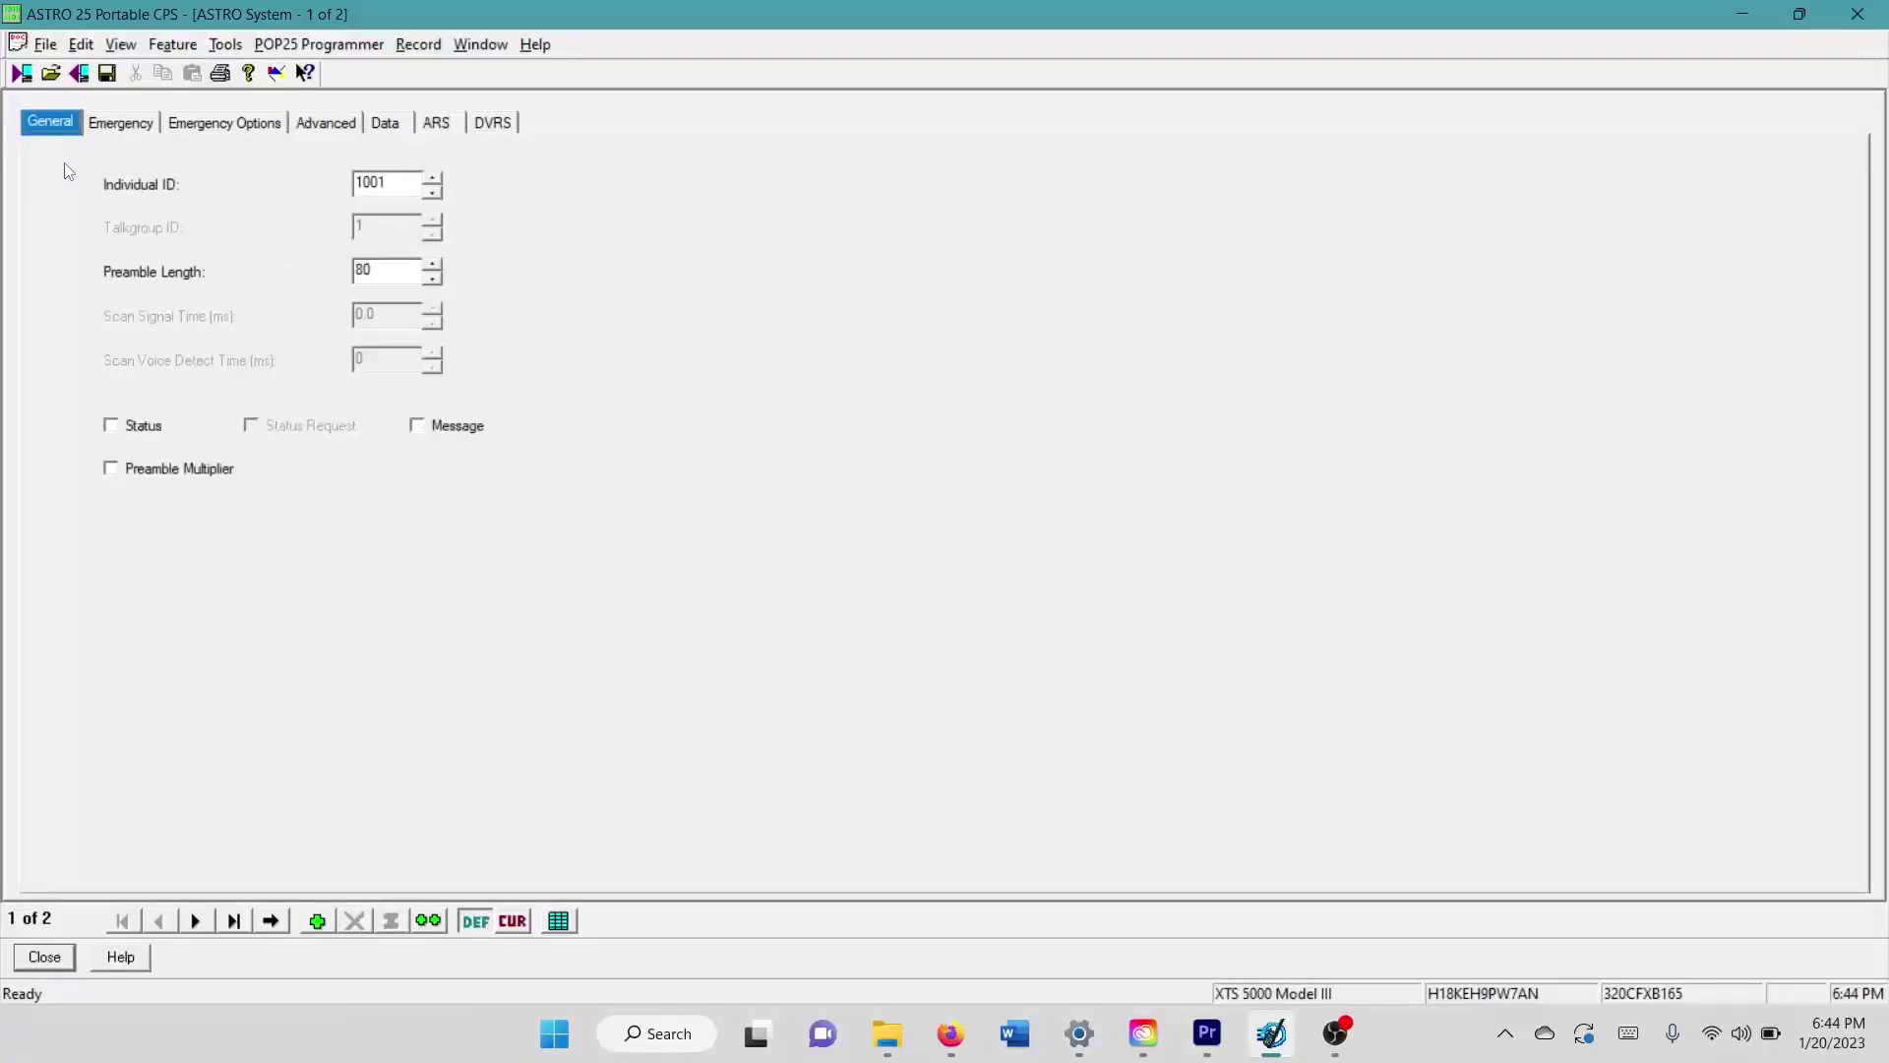
pyautogui.click(49, 957)
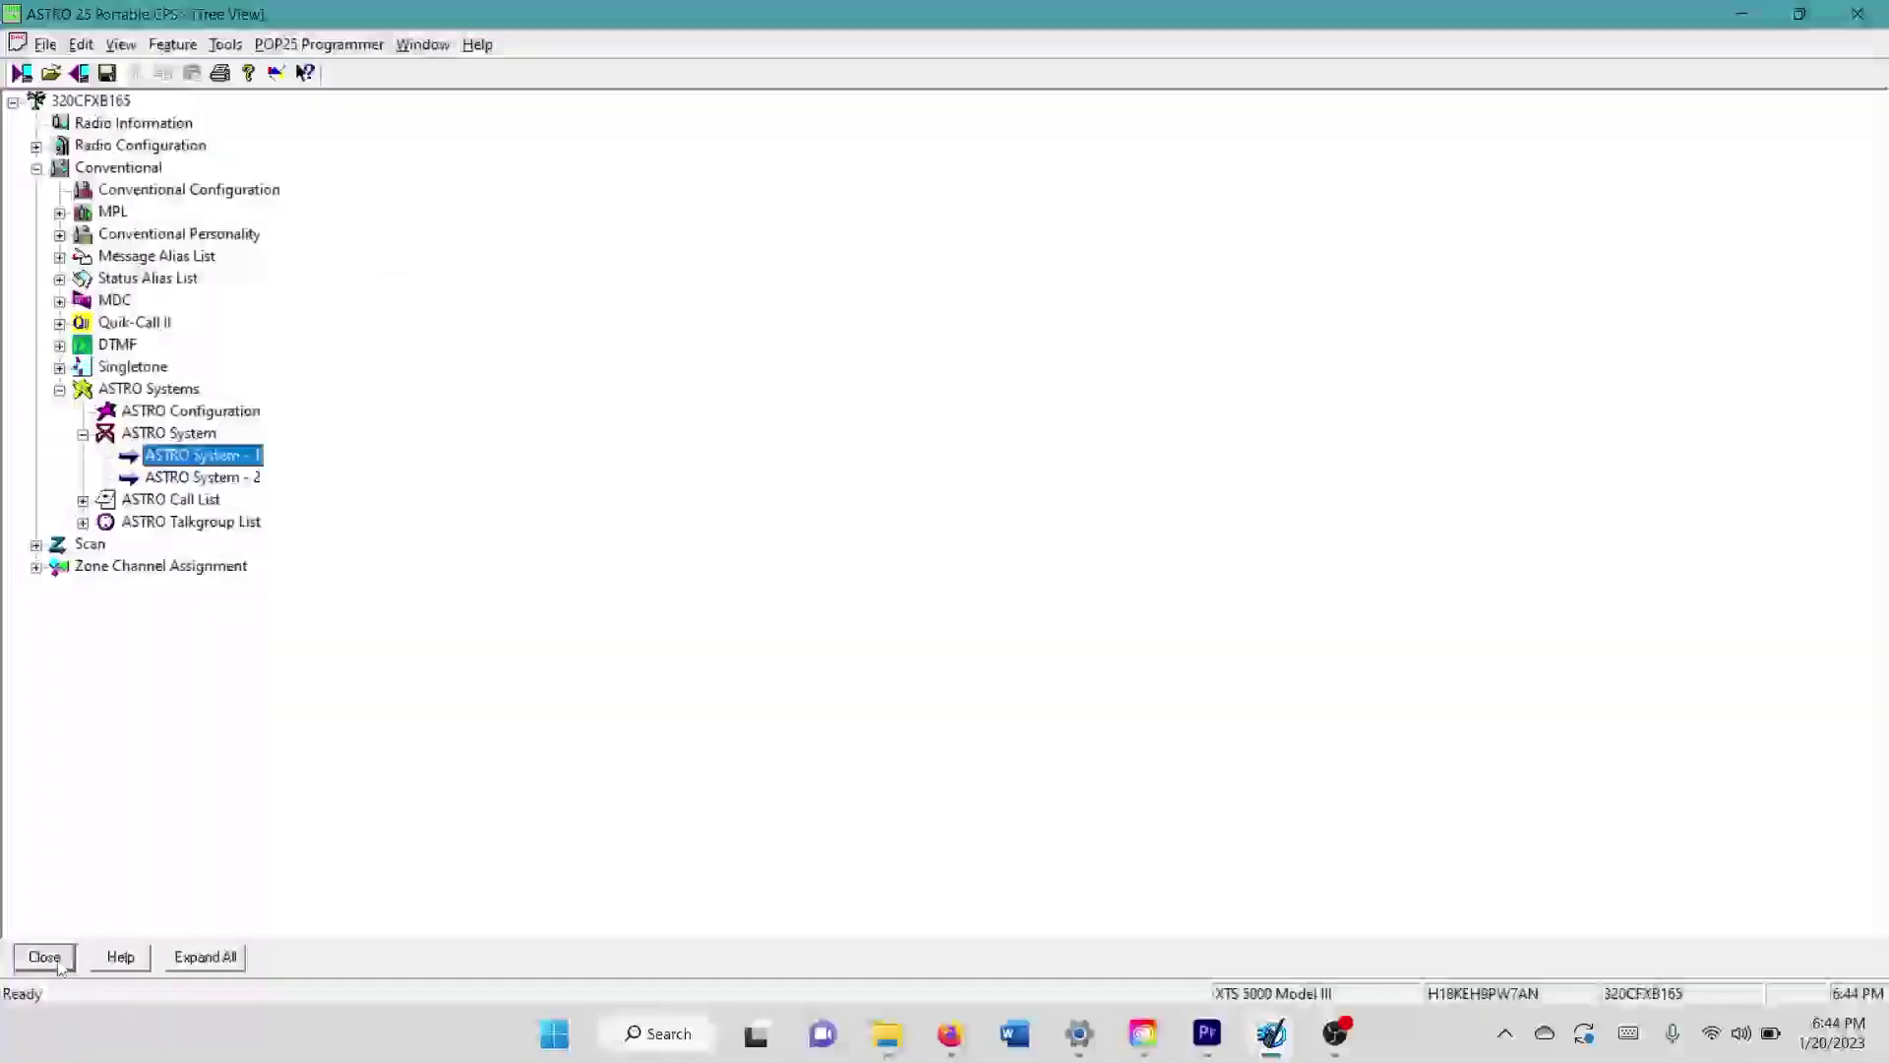
# Open ASTRO System 2 and confirm Packet Data Capable System is on with Direct packet data mode
pyautogui.doubleClick(207, 478)
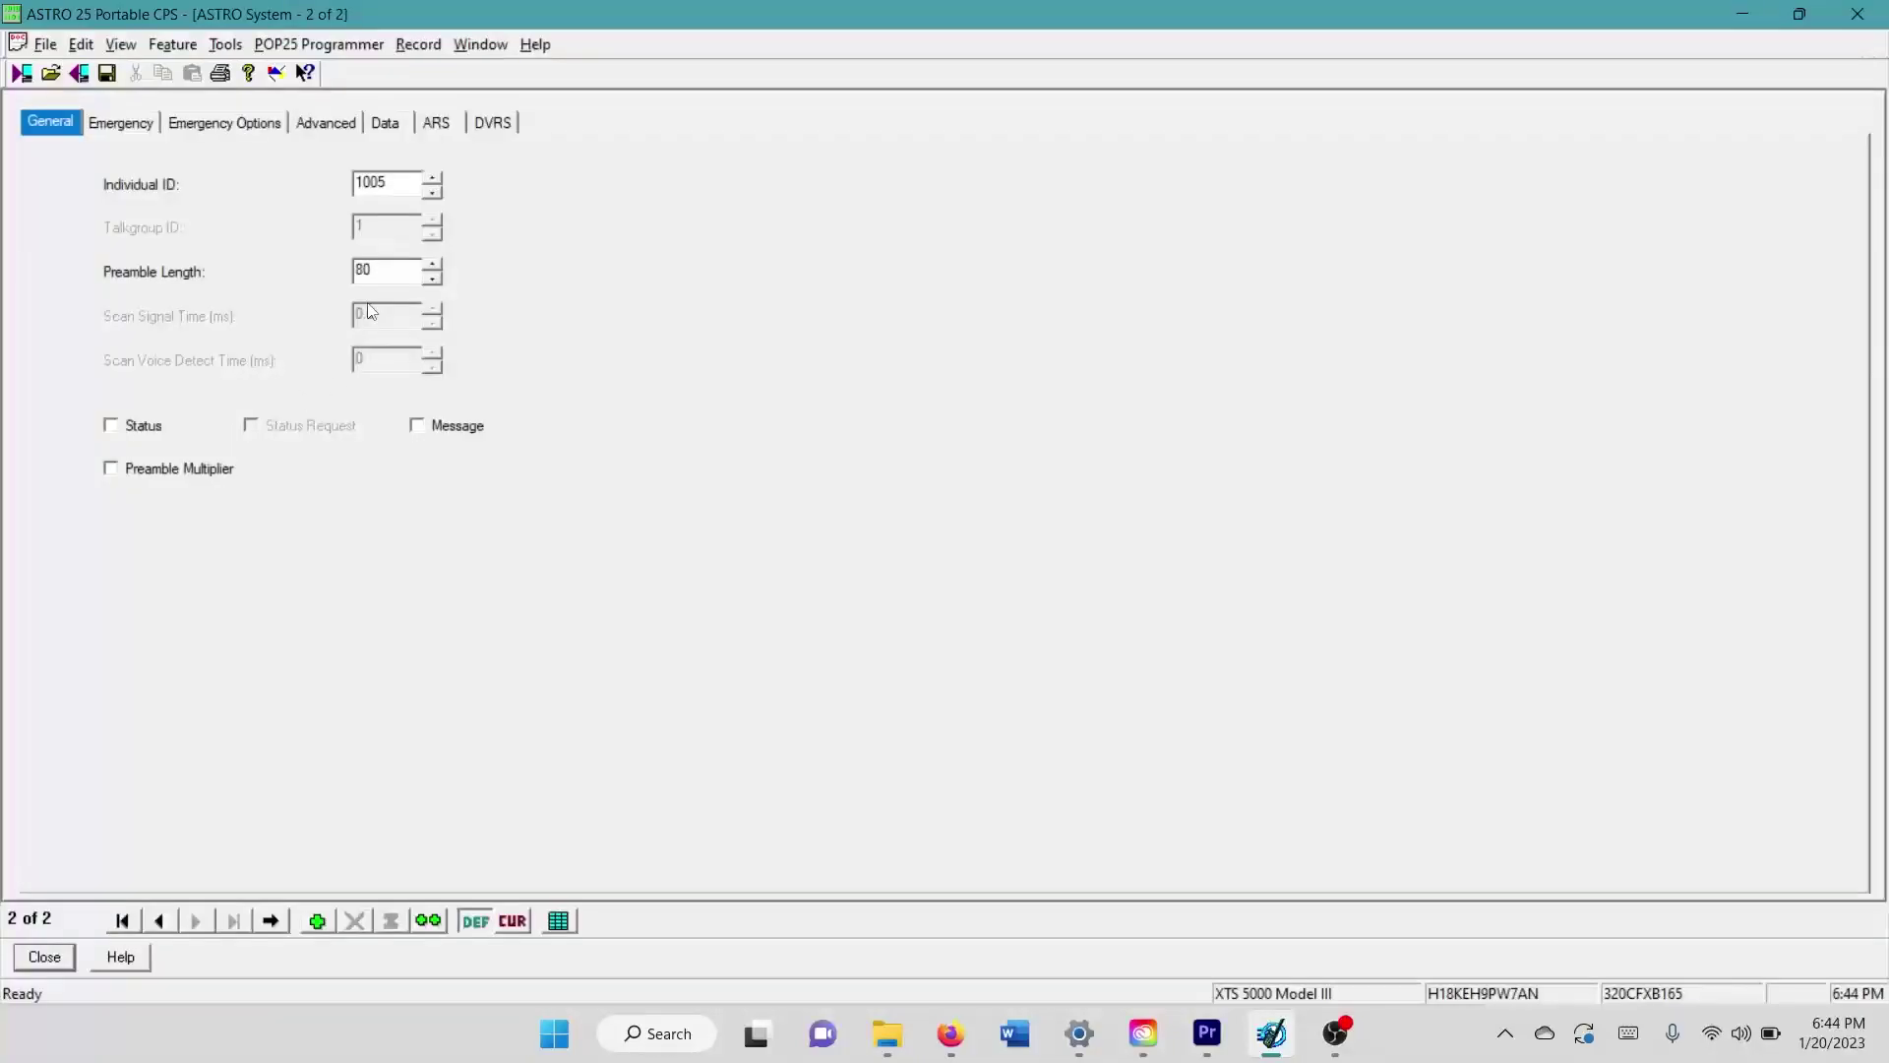
pyautogui.click(312, 125)
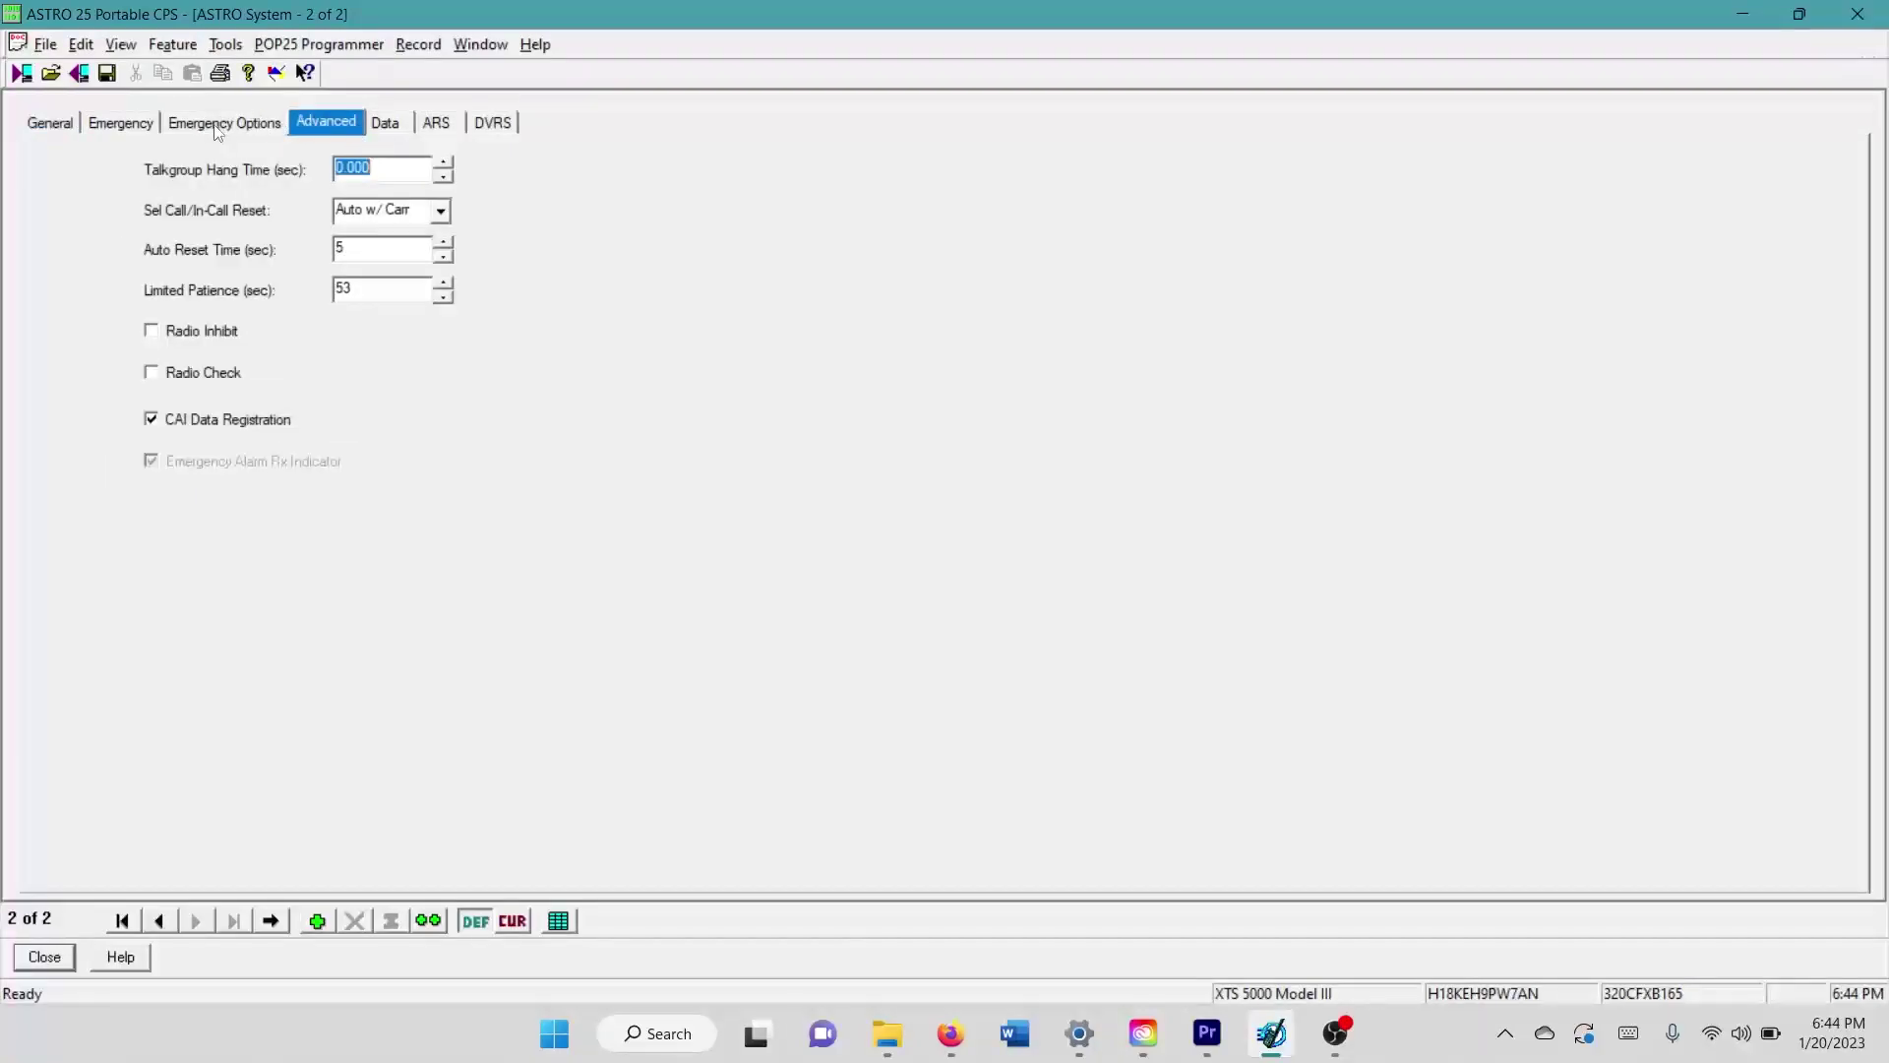
pyautogui.click(386, 128)
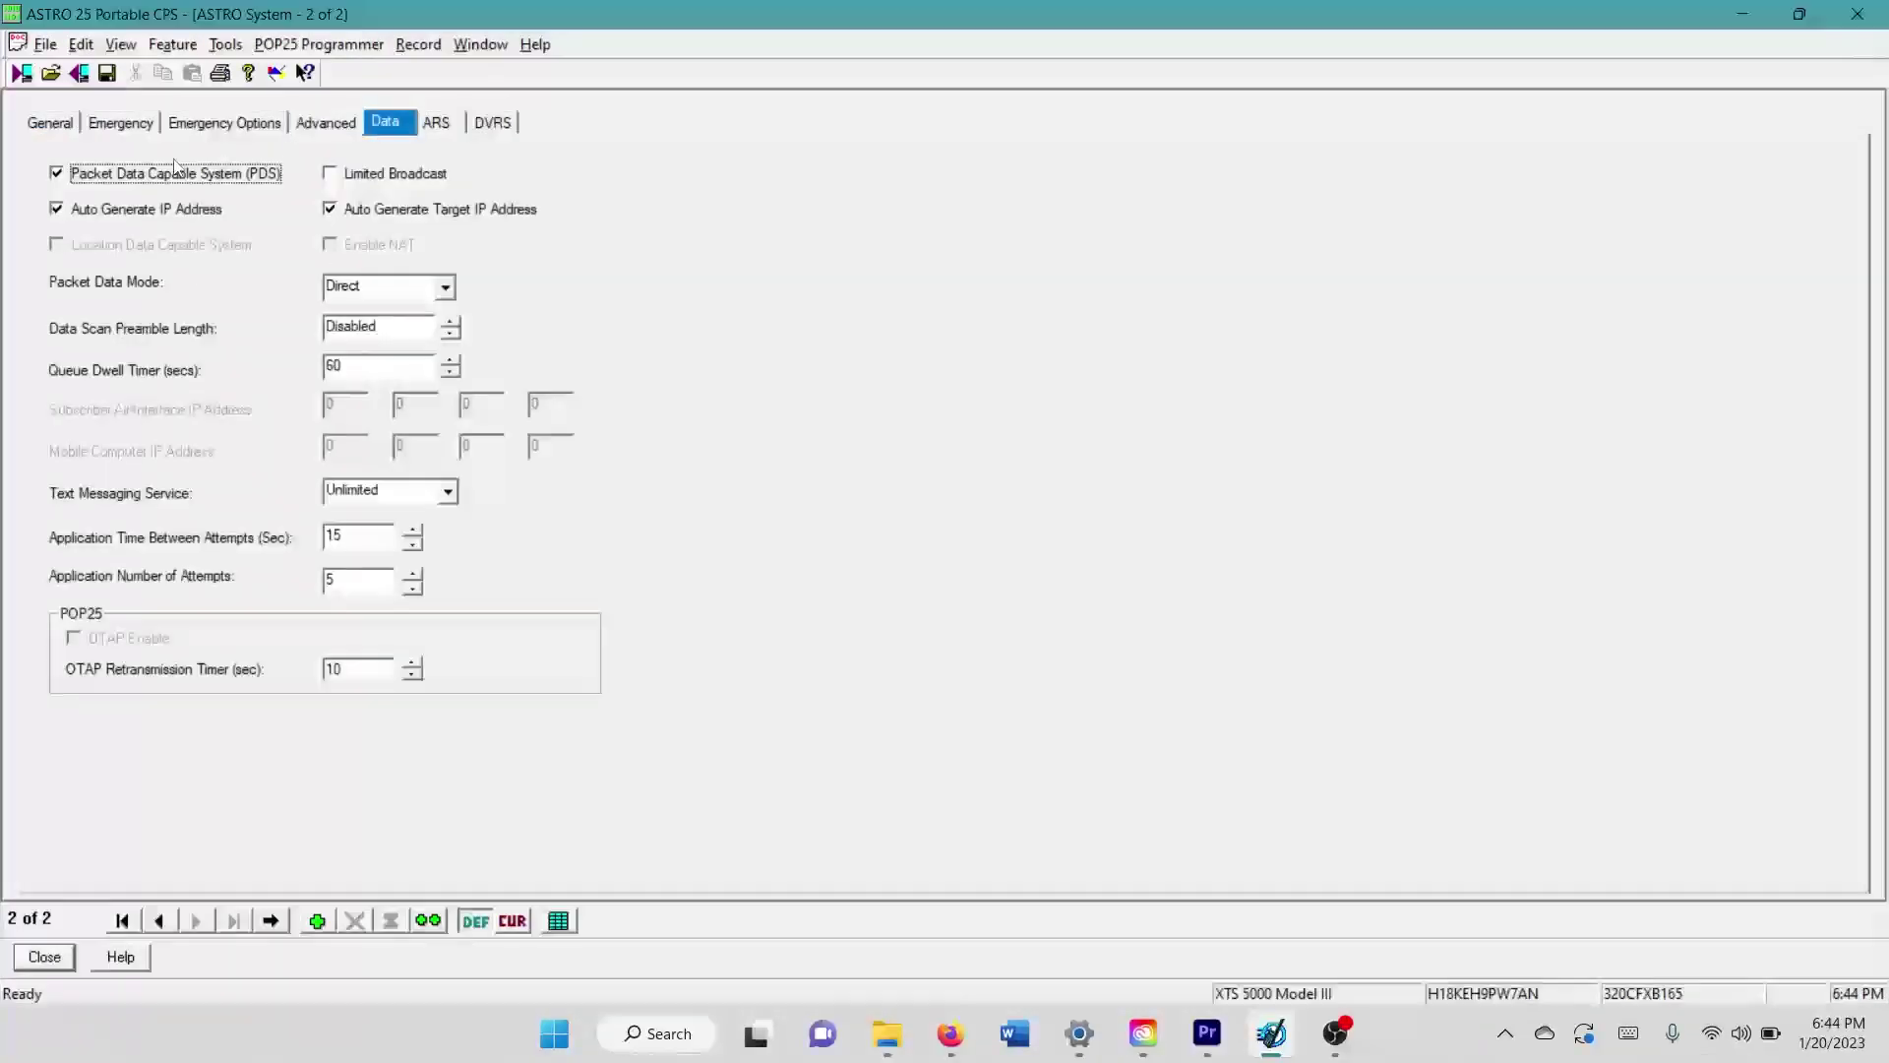
pyautogui.click(57, 173)
pyautogui.click(57, 173)
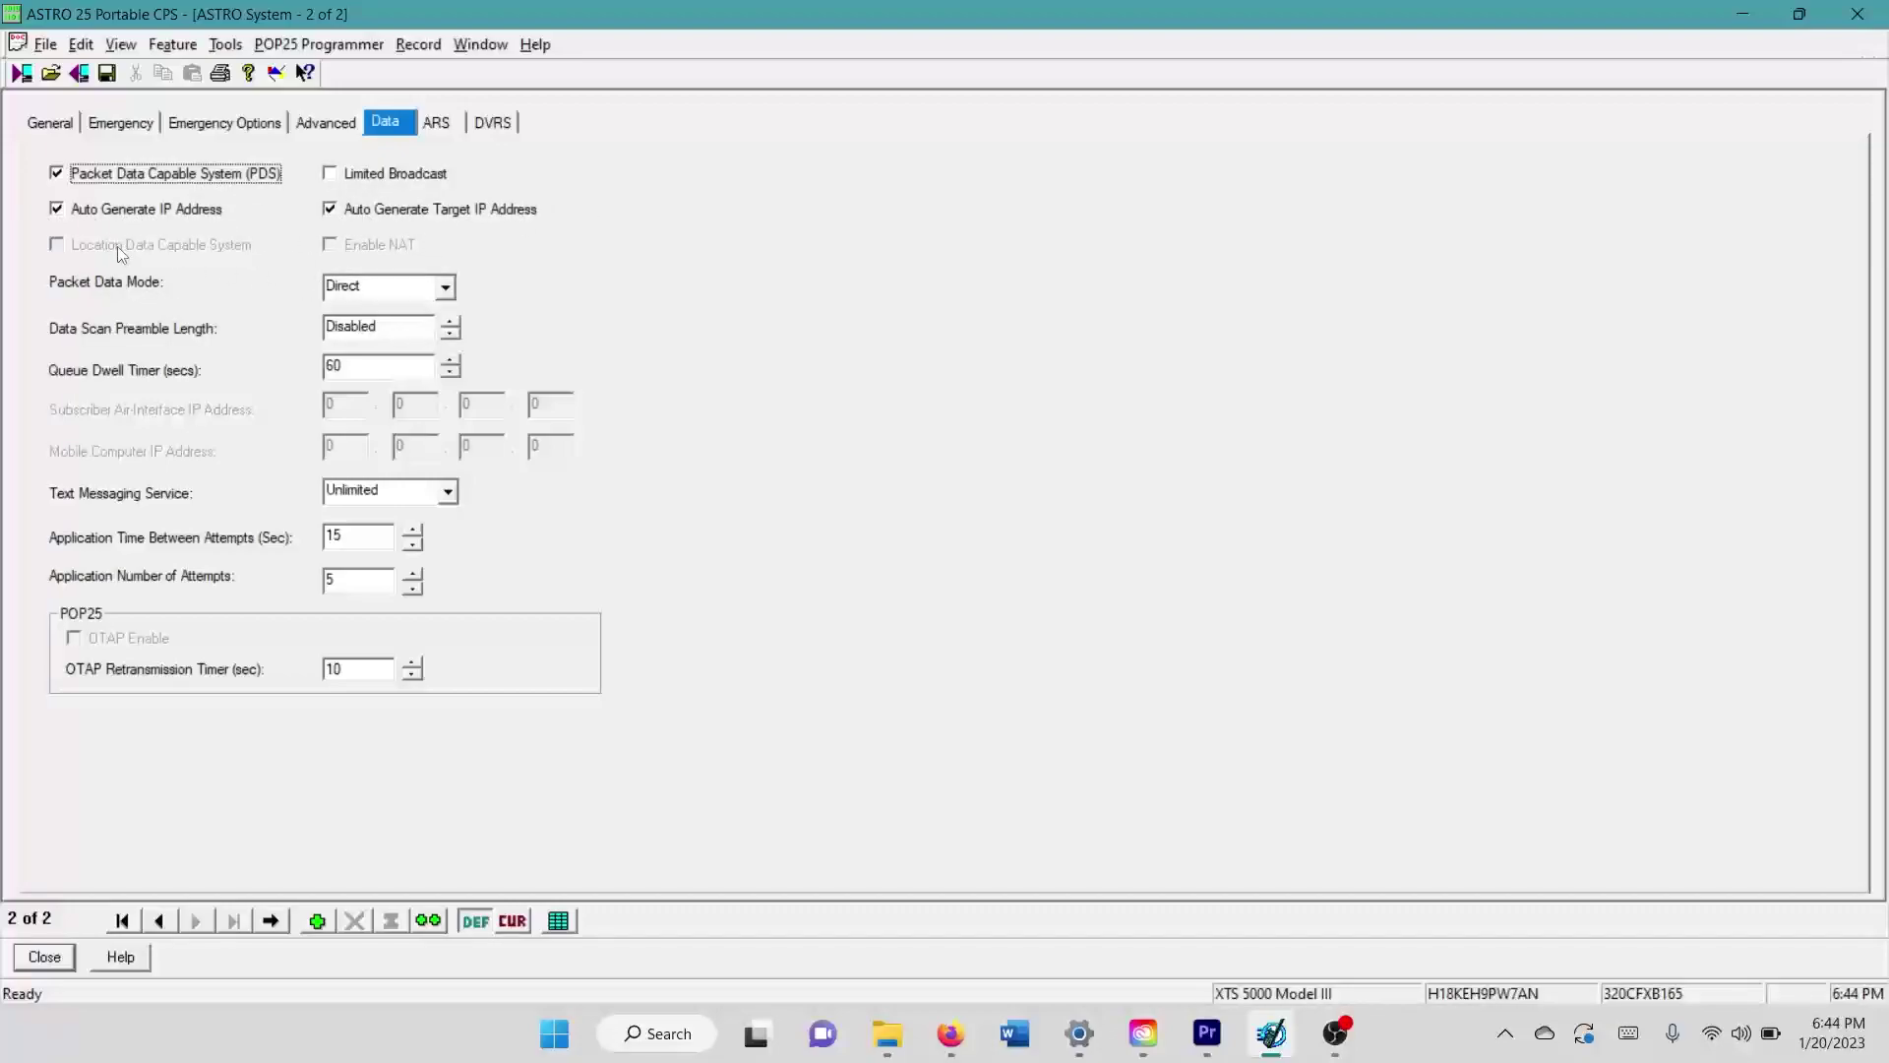
pyautogui.click(356, 287)
pyautogui.click(356, 354)
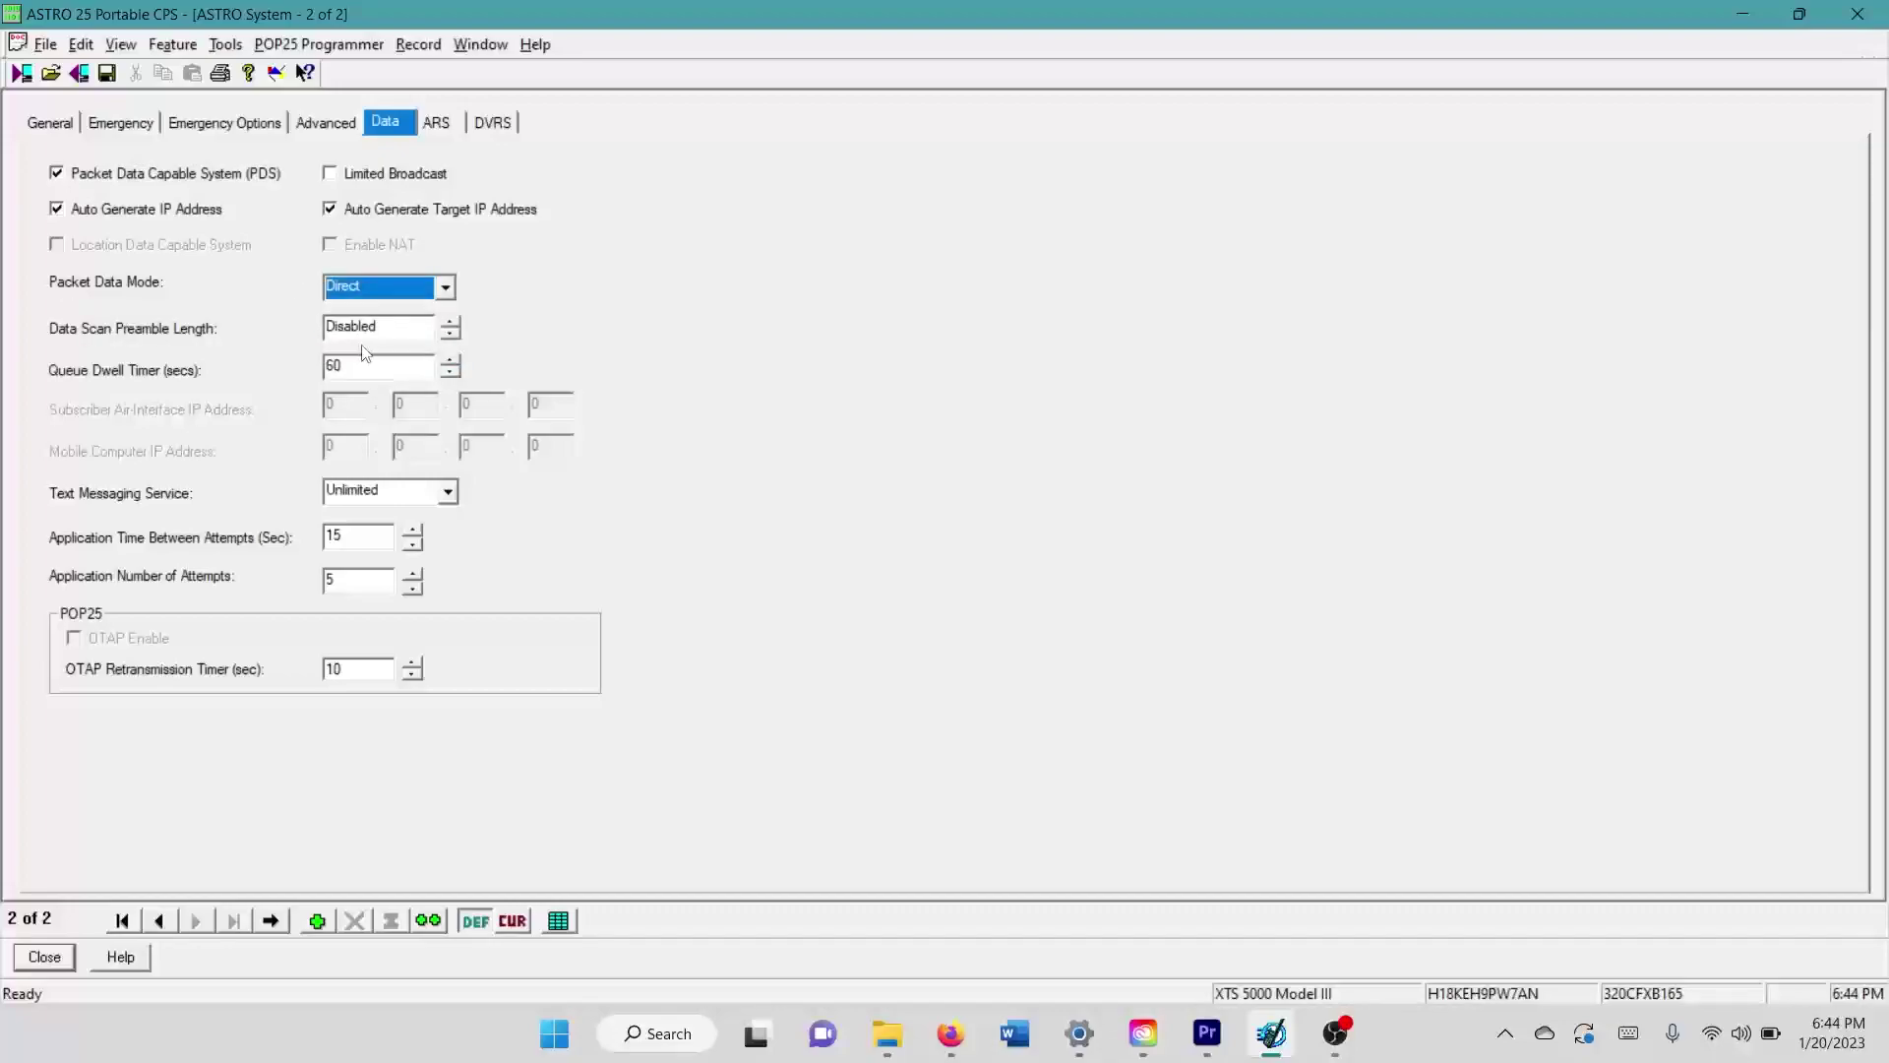
# Set Text Messaging Service to Unlimited after briefly trying List Only
pyautogui.click(364, 492)
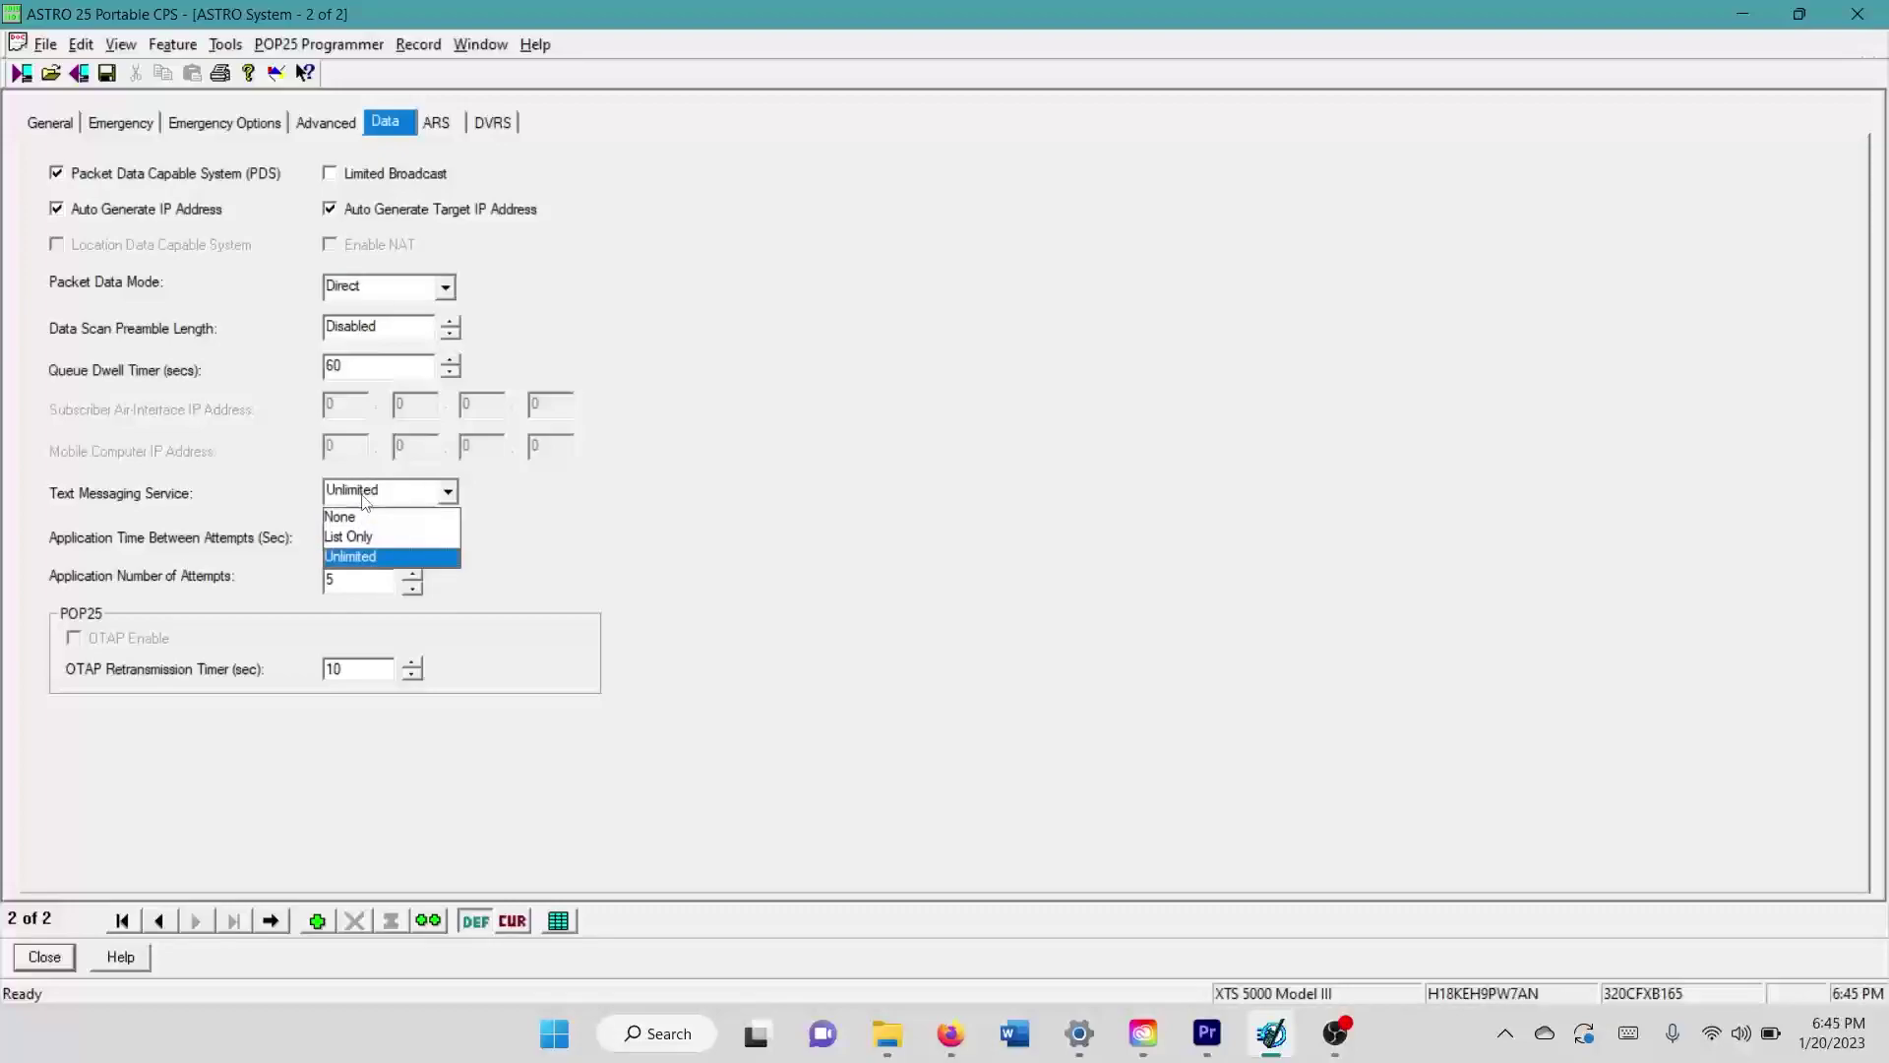
pyautogui.click(360, 552)
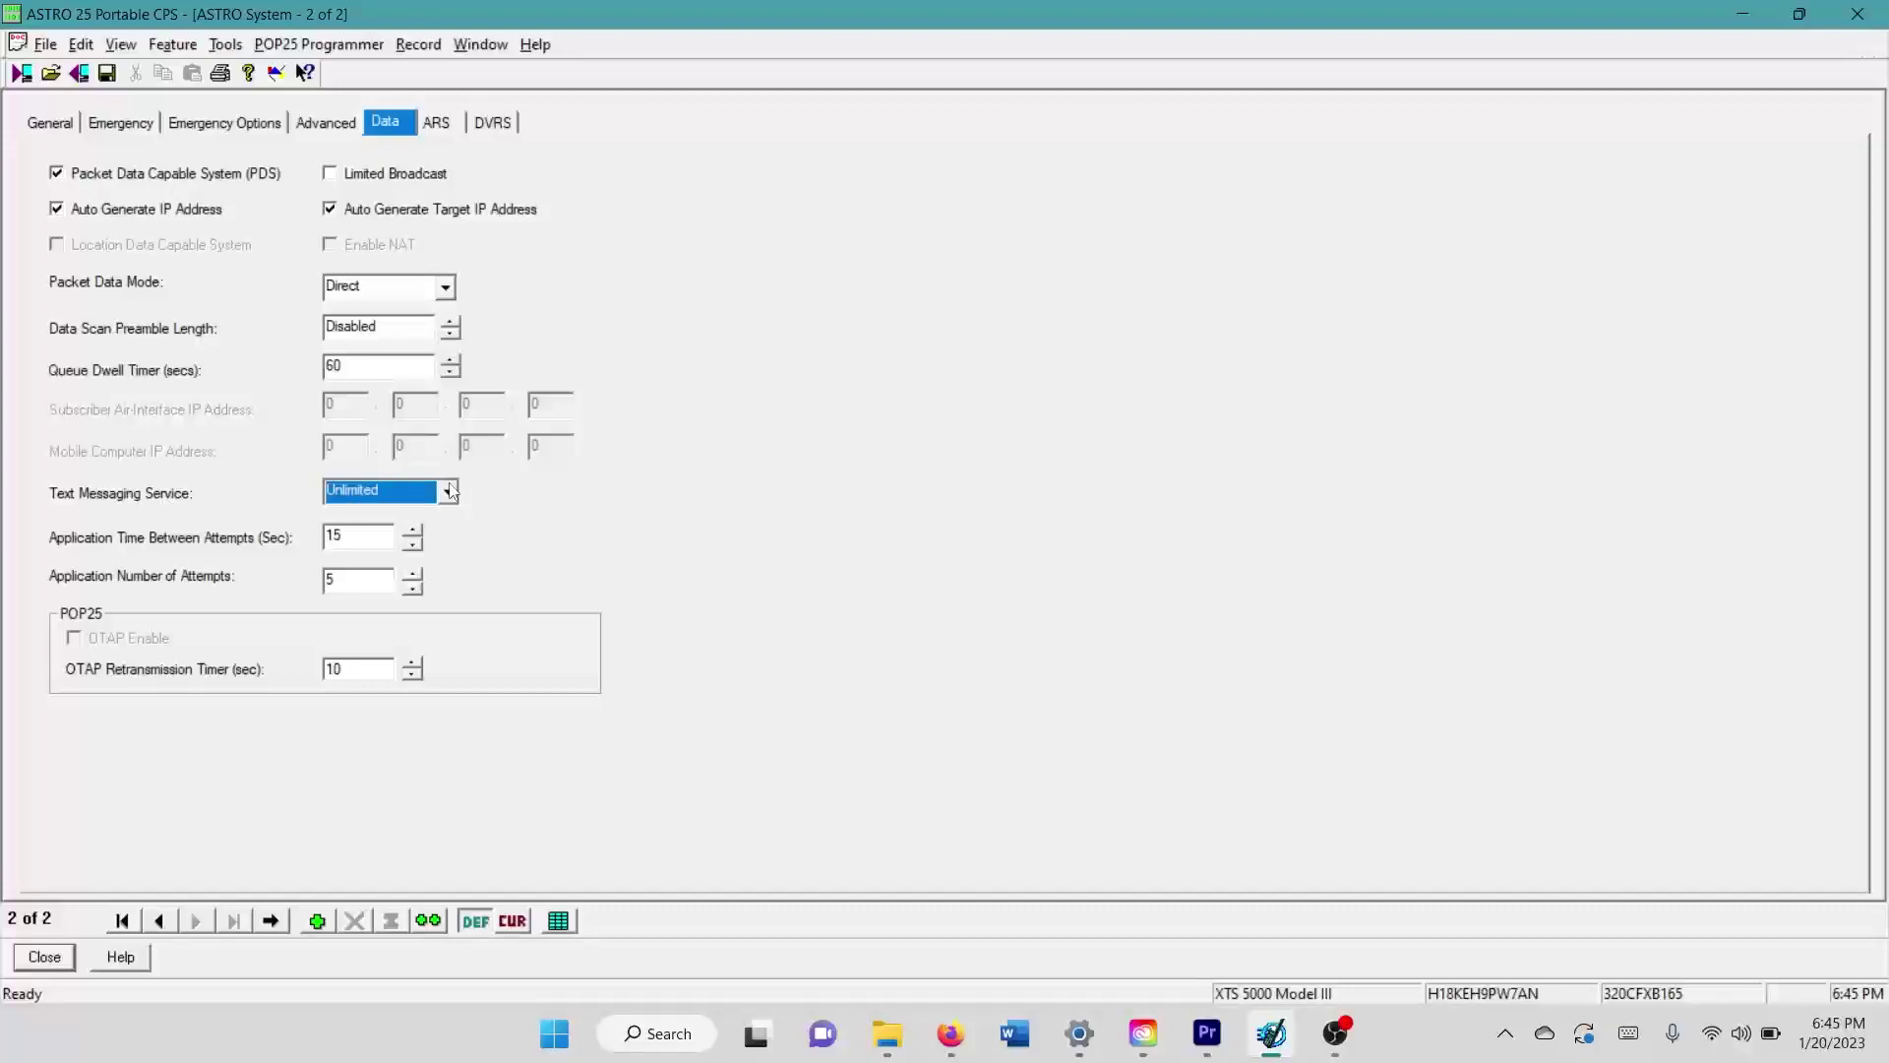
pyautogui.click(369, 494)
pyautogui.click(357, 544)
pyautogui.click(339, 492)
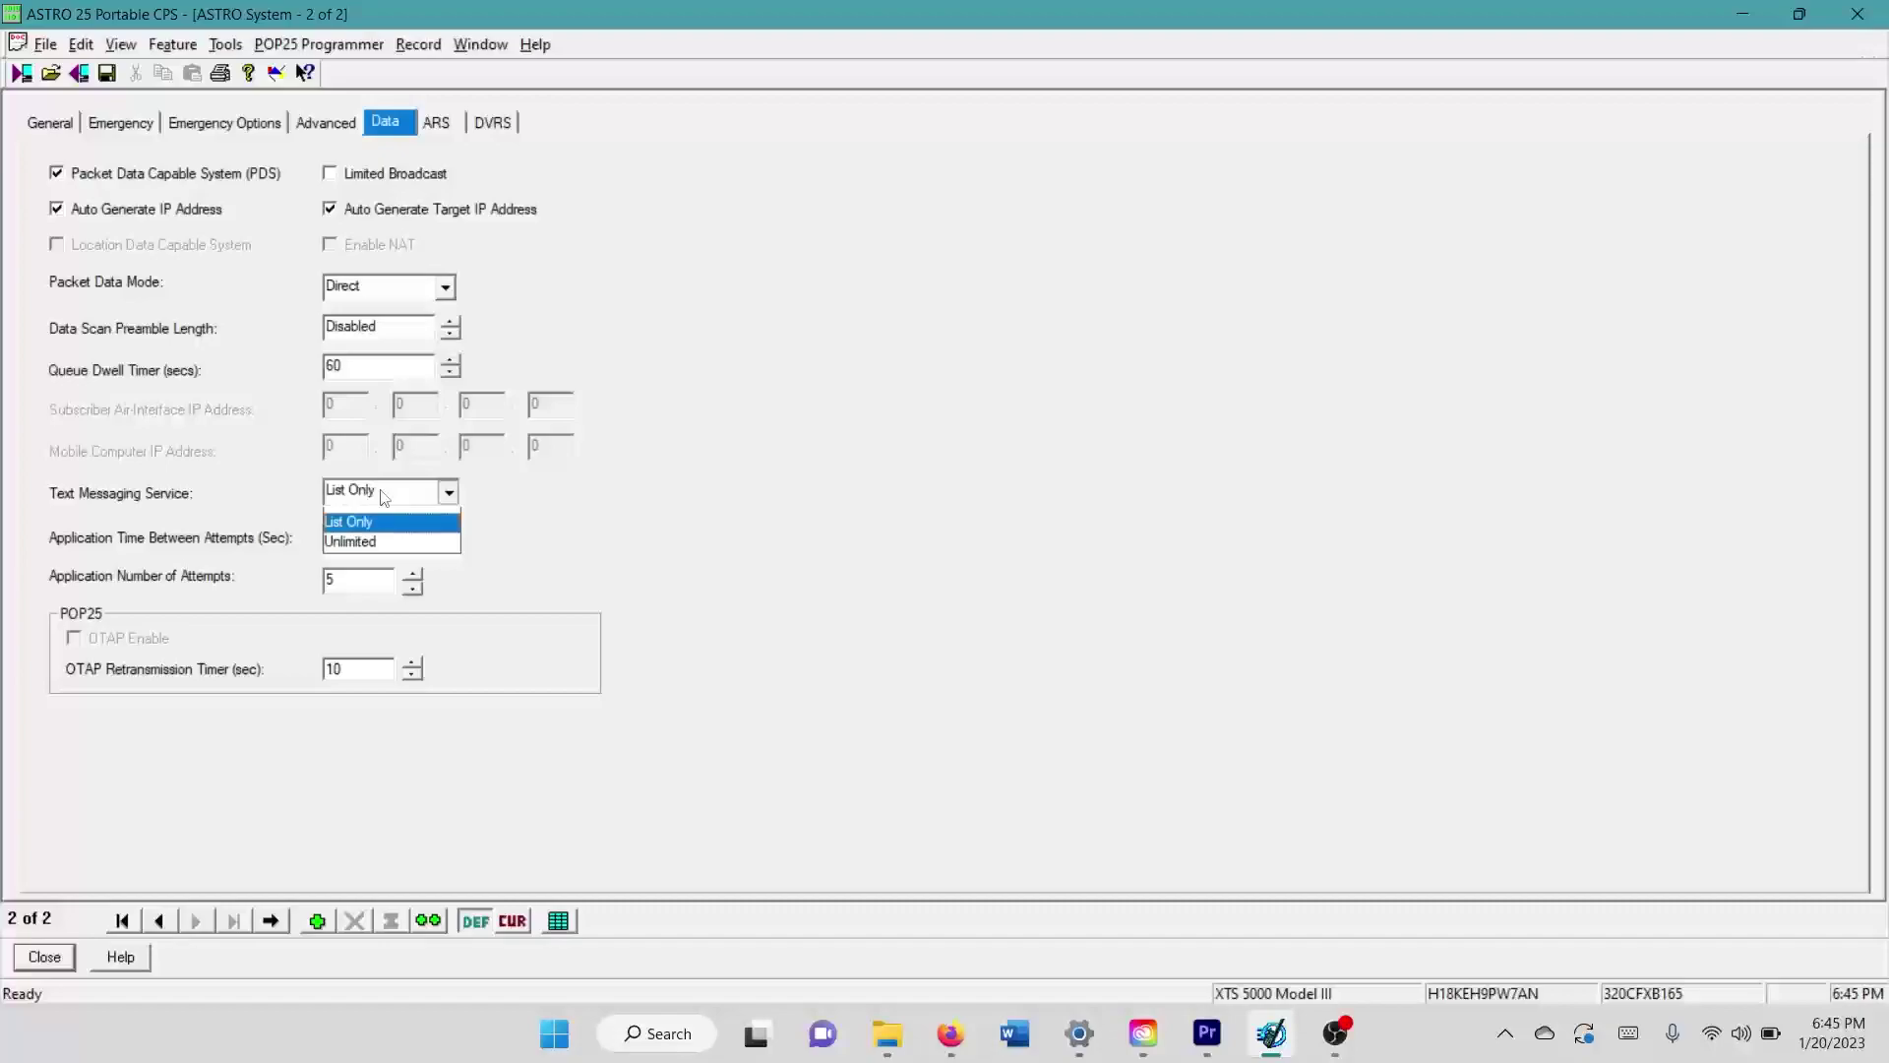
pyautogui.click(364, 549)
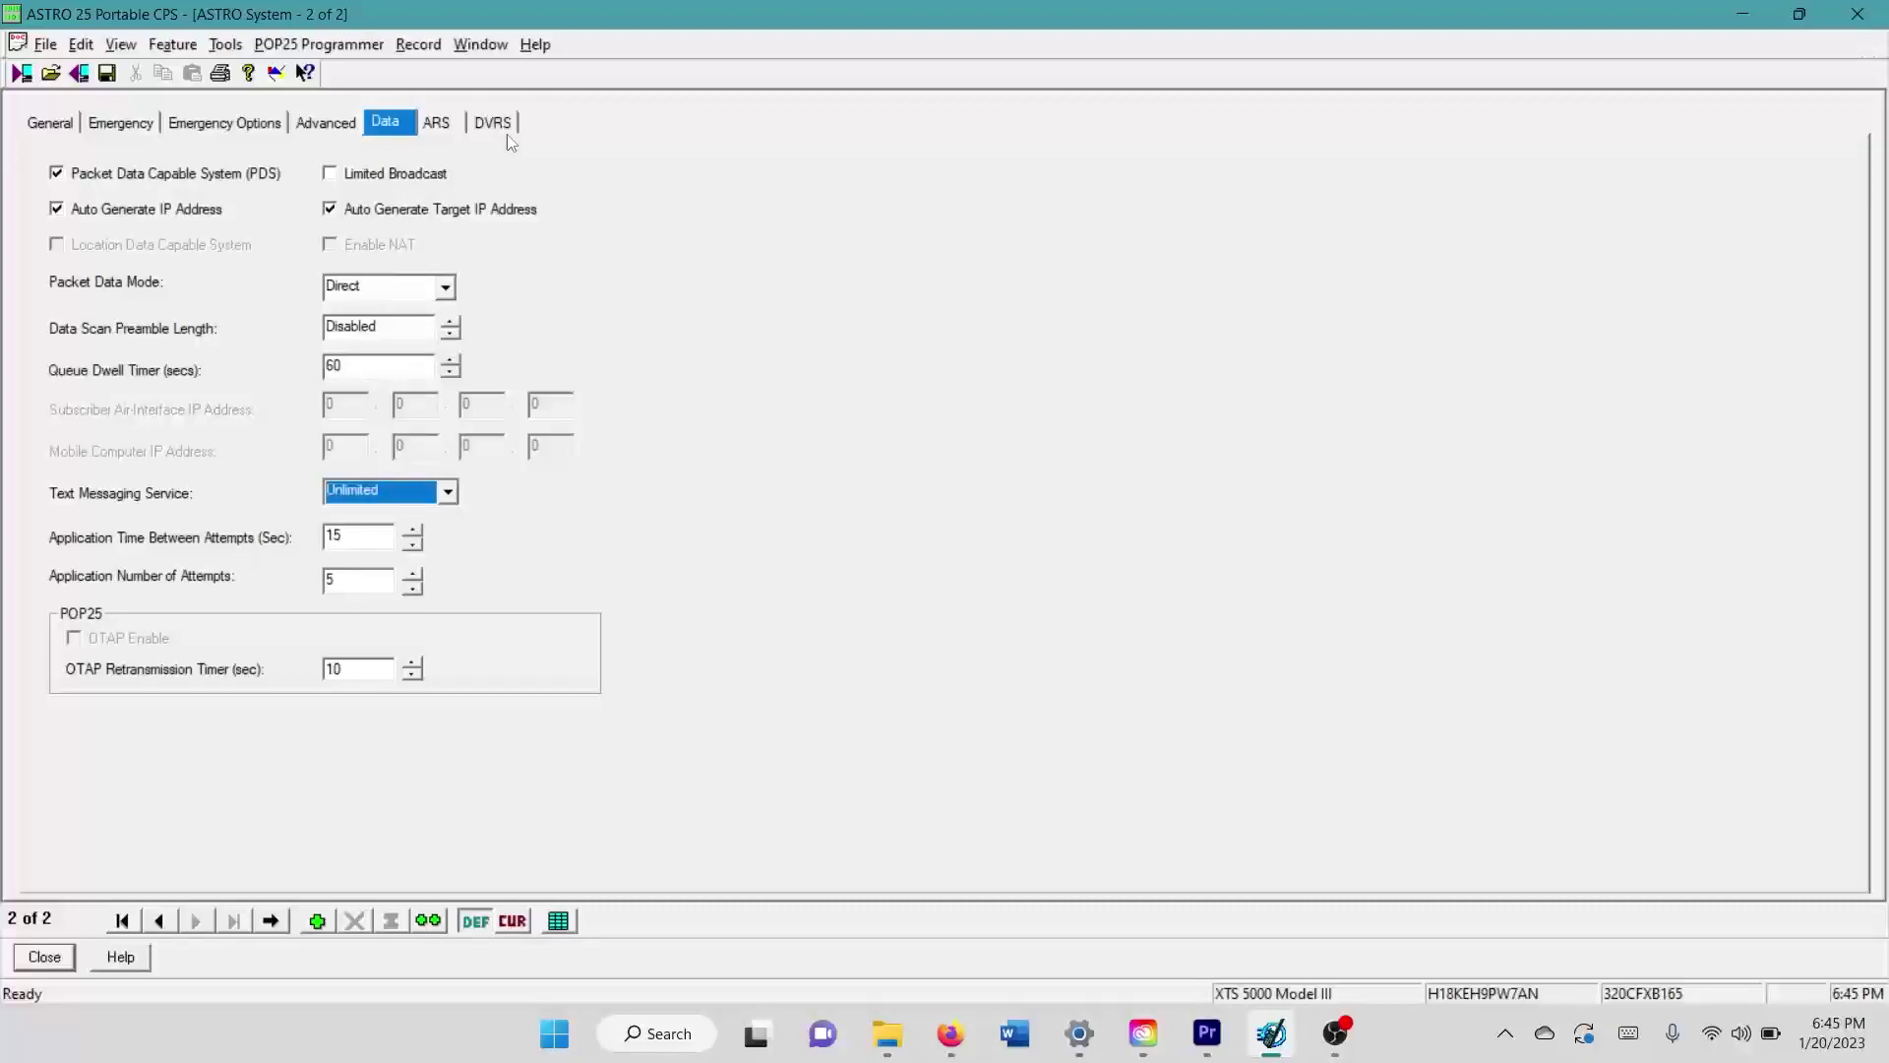
# Keep the ARS mode set to Non-Server on the ARS tab
pyautogui.click(439, 125)
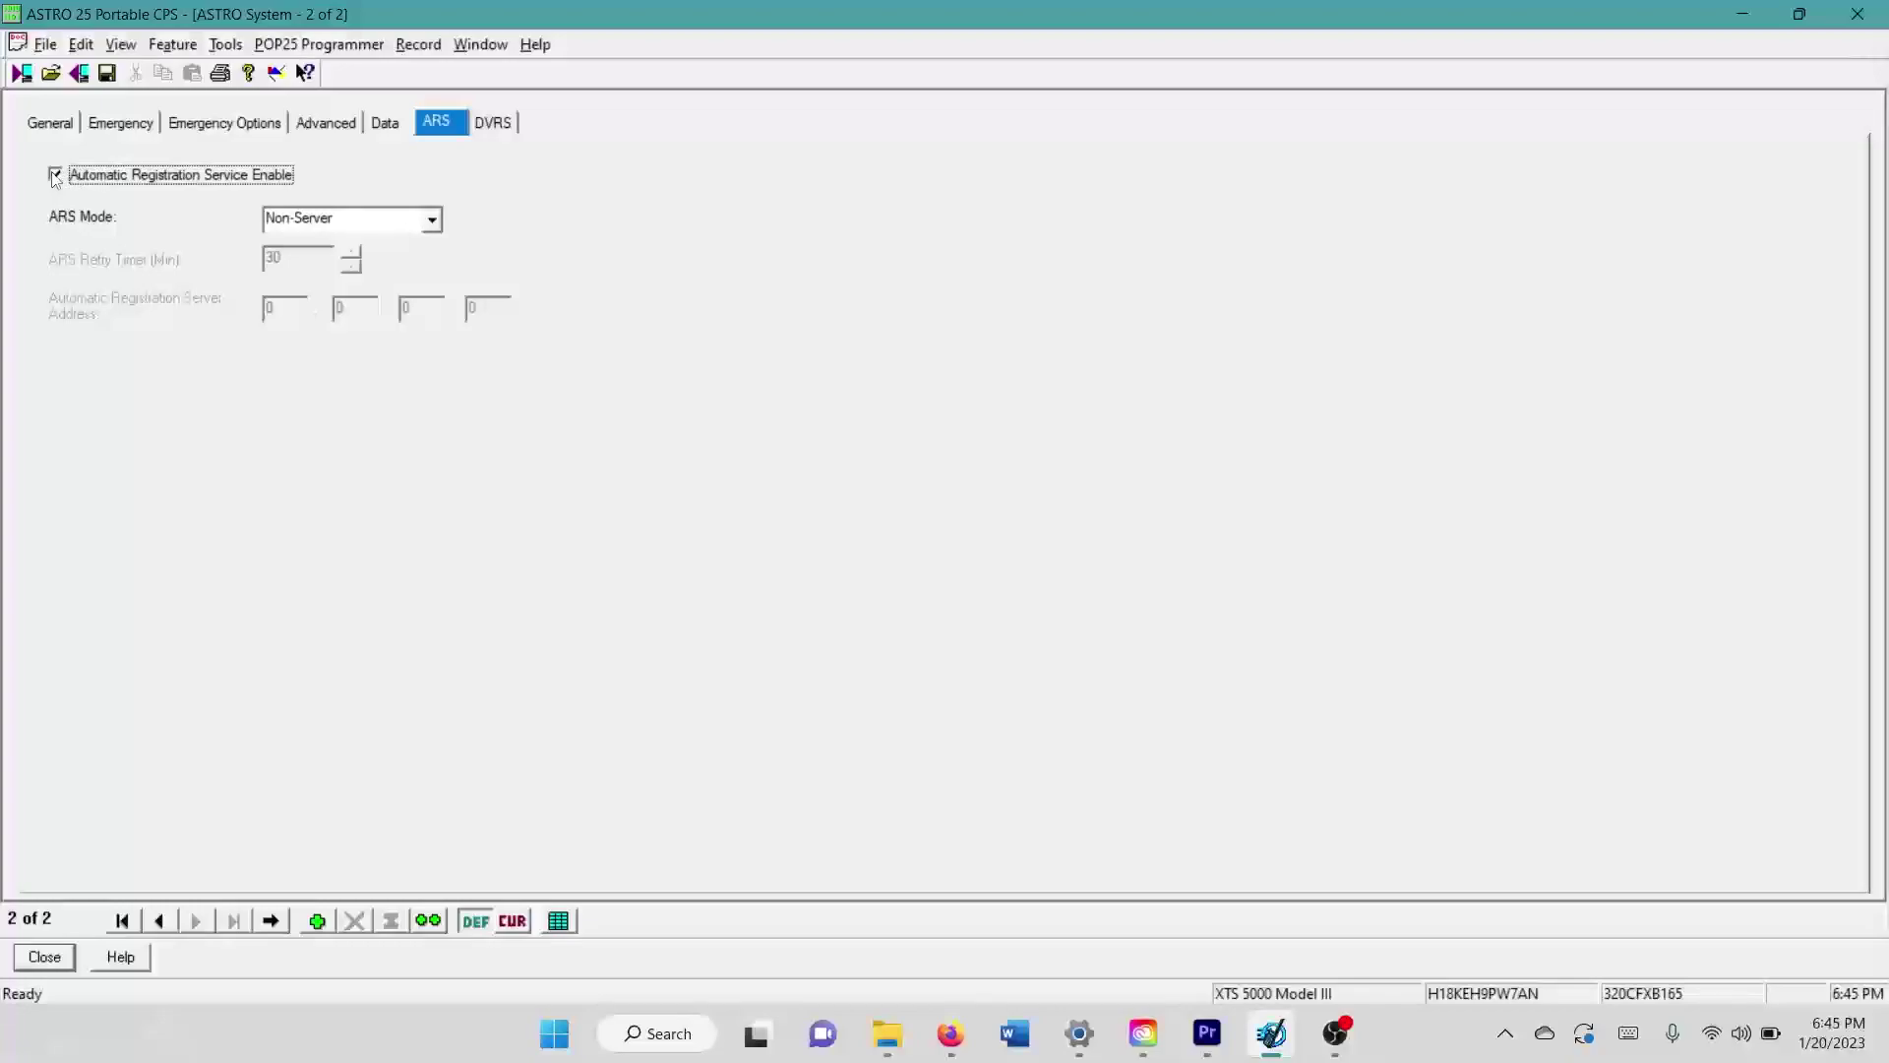
pyautogui.click(313, 219)
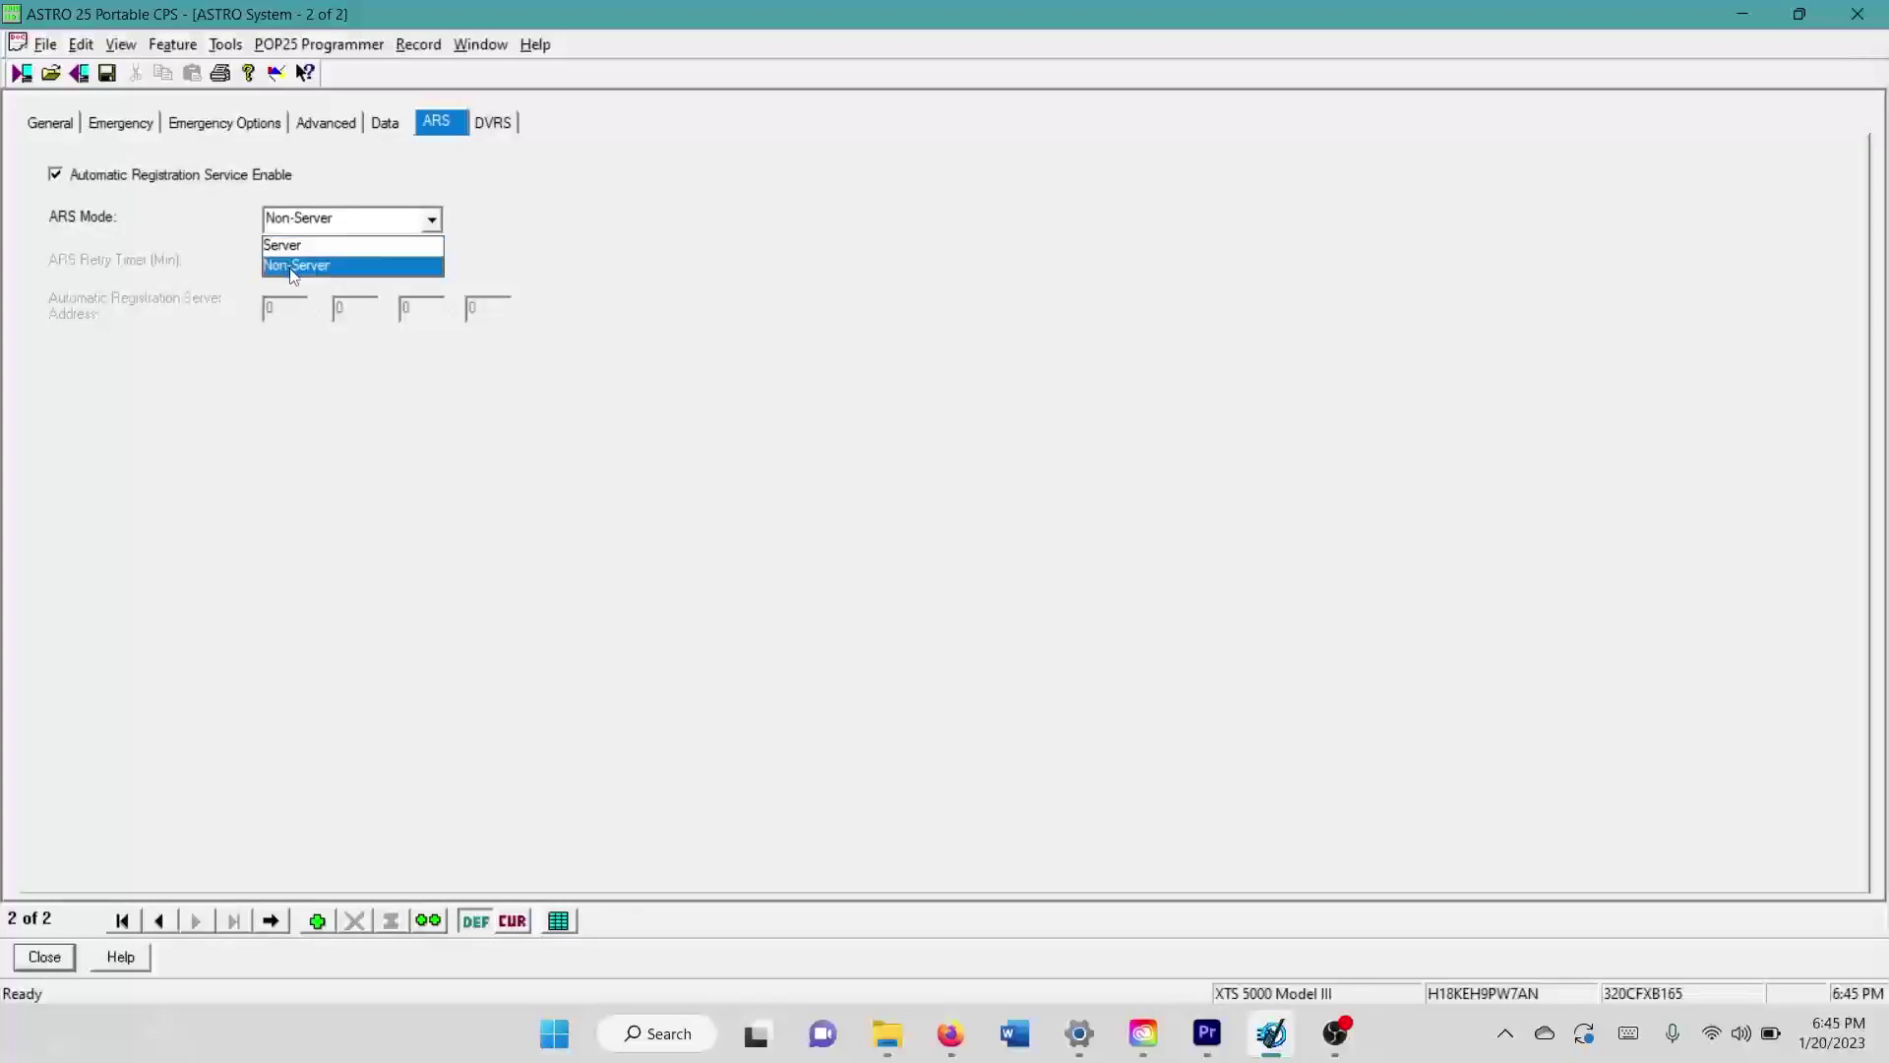
pyautogui.click(295, 267)
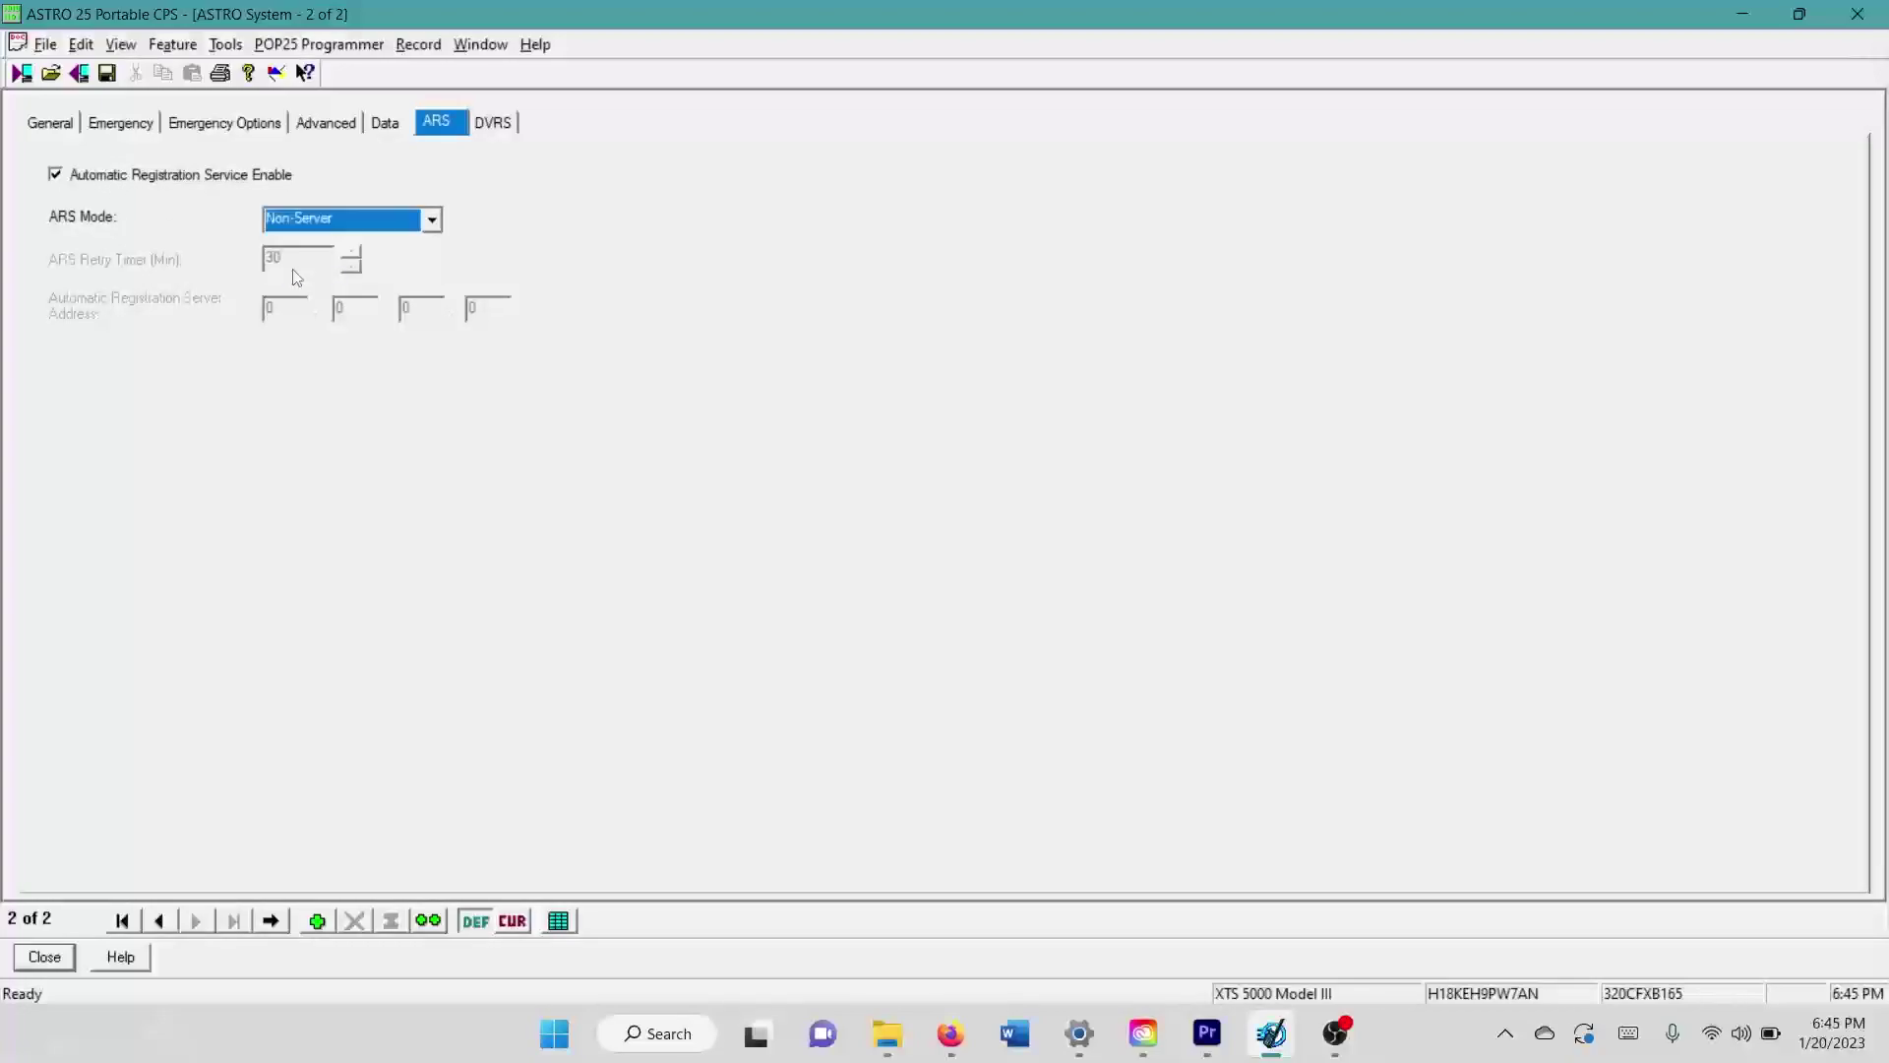
# Close ASTRO System 2, collapse ASTRO Systems, and open Conventional Personality - 33
pyautogui.click(39, 958)
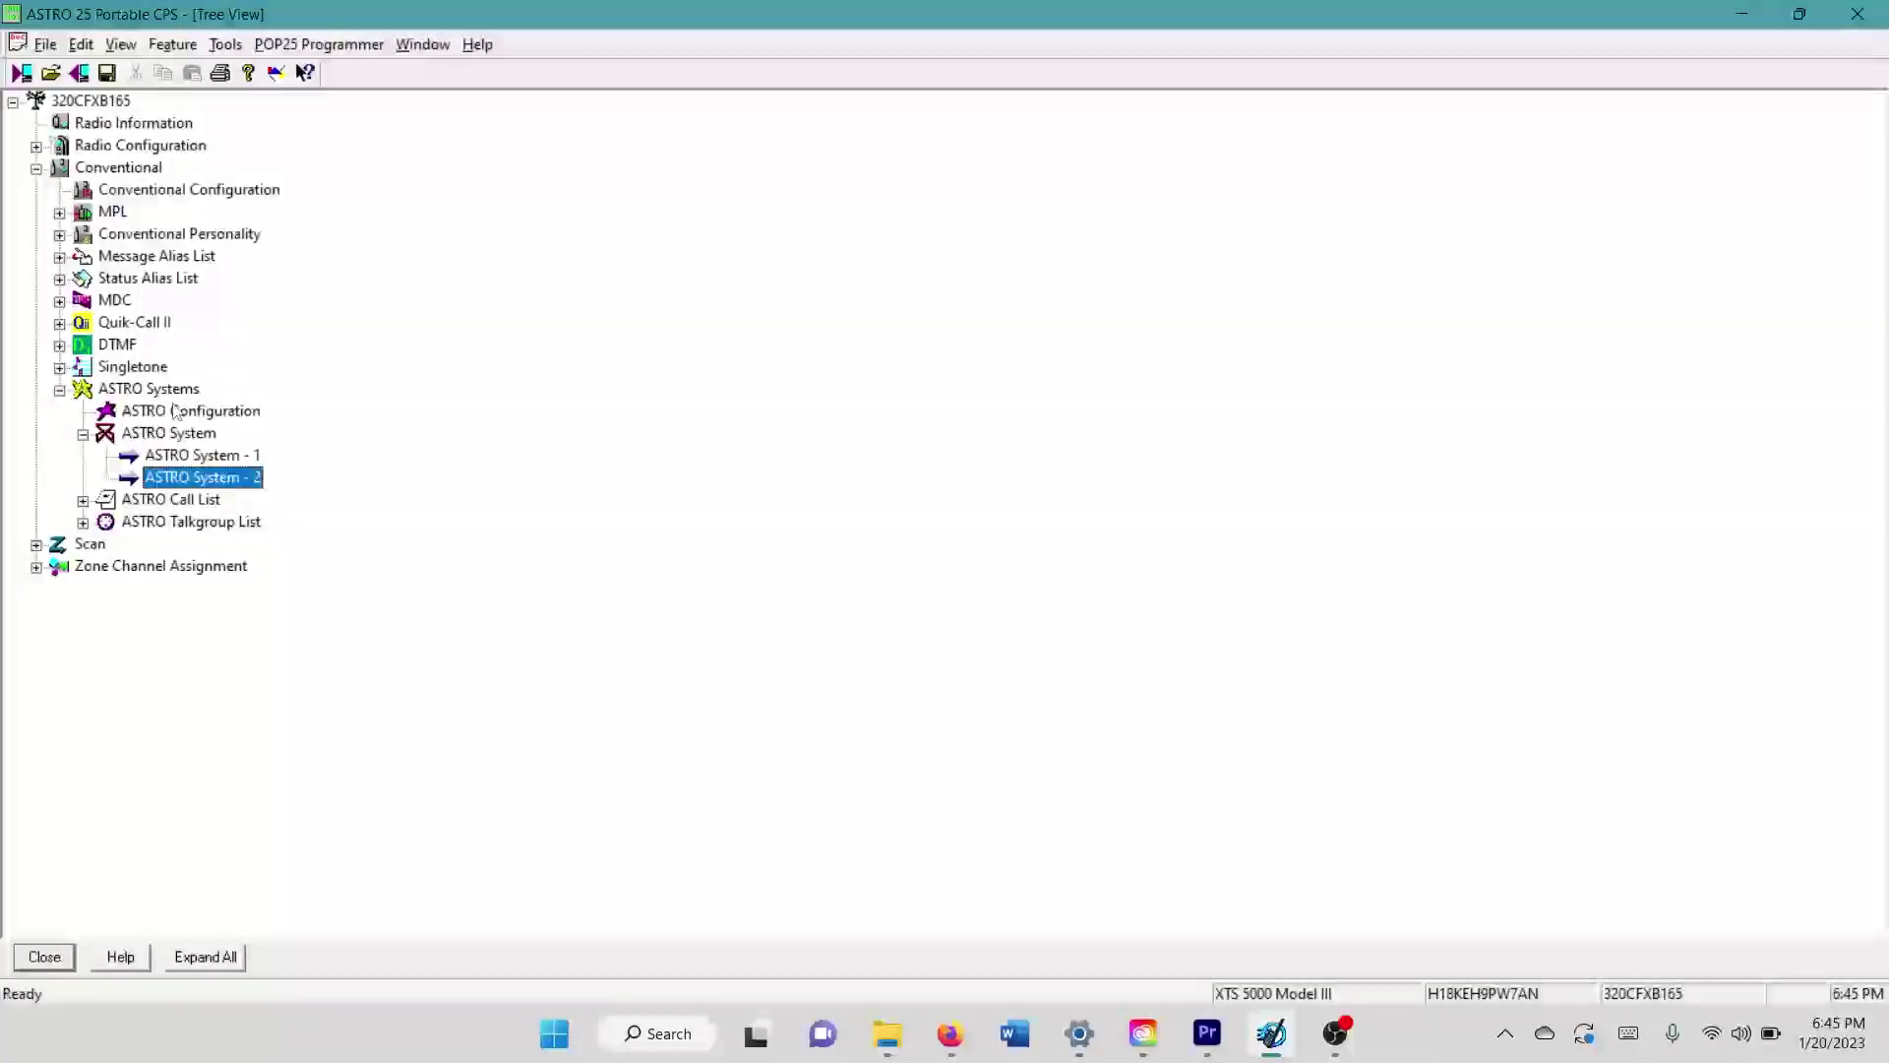
pyautogui.click(59, 389)
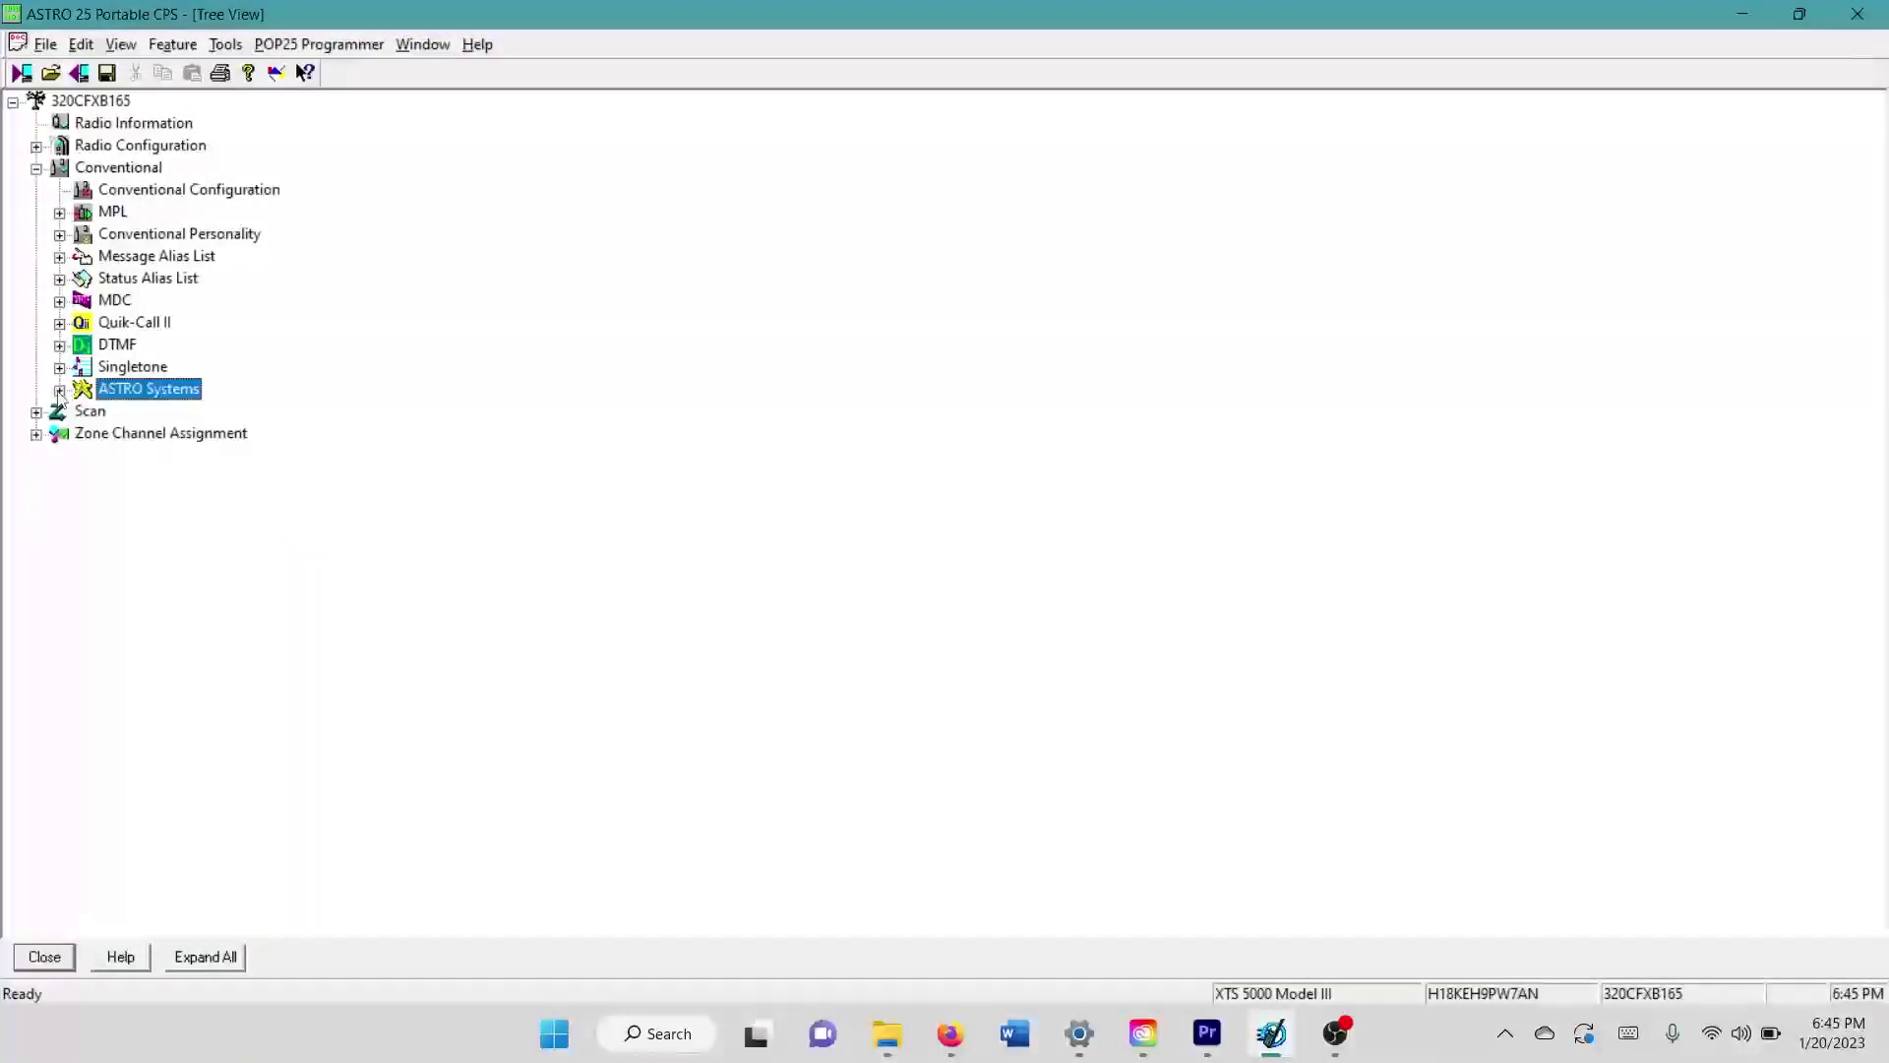
pyautogui.doubleClick(187, 234)
pyautogui.scroll(-2, 258, 479)
pyautogui.scroll(-1, 259, 479)
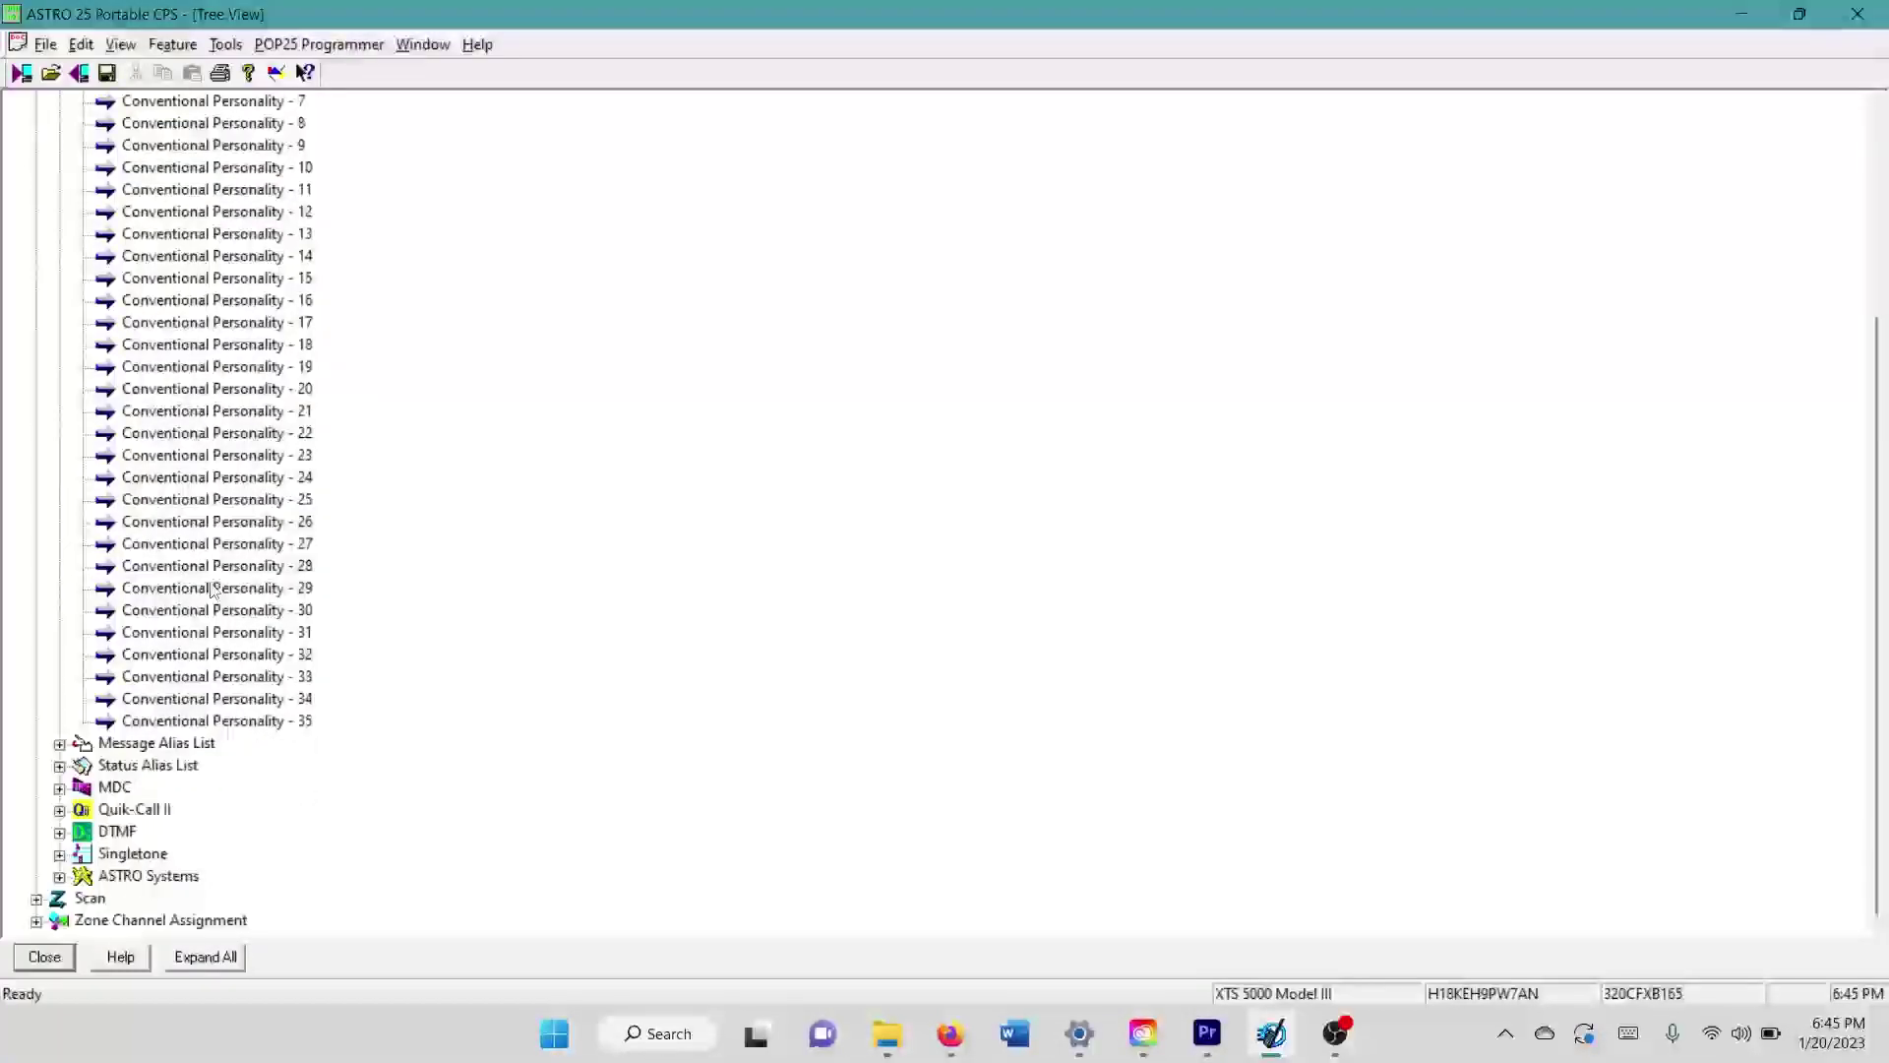
pyautogui.click(252, 677)
pyautogui.doubleClick(252, 677)
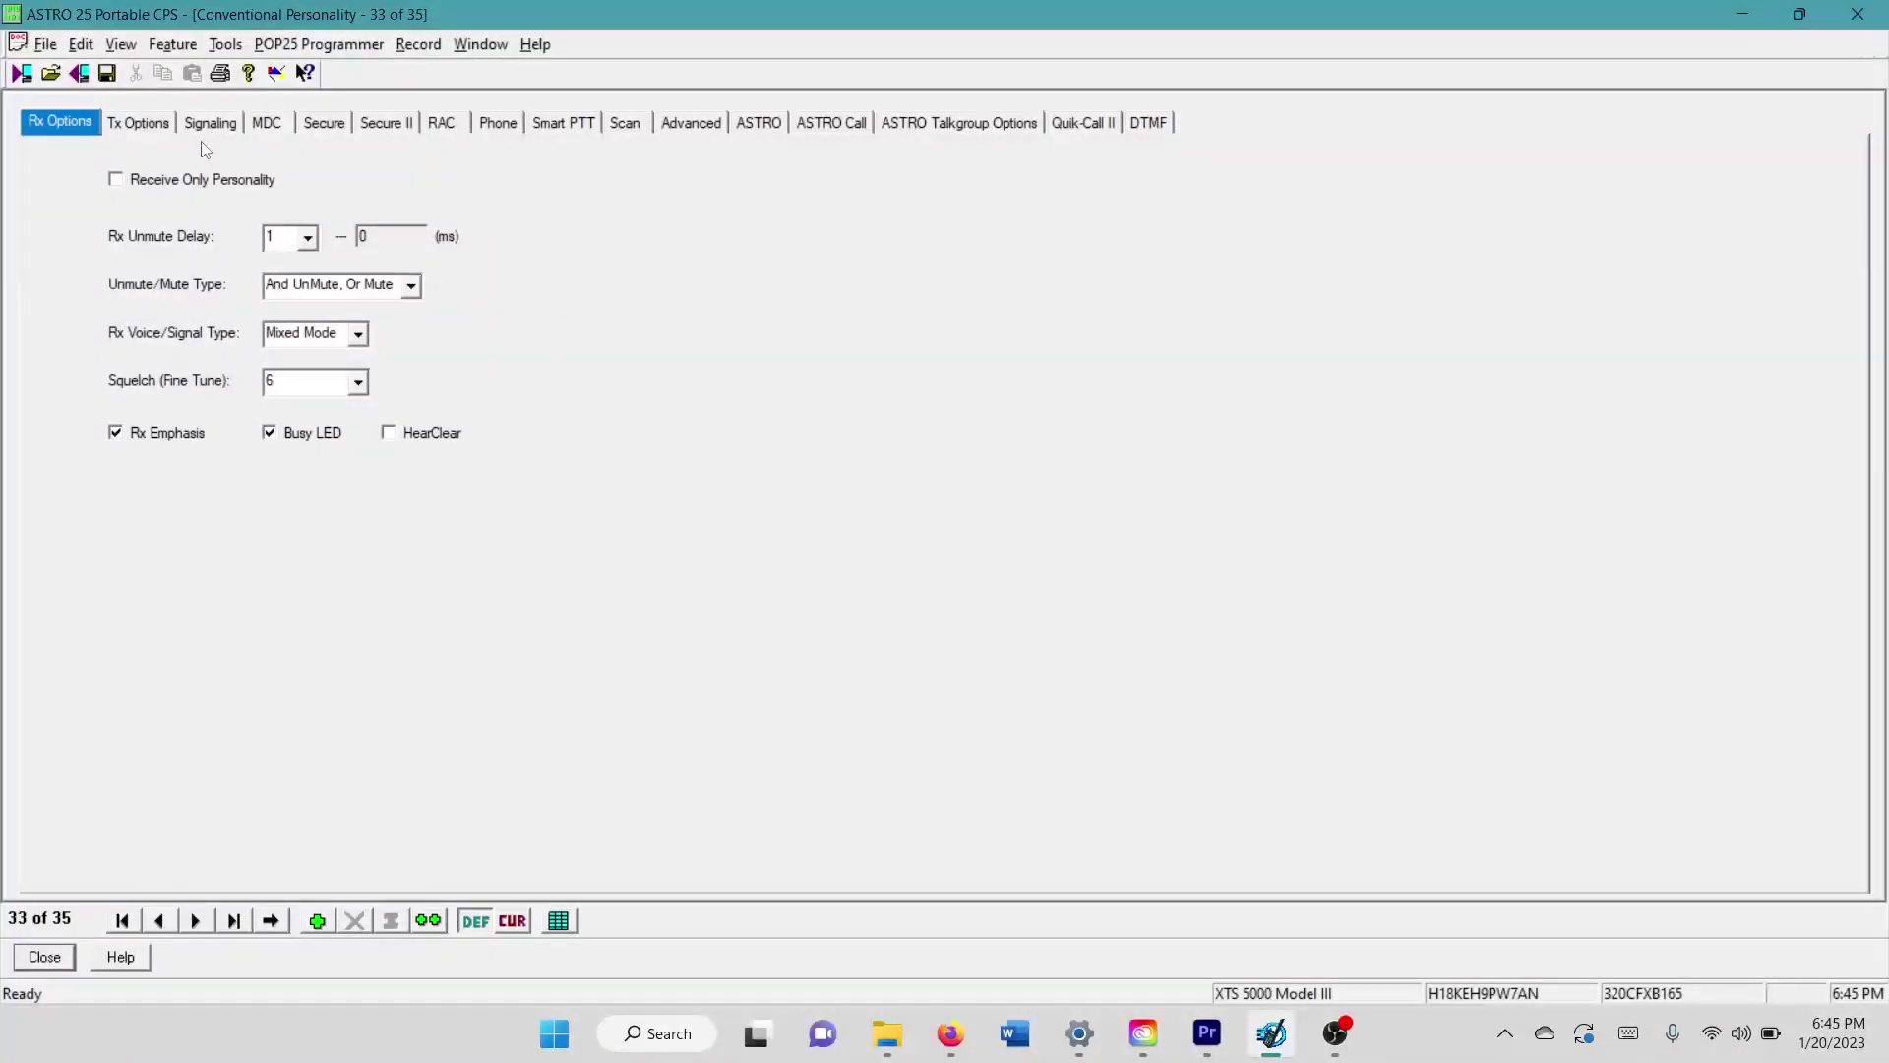
# Close and reopen Conventional Personality 33's settings
pyautogui.click(45, 956)
pyautogui.scroll(5, 393, 398)
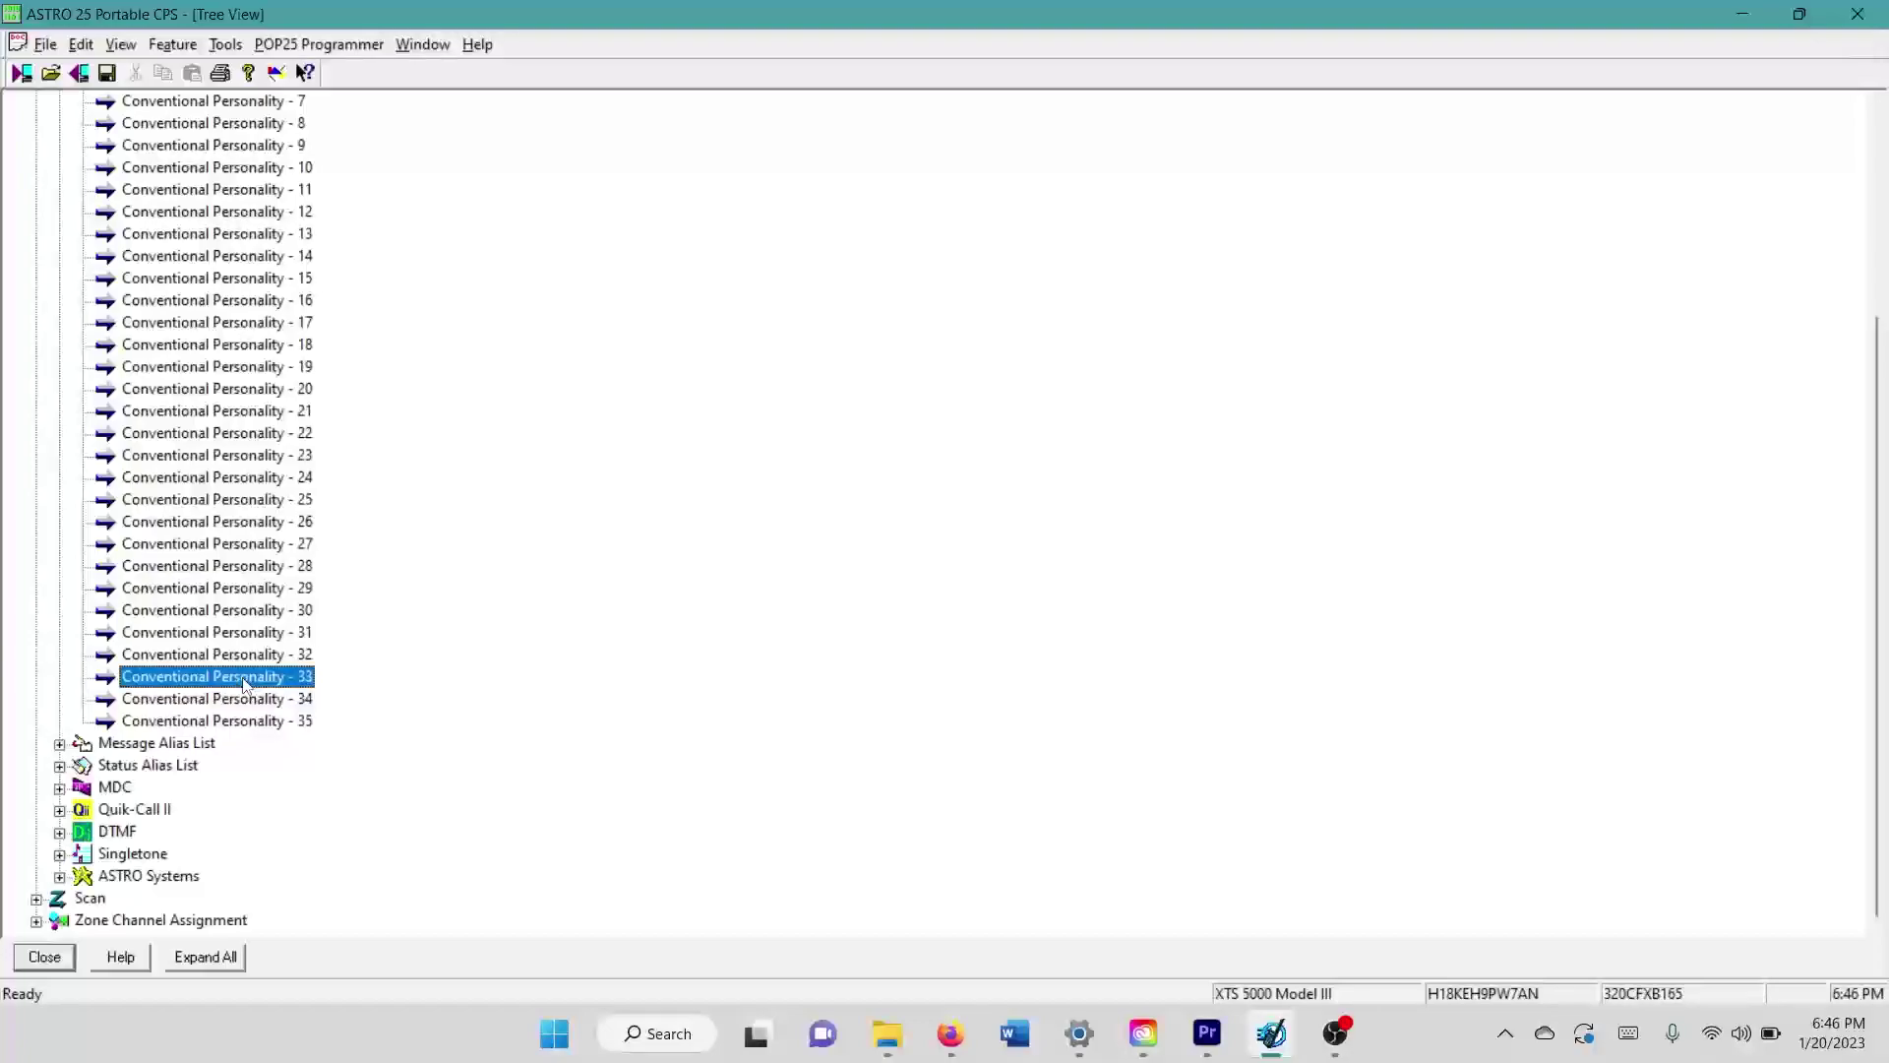
pyautogui.doubleClick(245, 685)
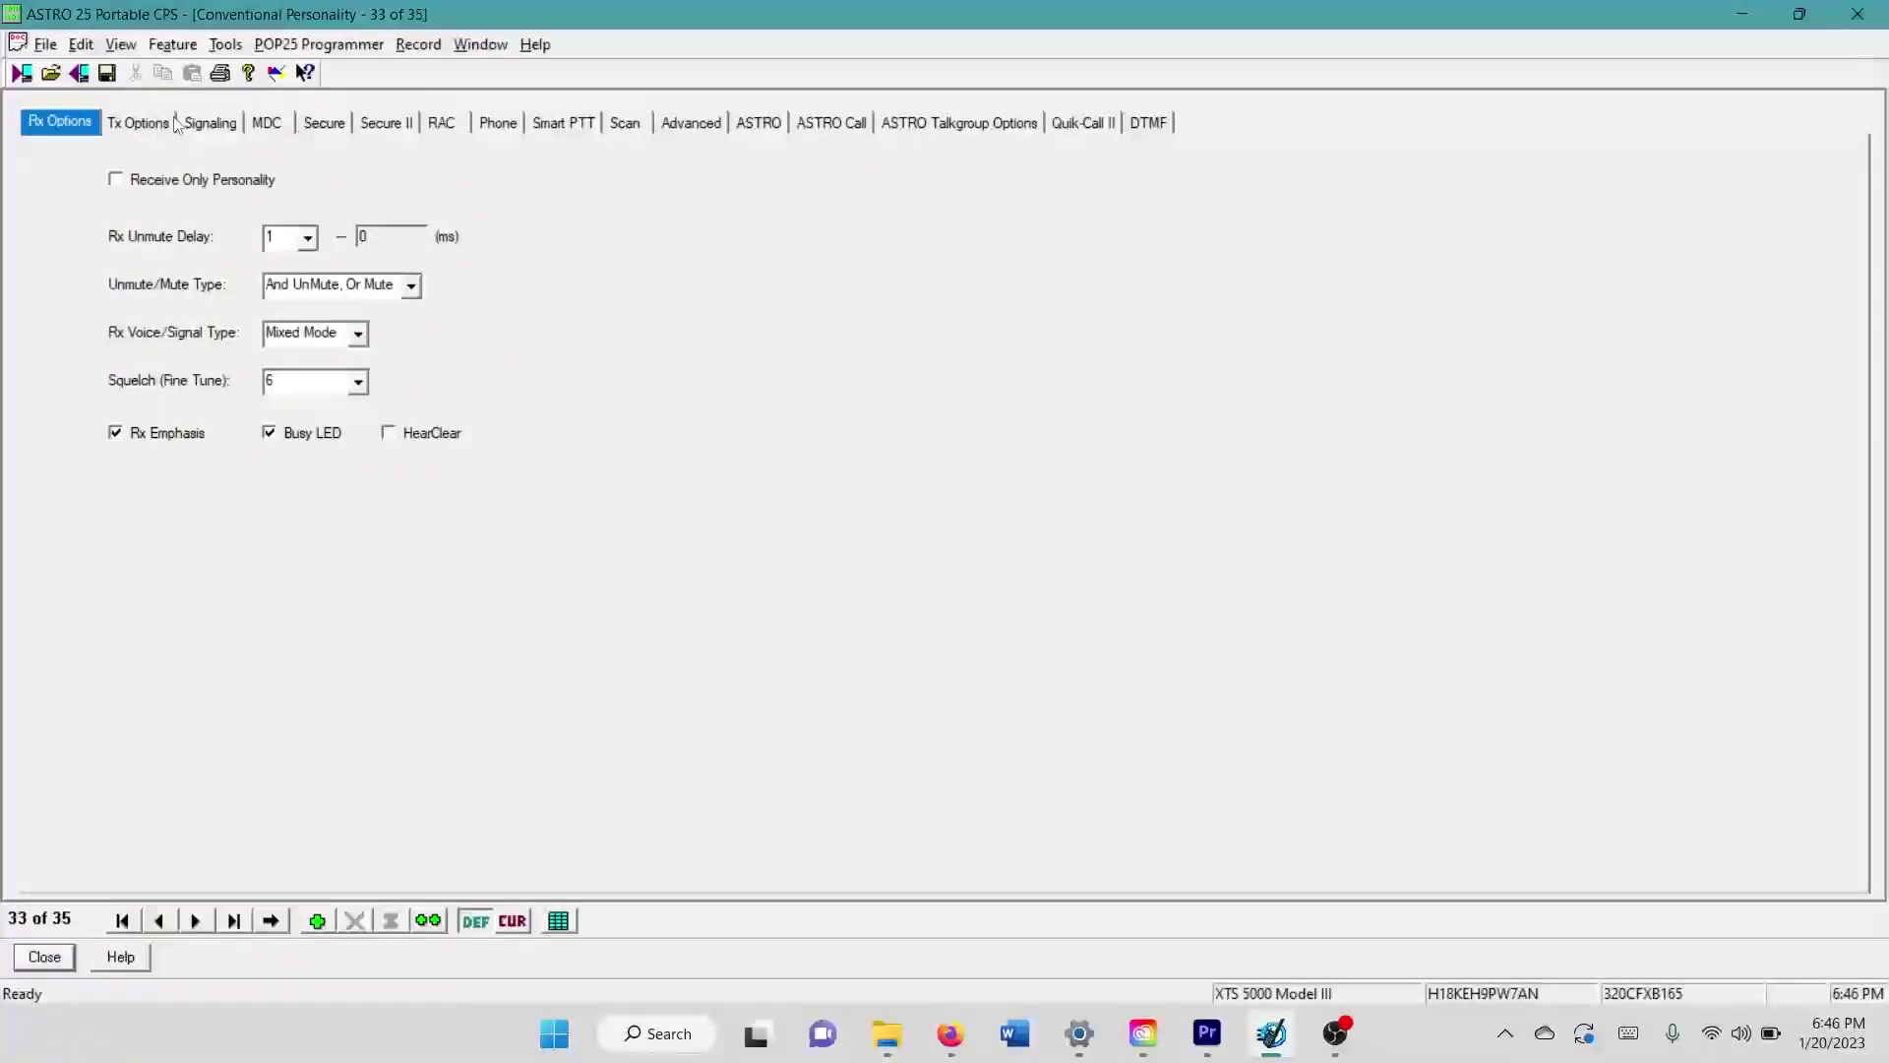
# Check personality 33's Rx settings and keep Tx Voice/Signal Type as ASTRO
pyautogui.doubleClick(300, 332)
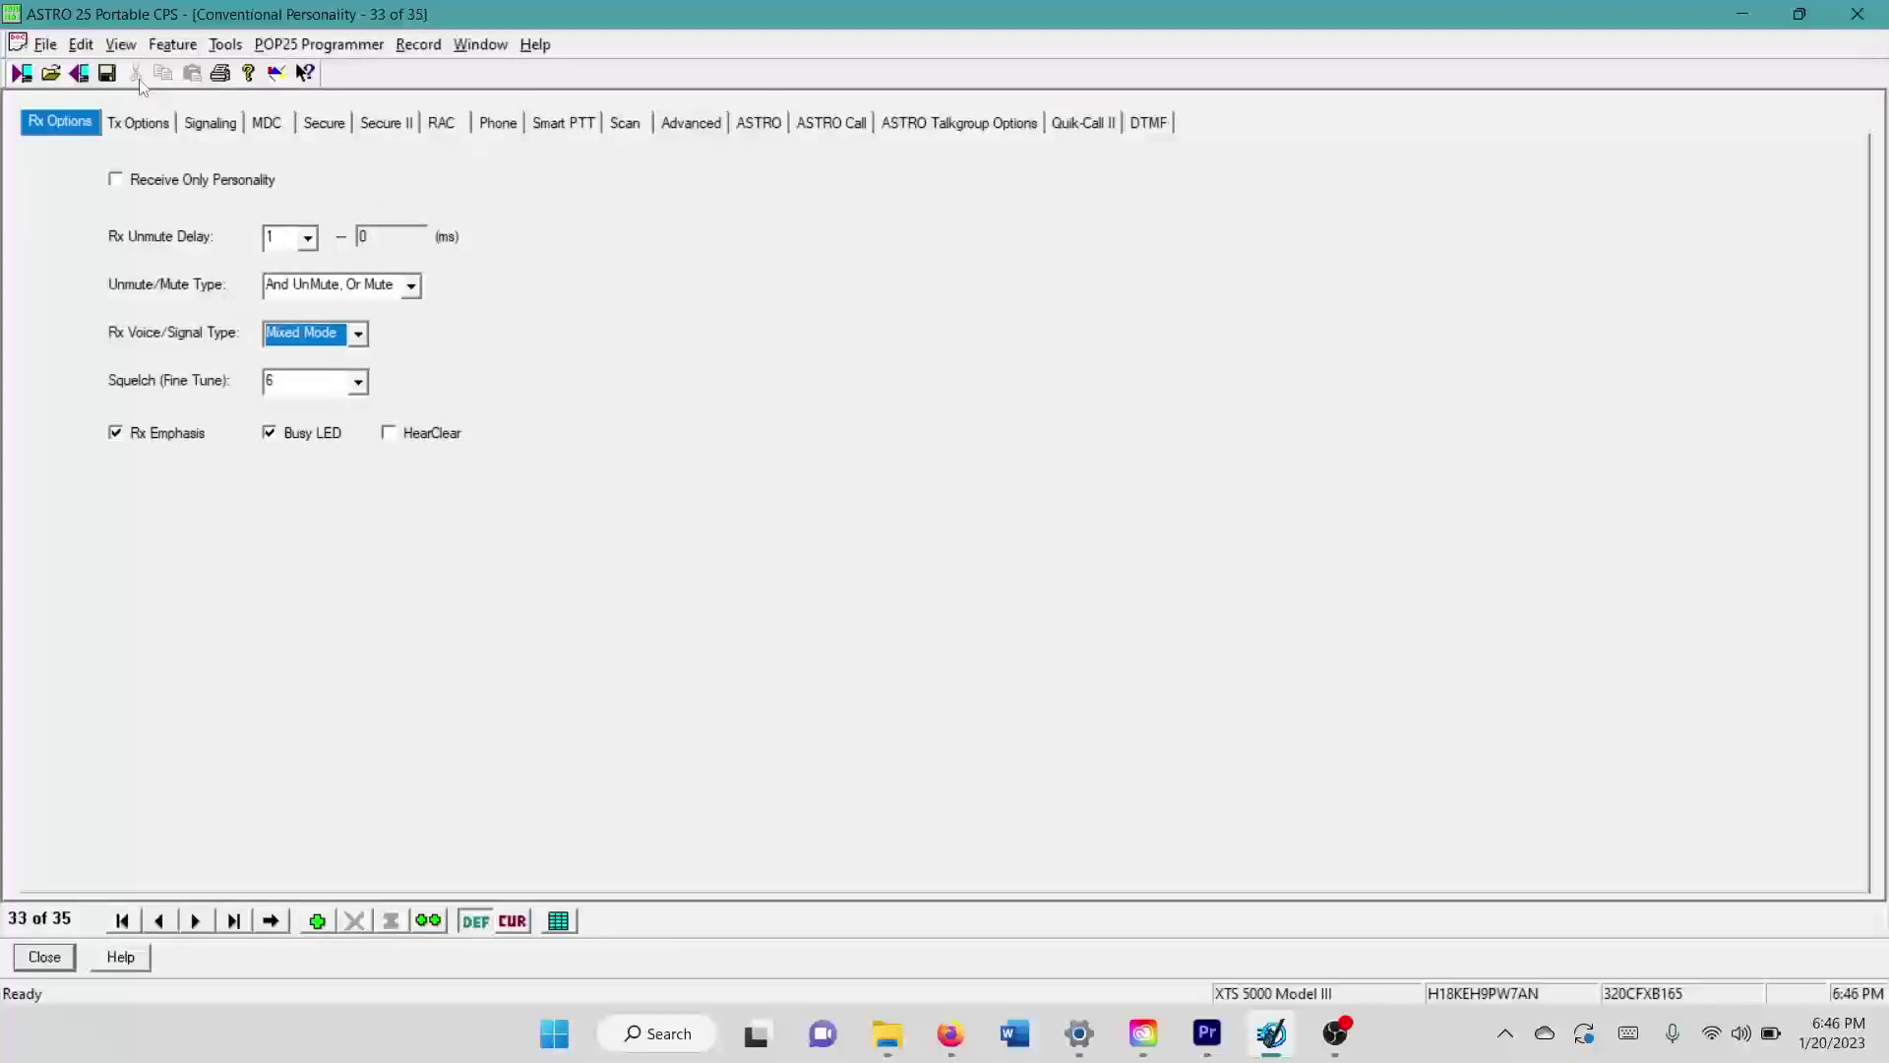
pyautogui.click(145, 124)
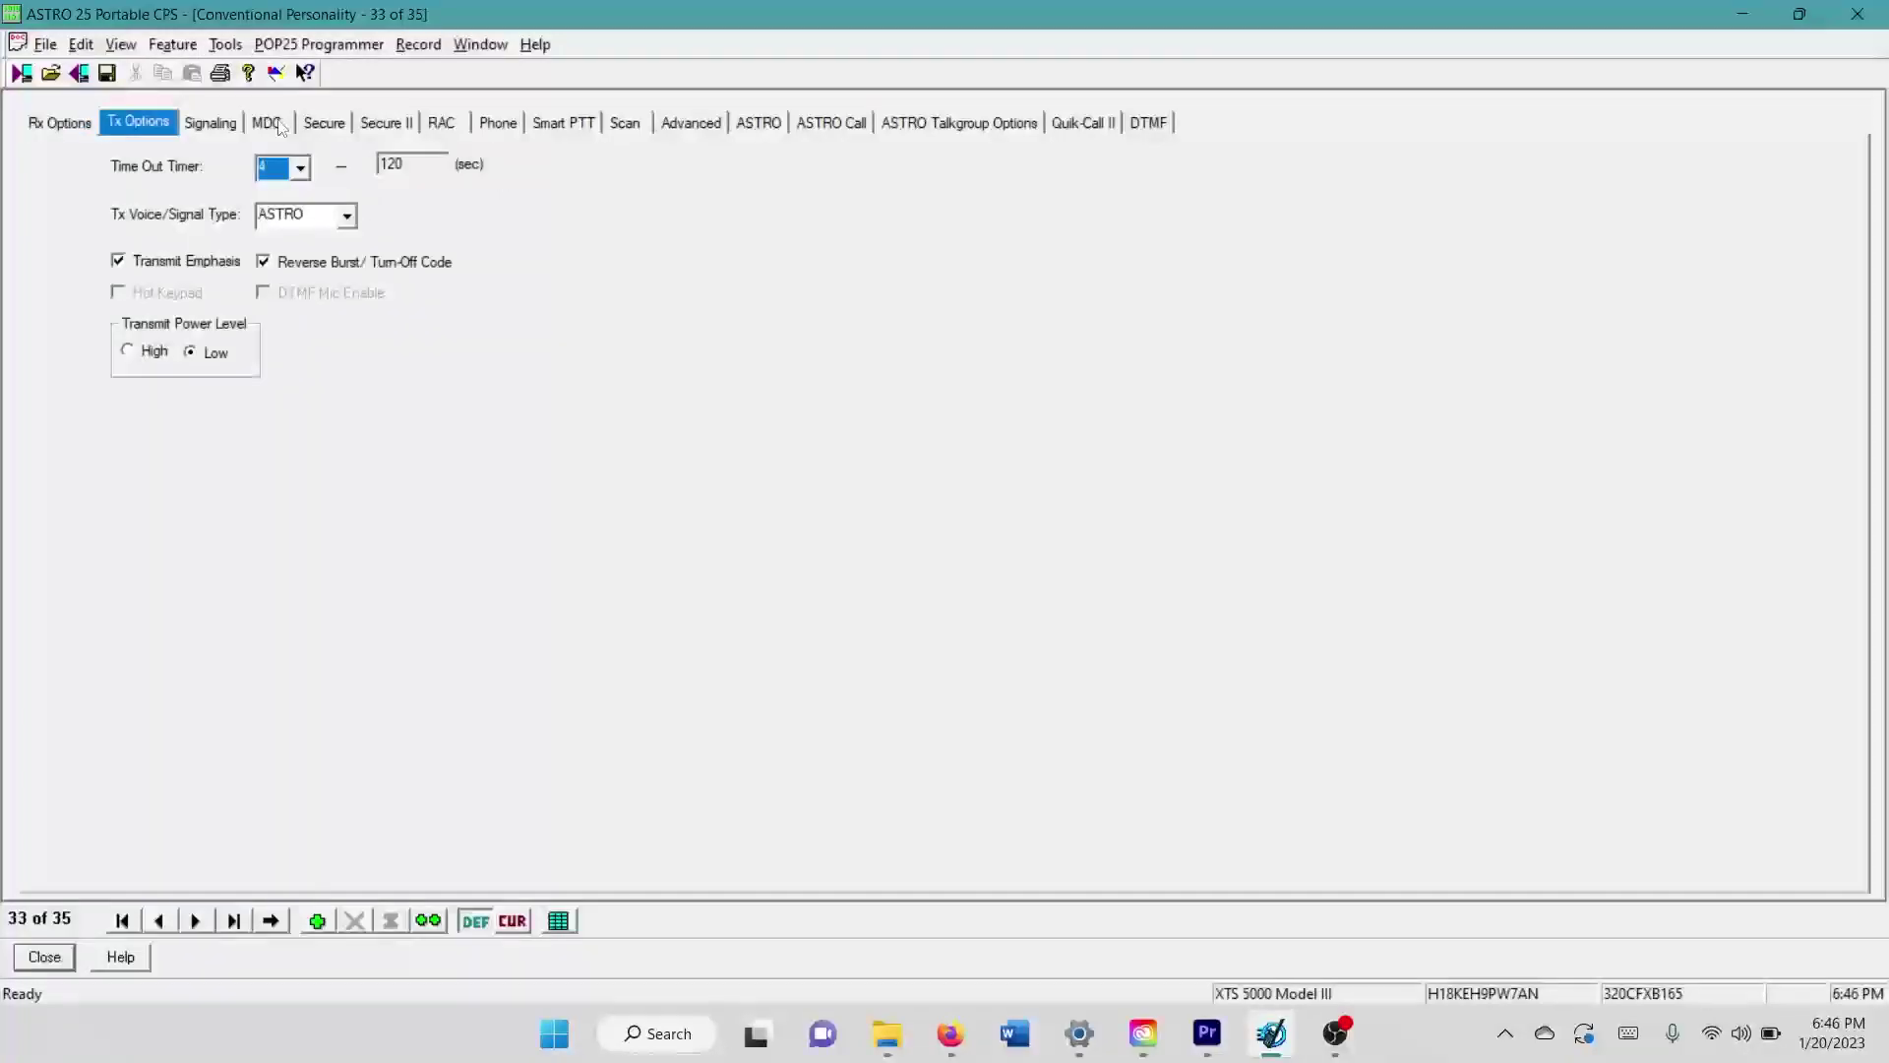
pyautogui.click(316, 225)
pyautogui.click(316, 225)
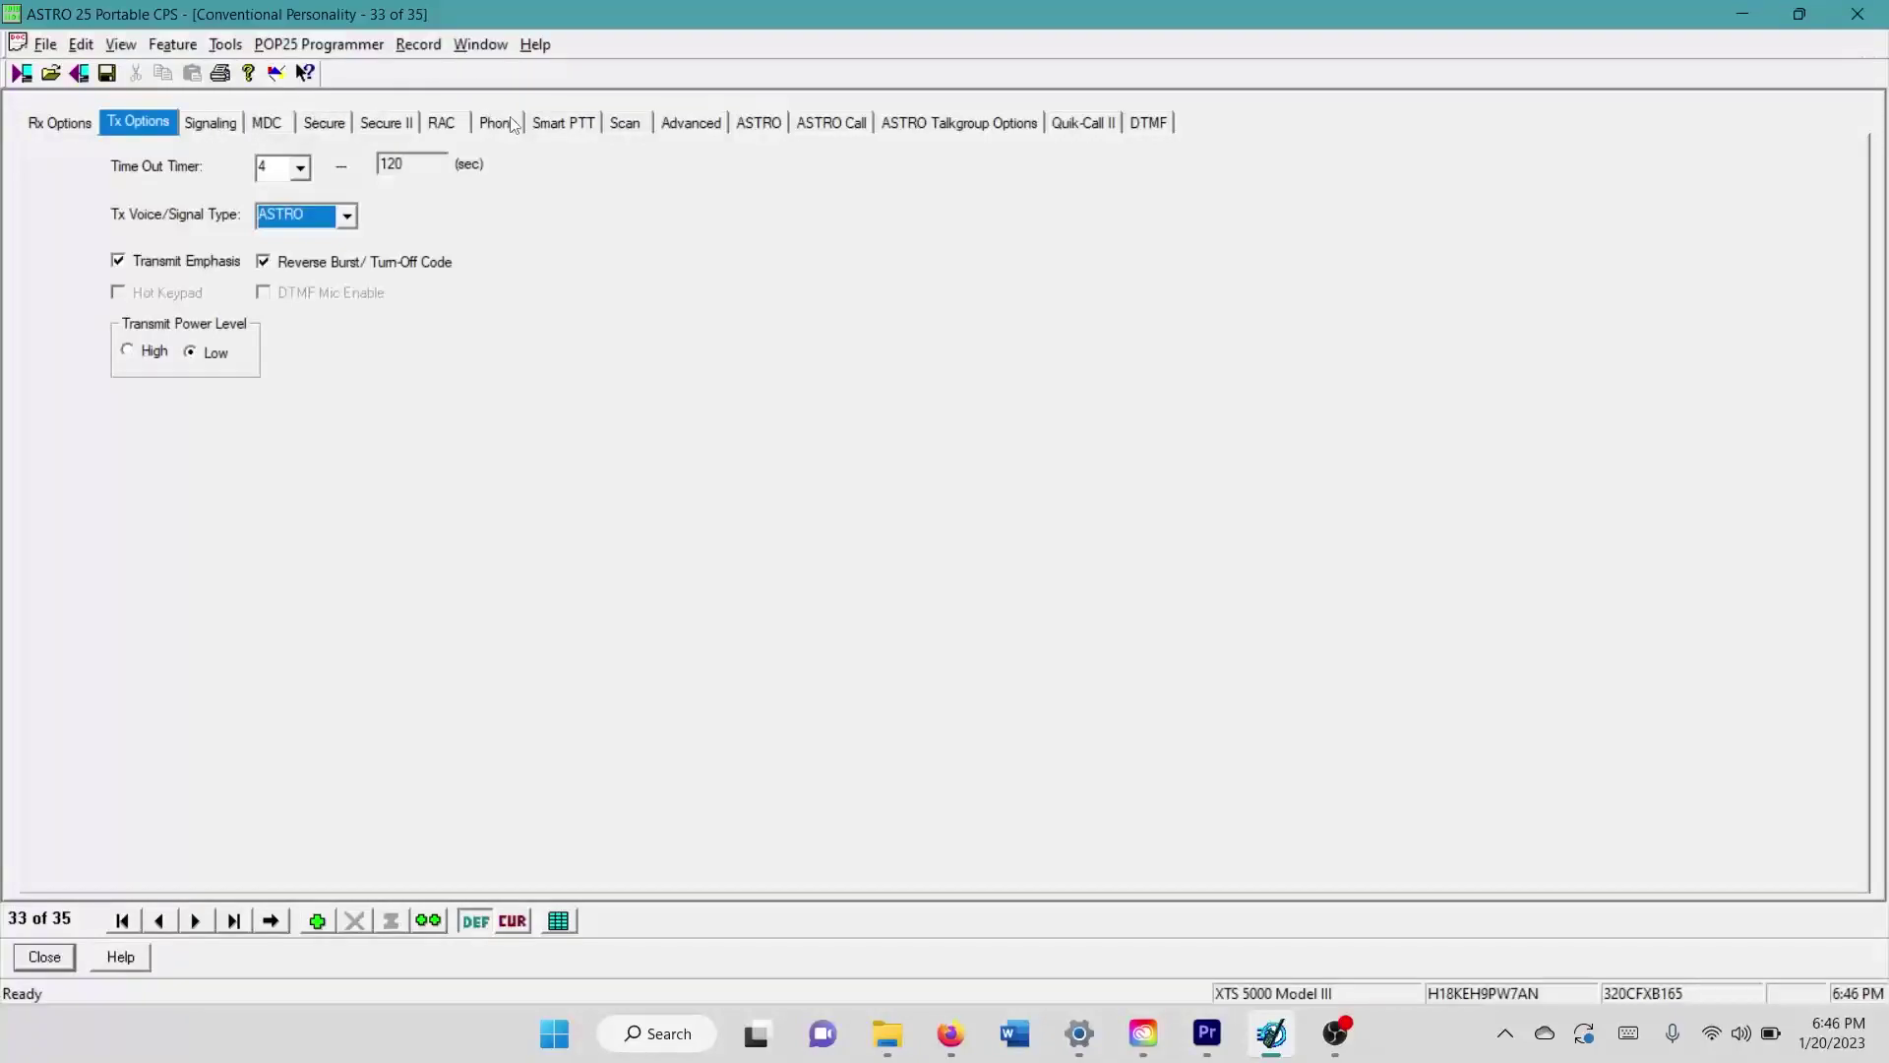
# On the ASTRO tab, enable Terminal Data and assign ASTRO System 2
pyautogui.click(771, 126)
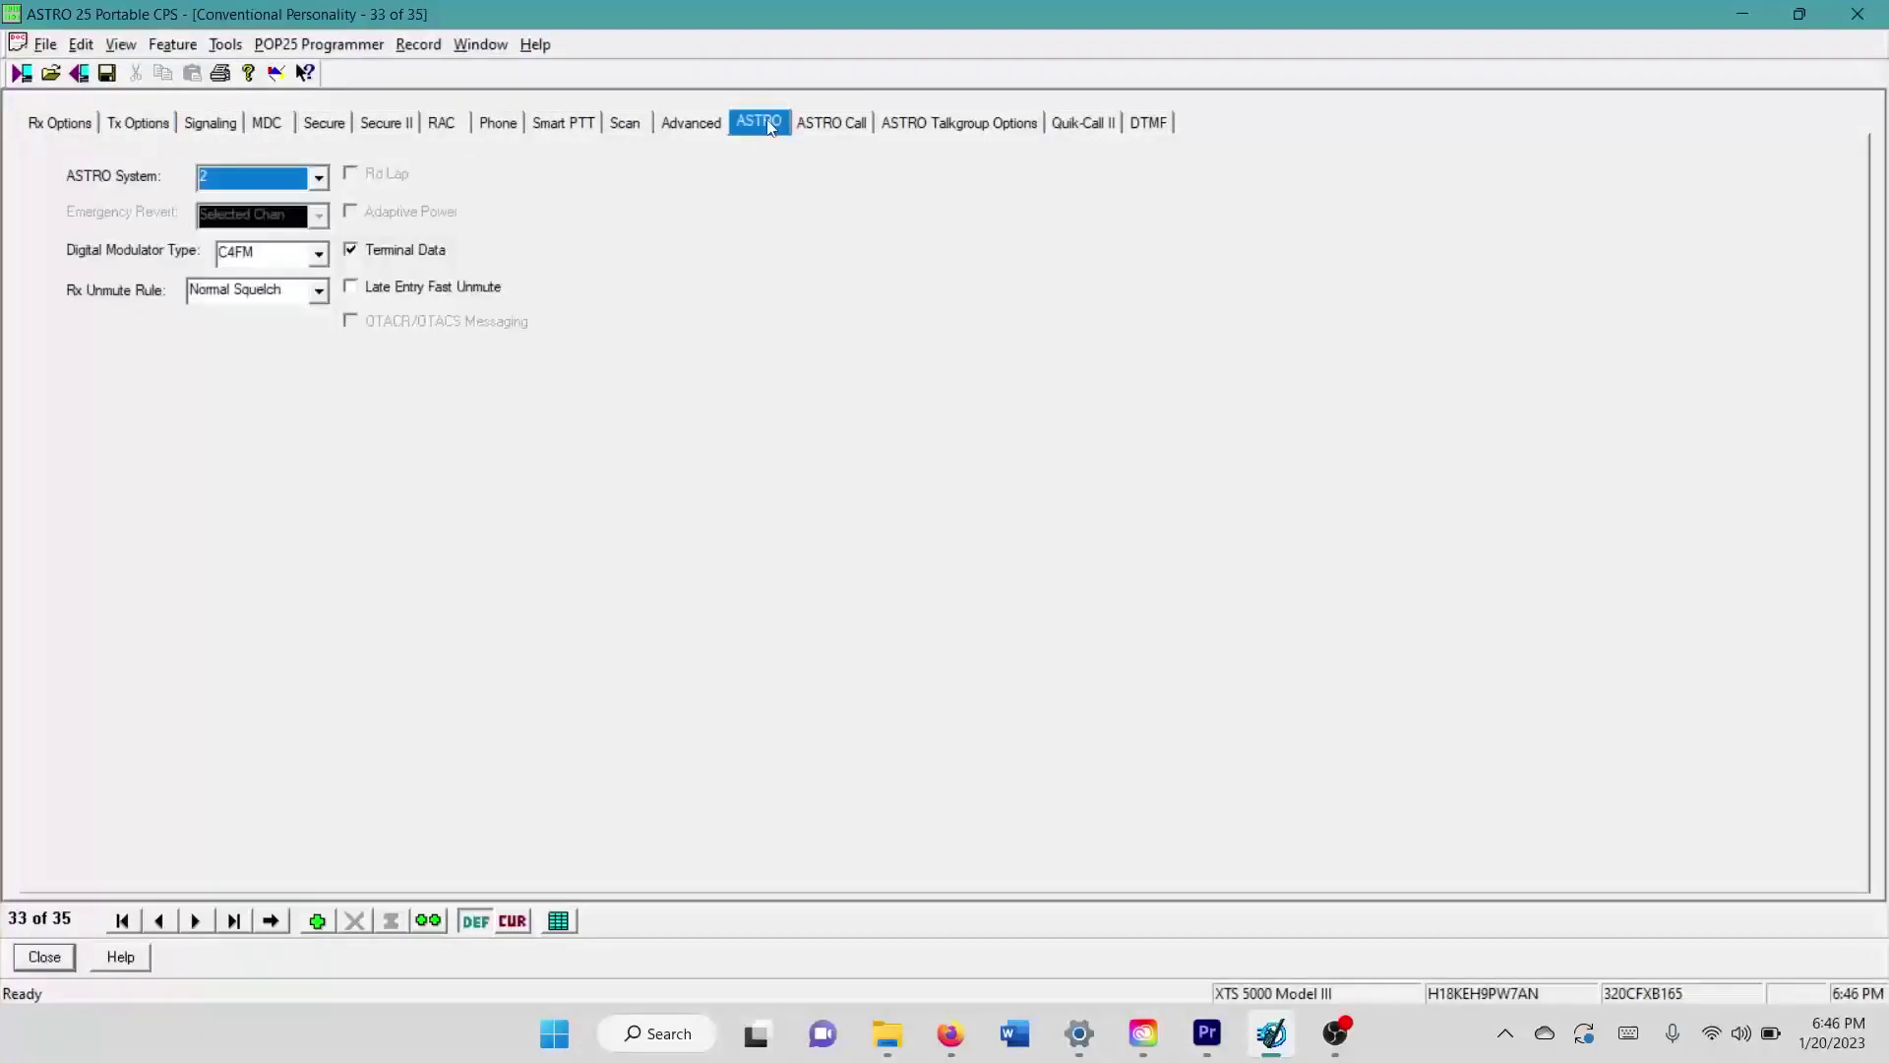
pyautogui.click(351, 251)
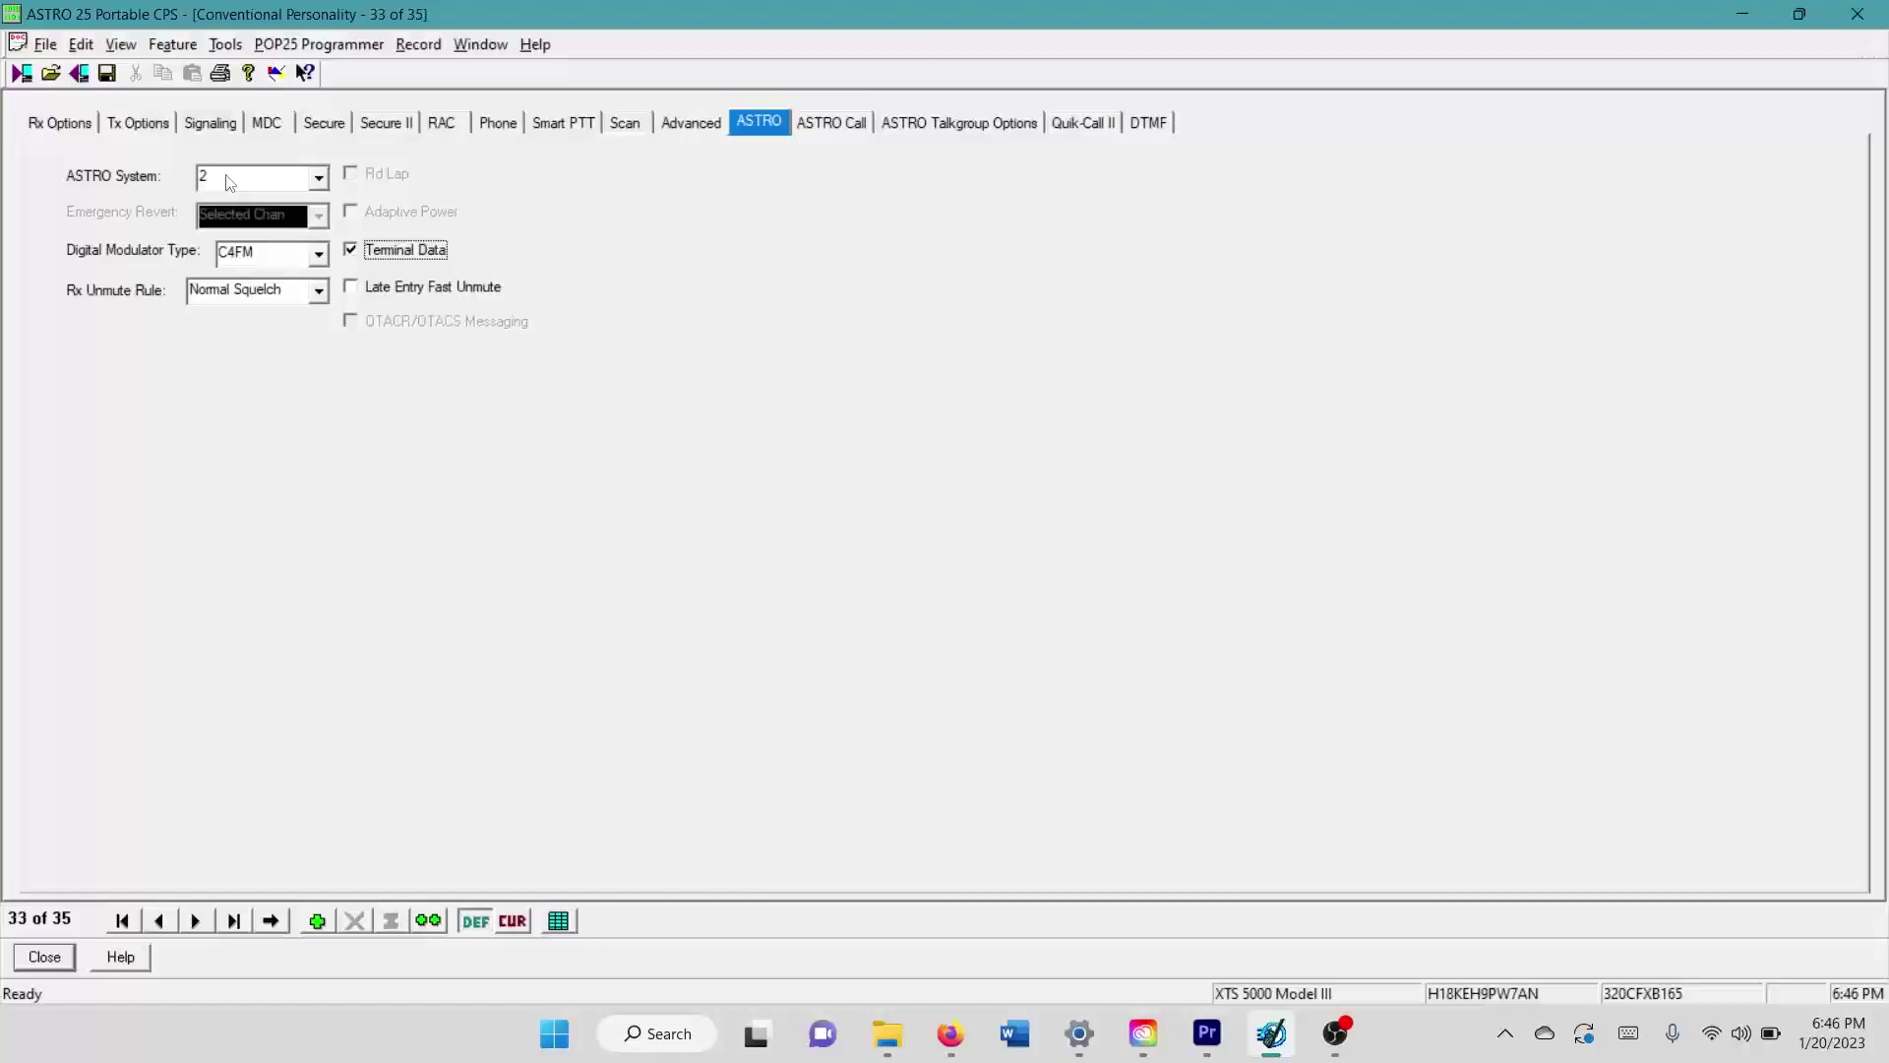
pyautogui.click(250, 183)
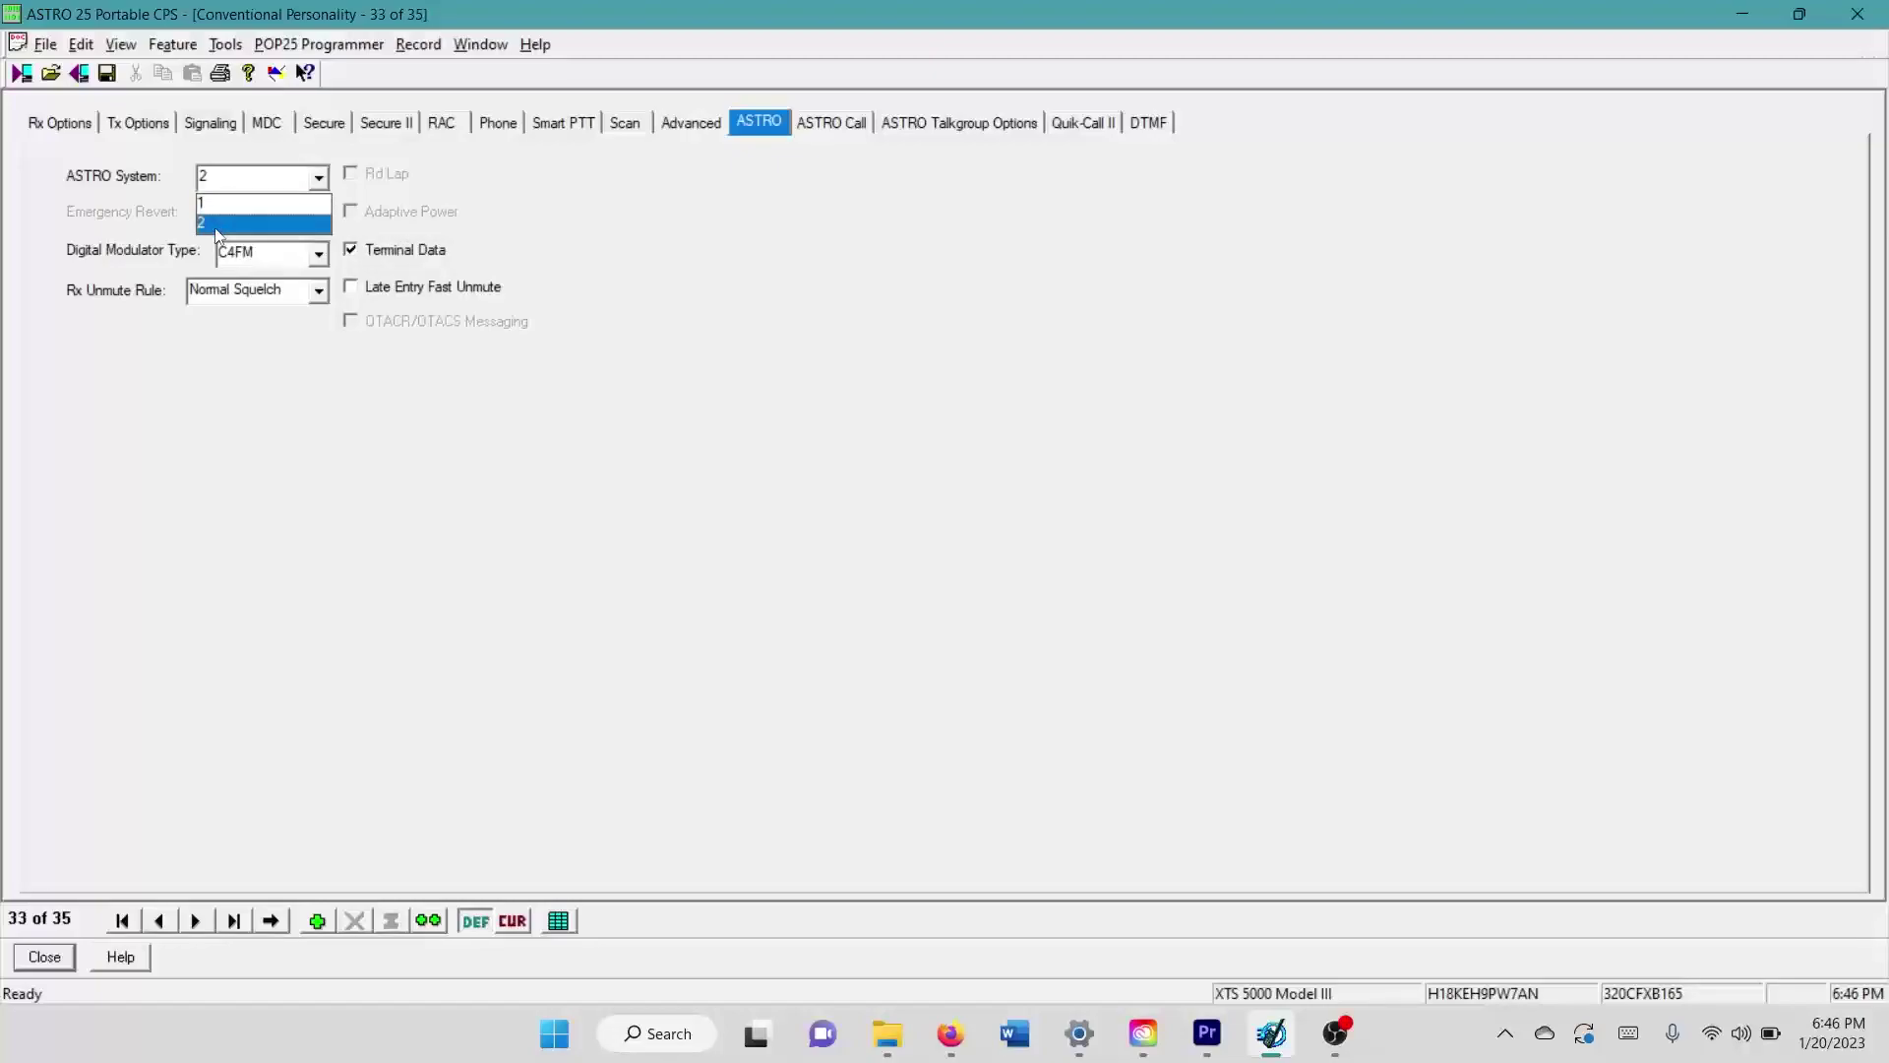
pyautogui.click(220, 225)
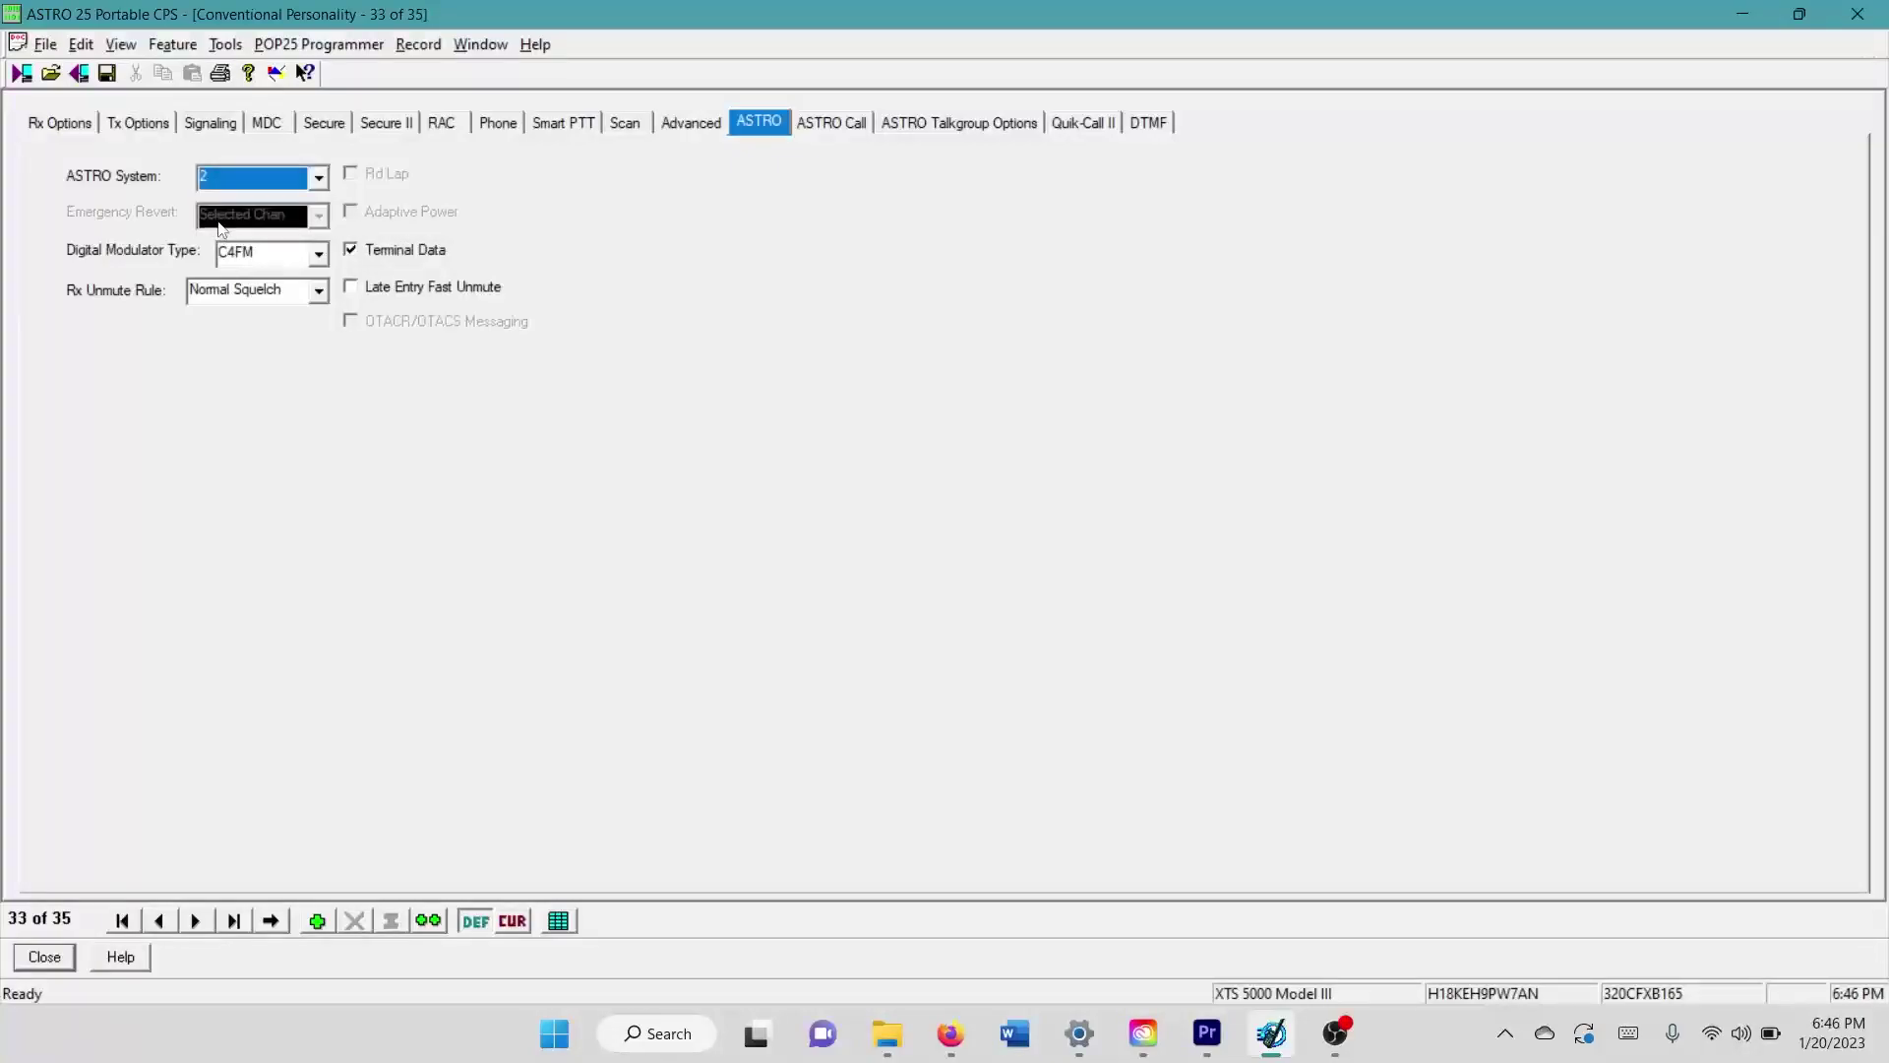
# Close personality 33's settings and expand Zone Channel Assignment in the tree
pyautogui.click(44, 956)
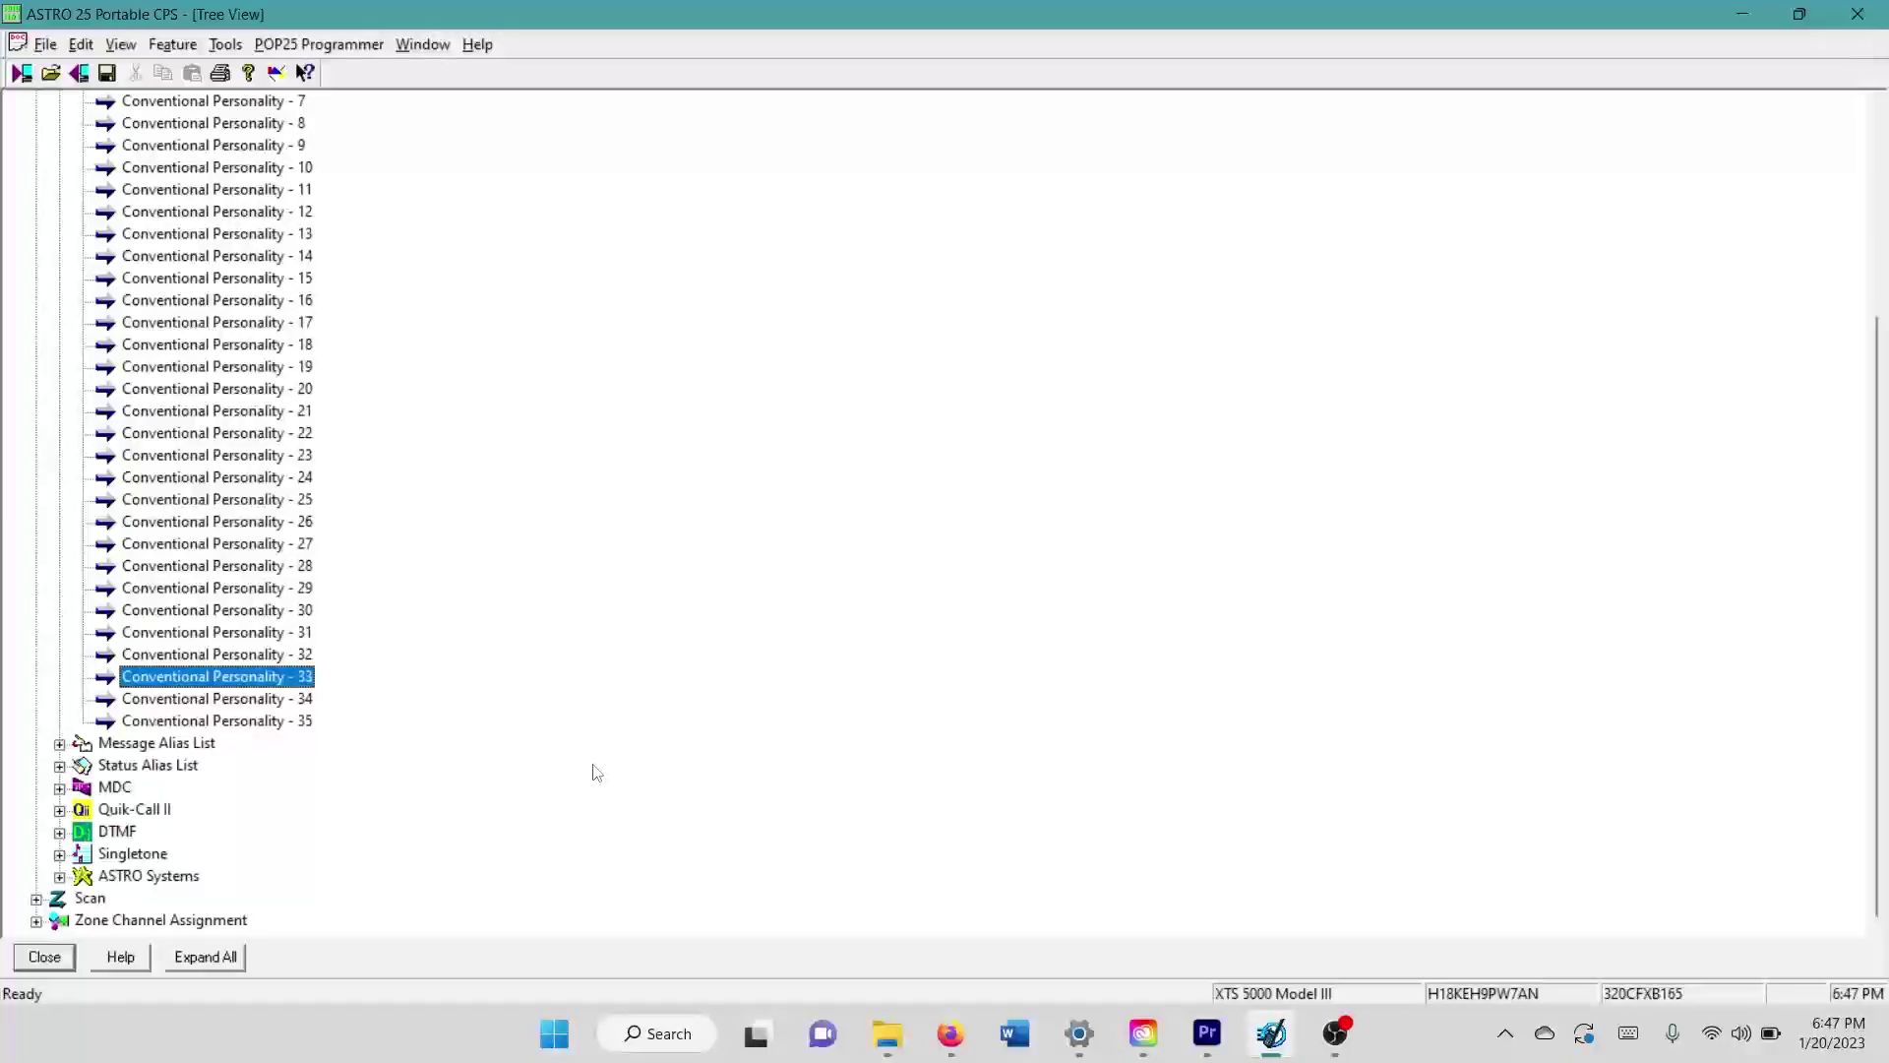
pyautogui.click(169, 929)
pyautogui.doubleClick(178, 922)
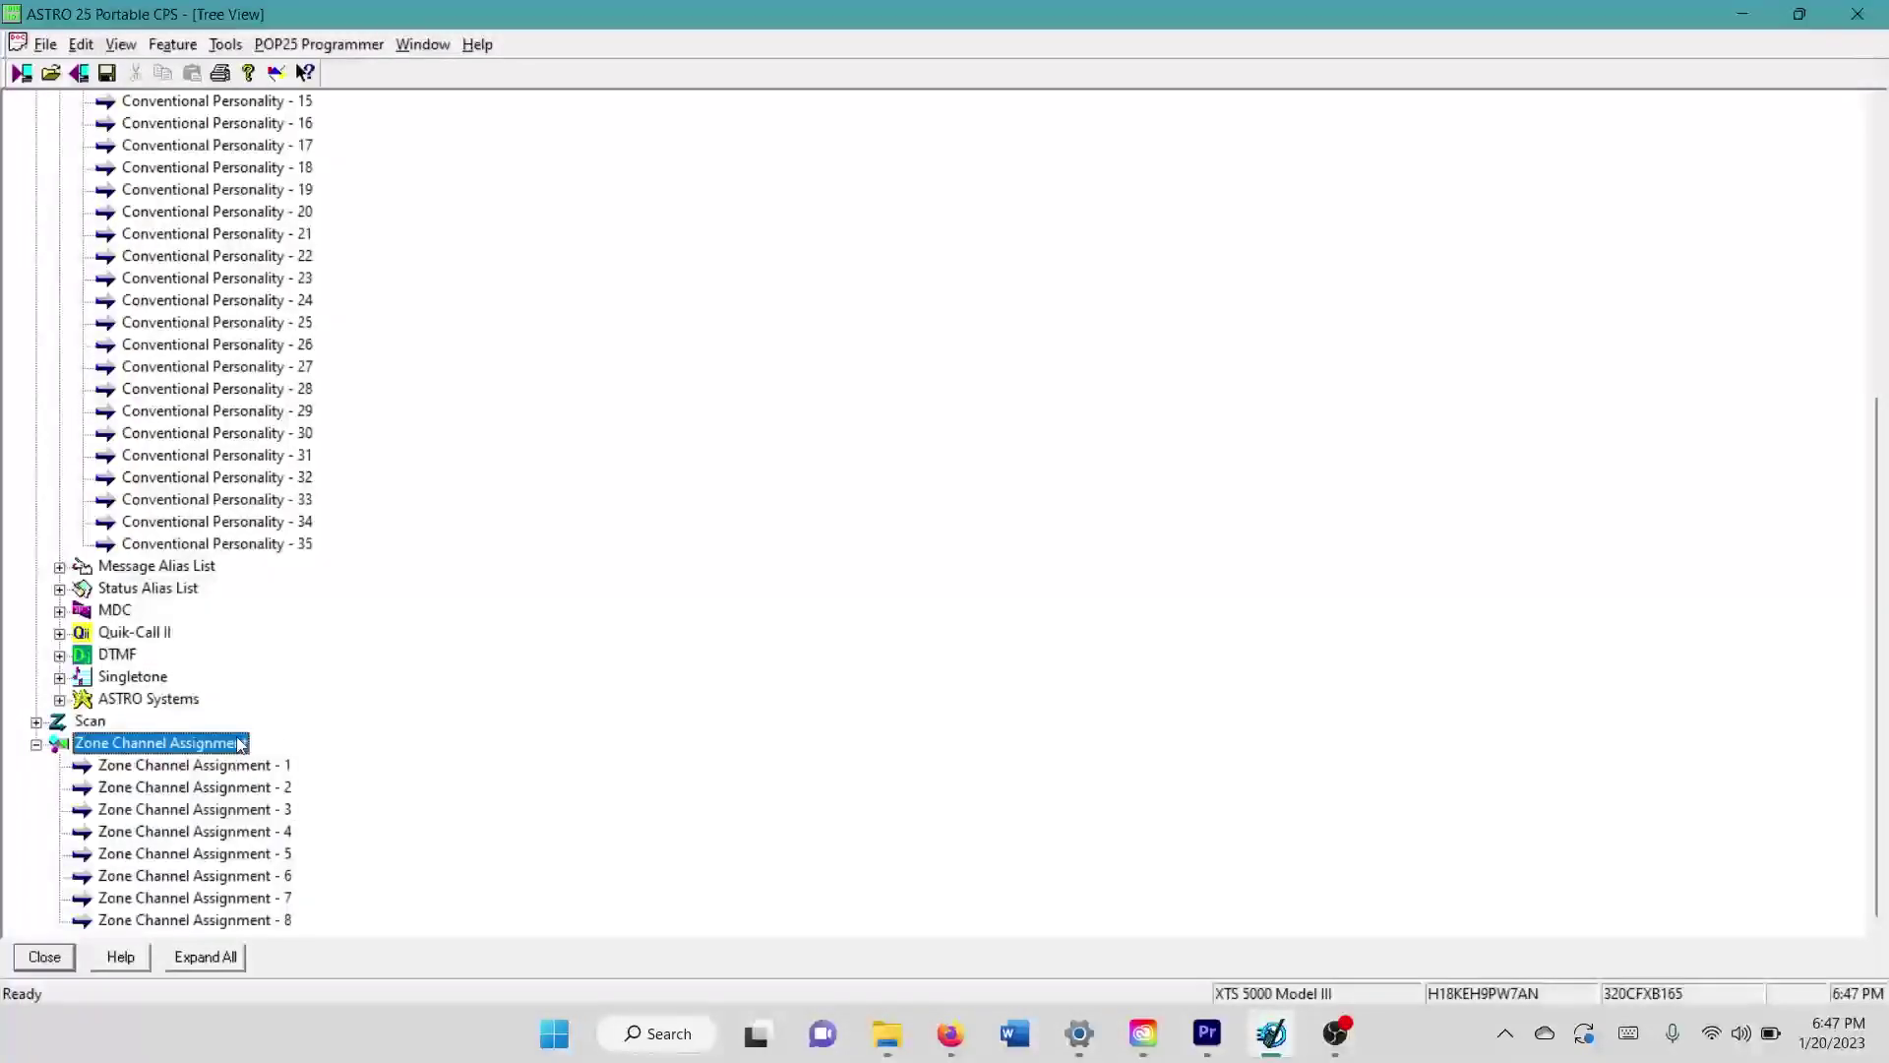
pyautogui.scroll(5, 324, 767)
pyautogui.scroll(-4, 327, 742)
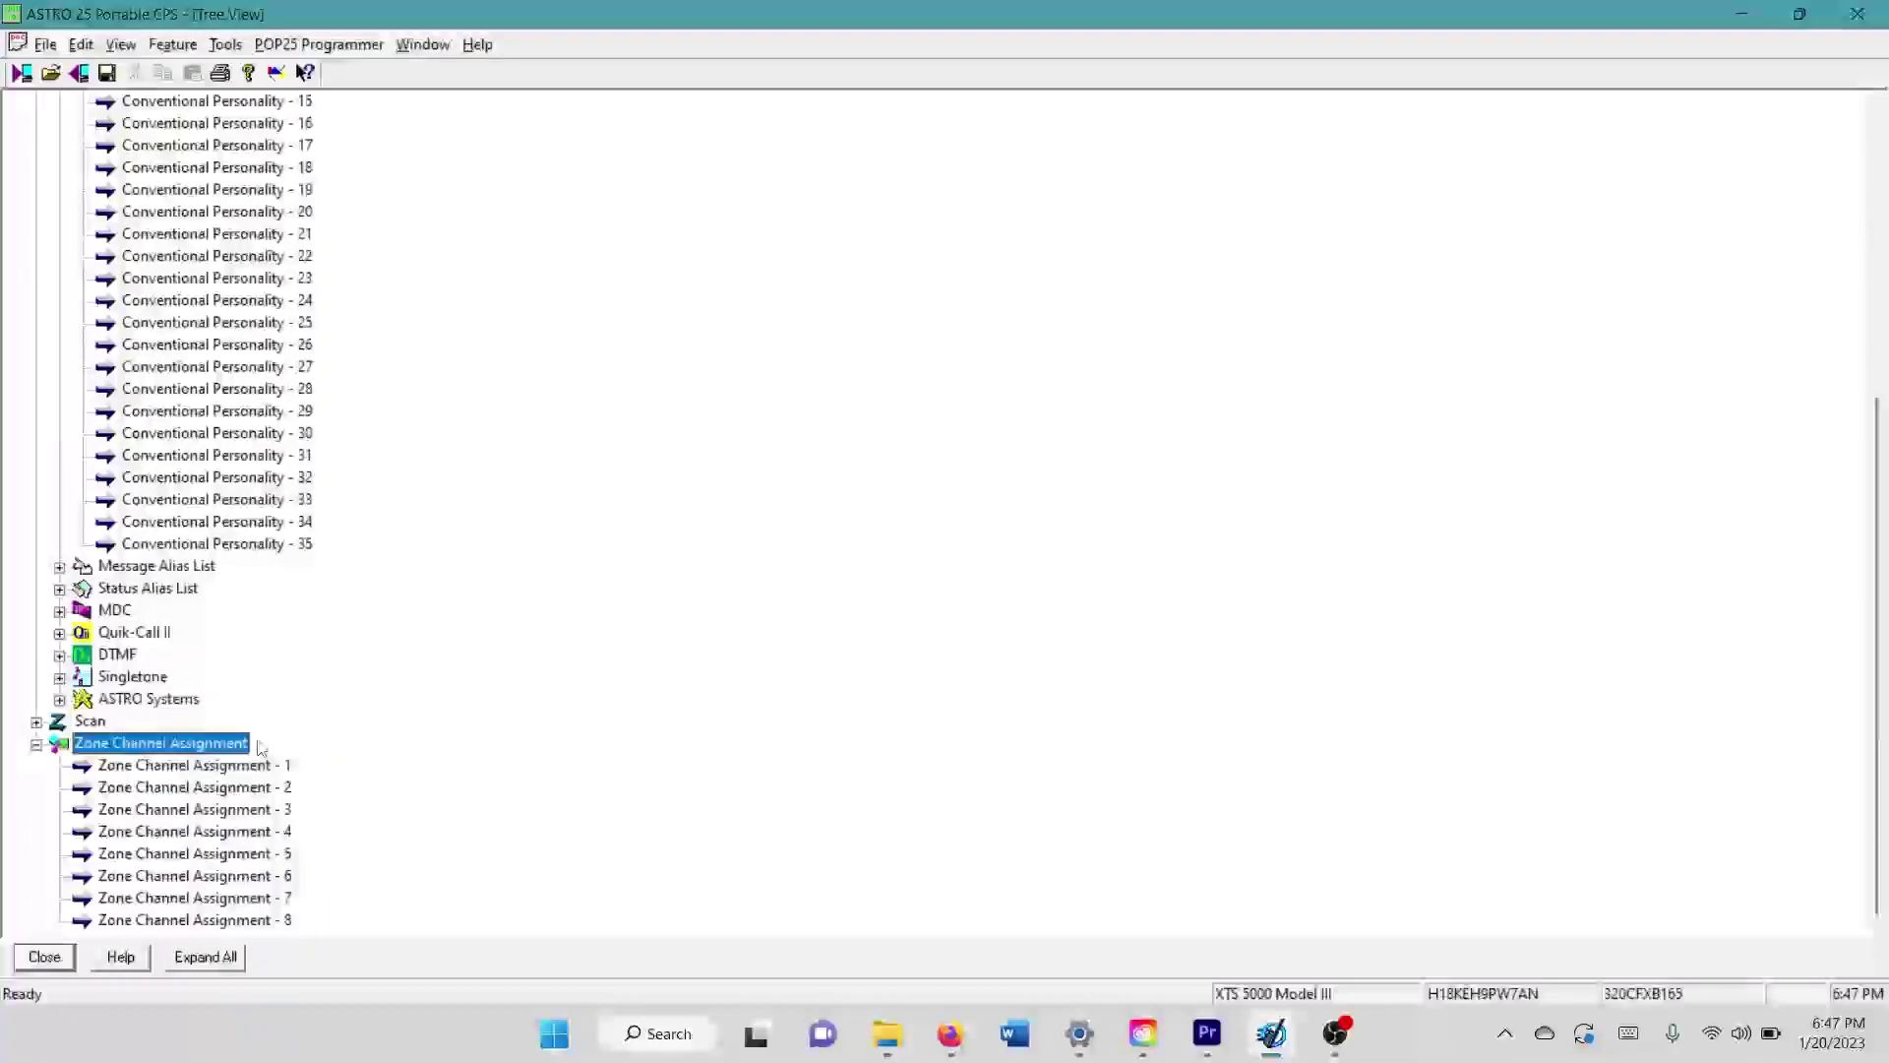
pyautogui.scroll(3, 258, 727)
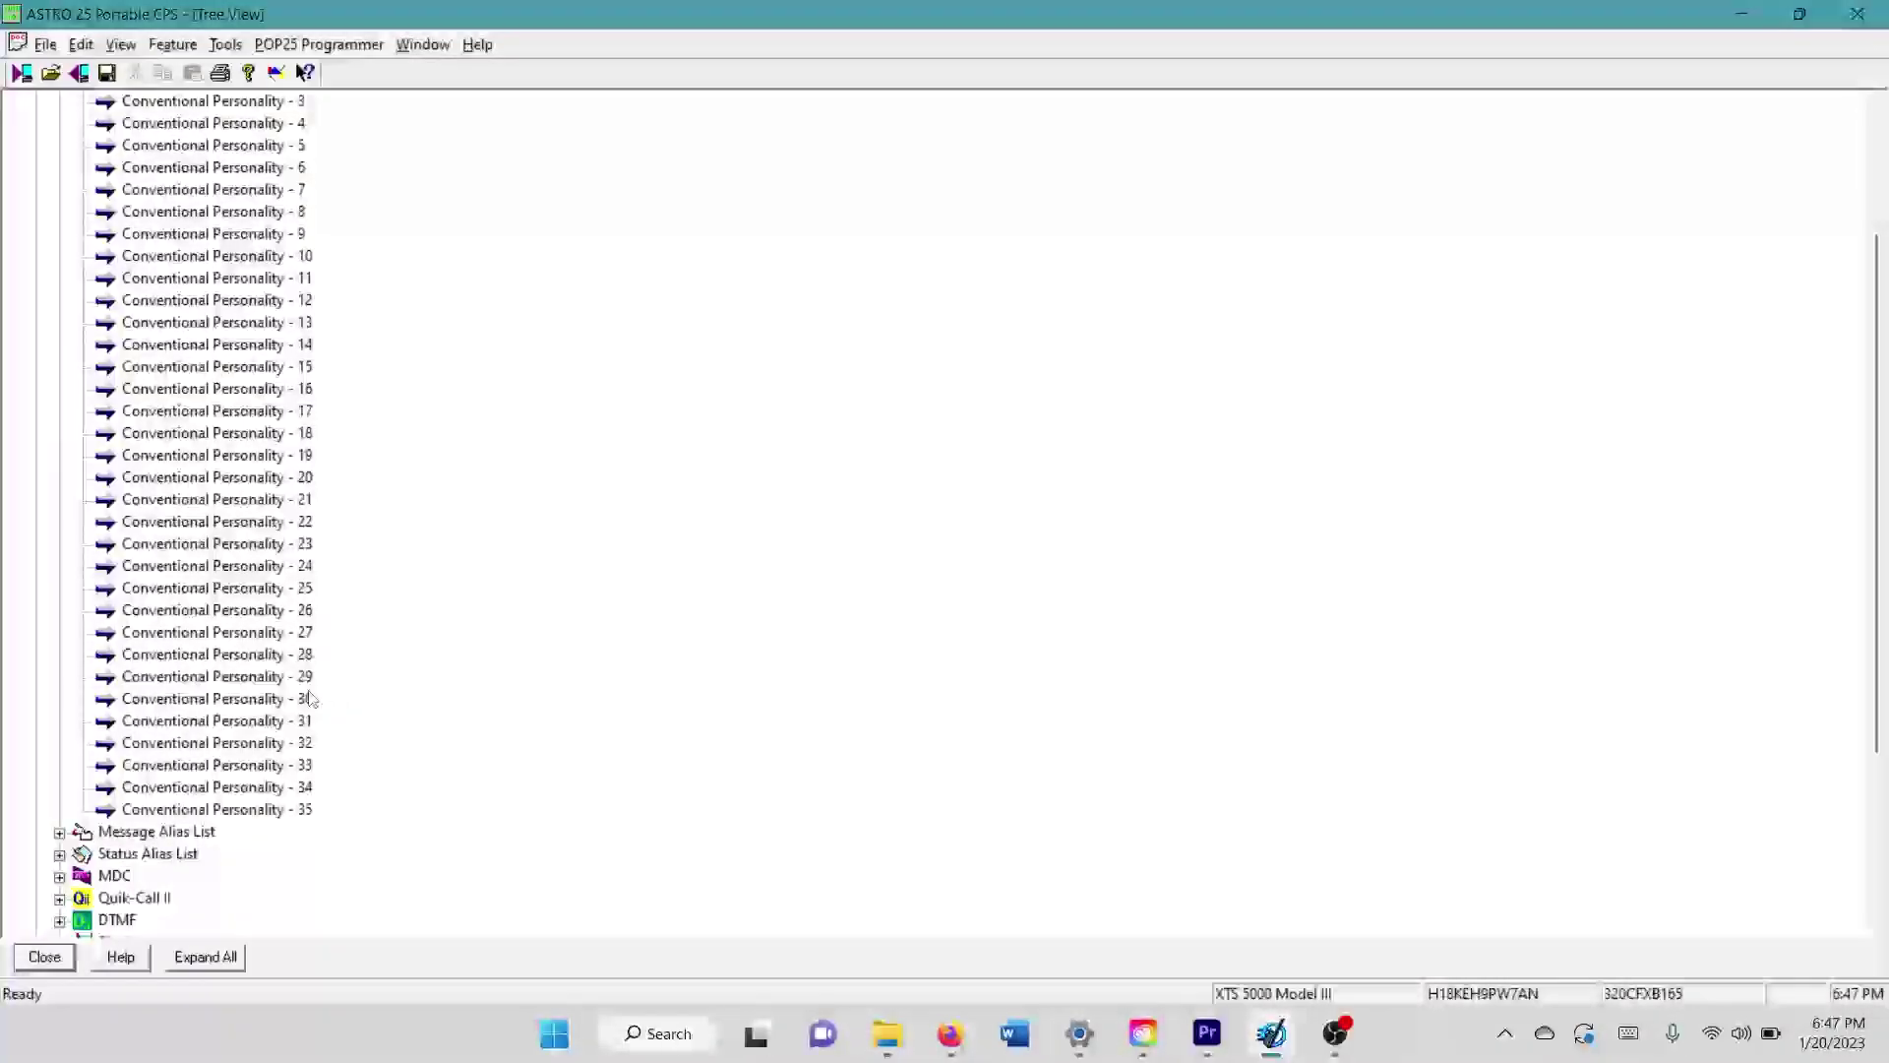
pyautogui.scroll(3, 128, 620)
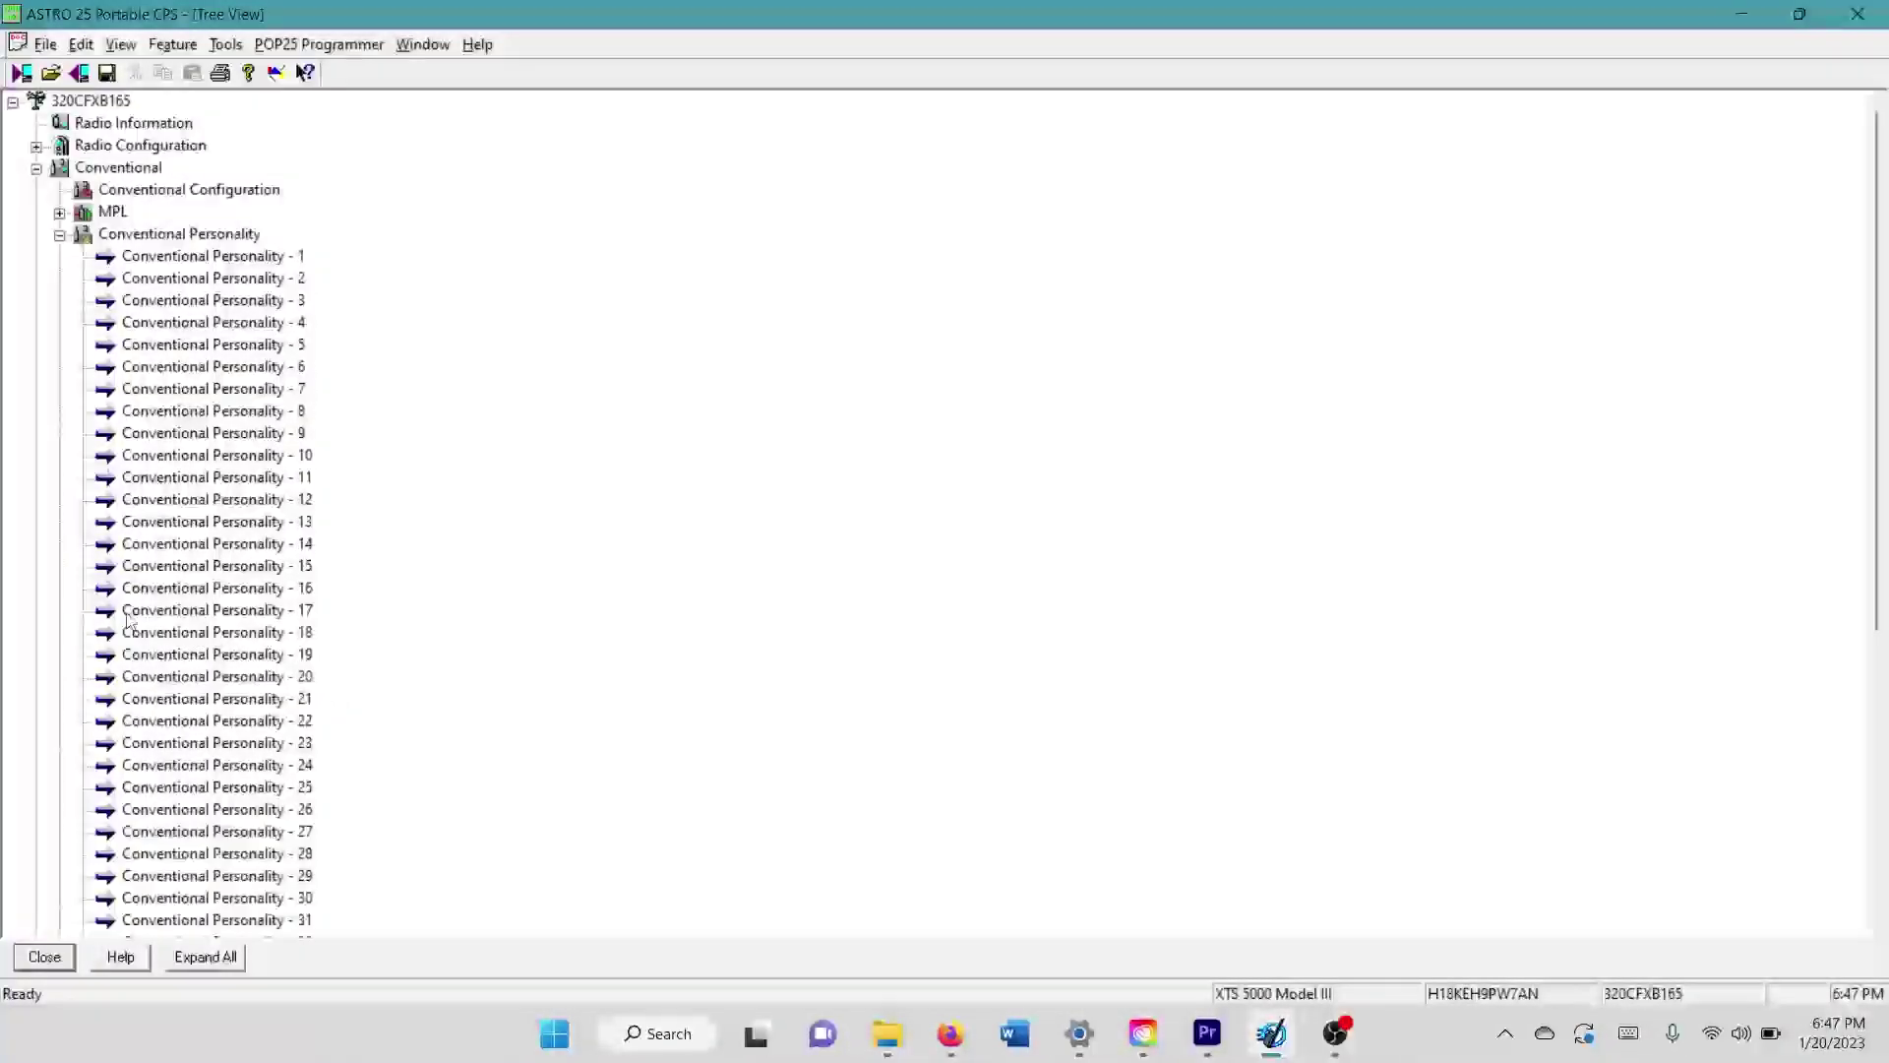
# Collapse the Conventional Personality list and the Zone Channel Assignment branch
pyautogui.click(59, 235)
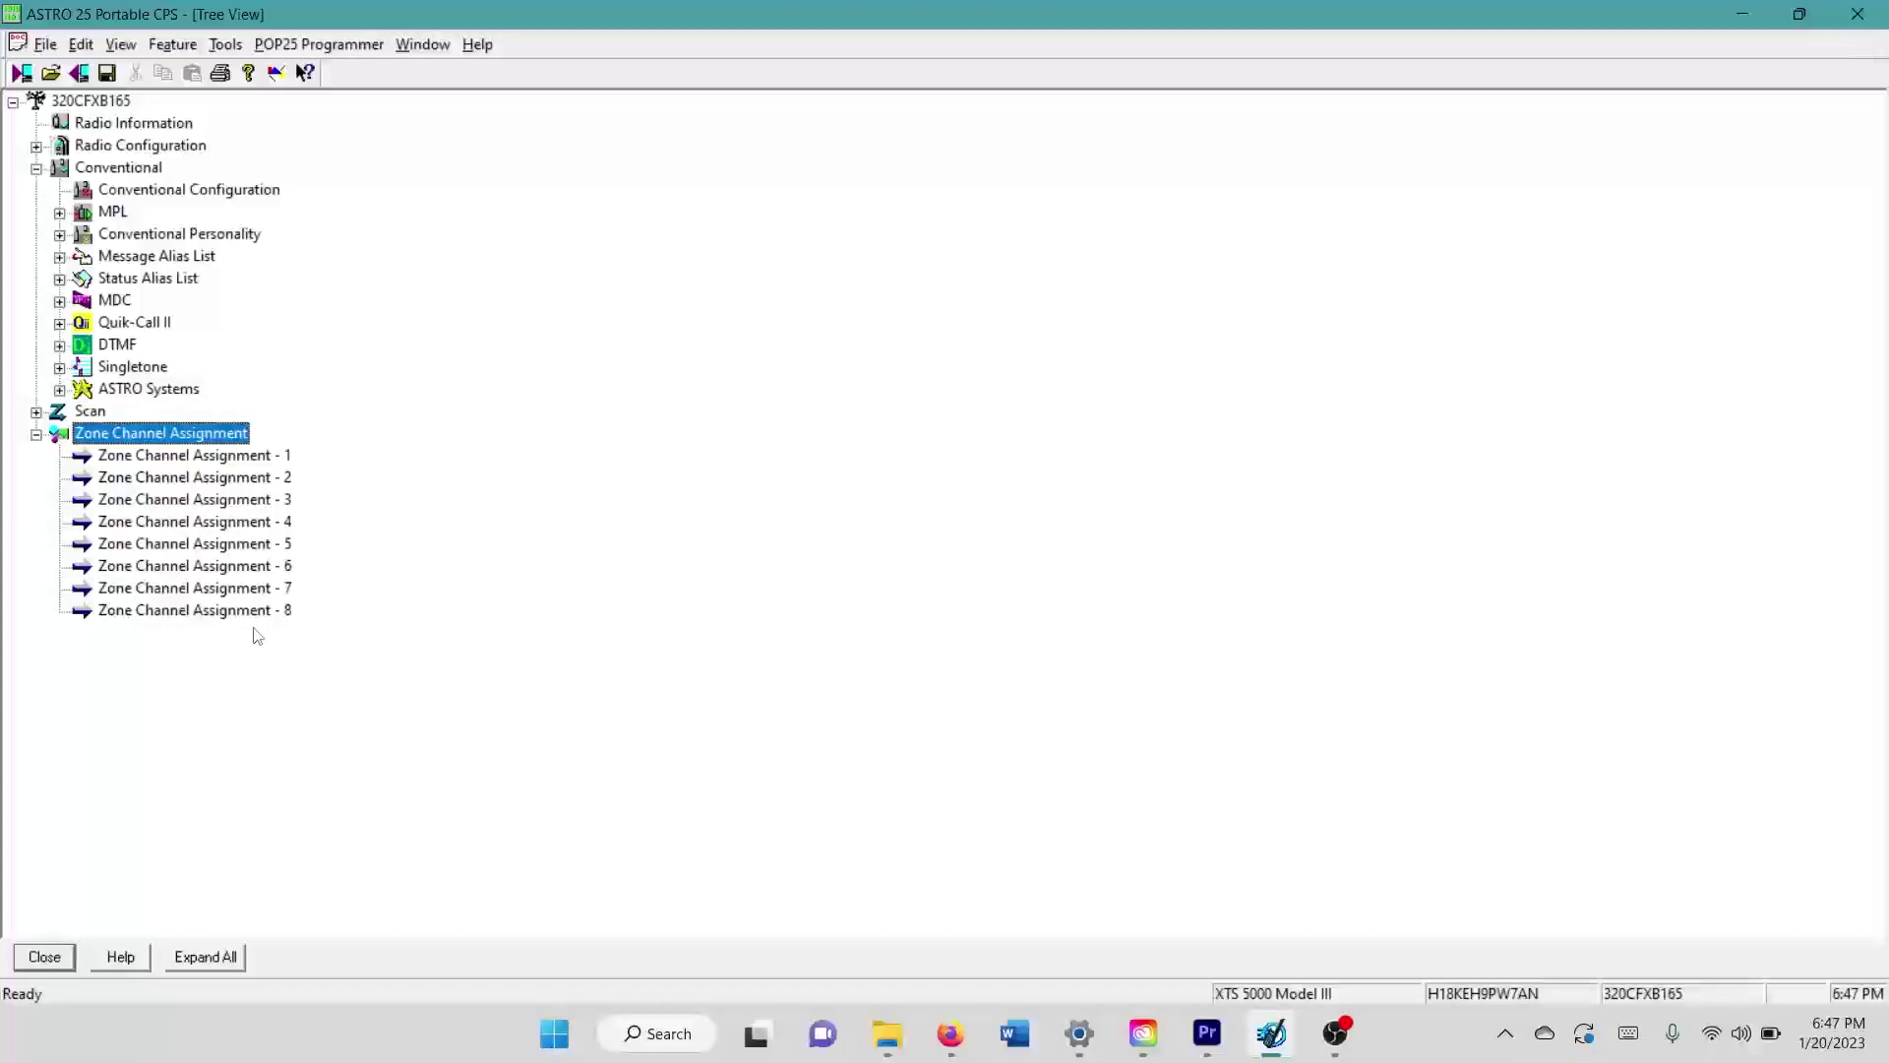
pyautogui.click(36, 436)
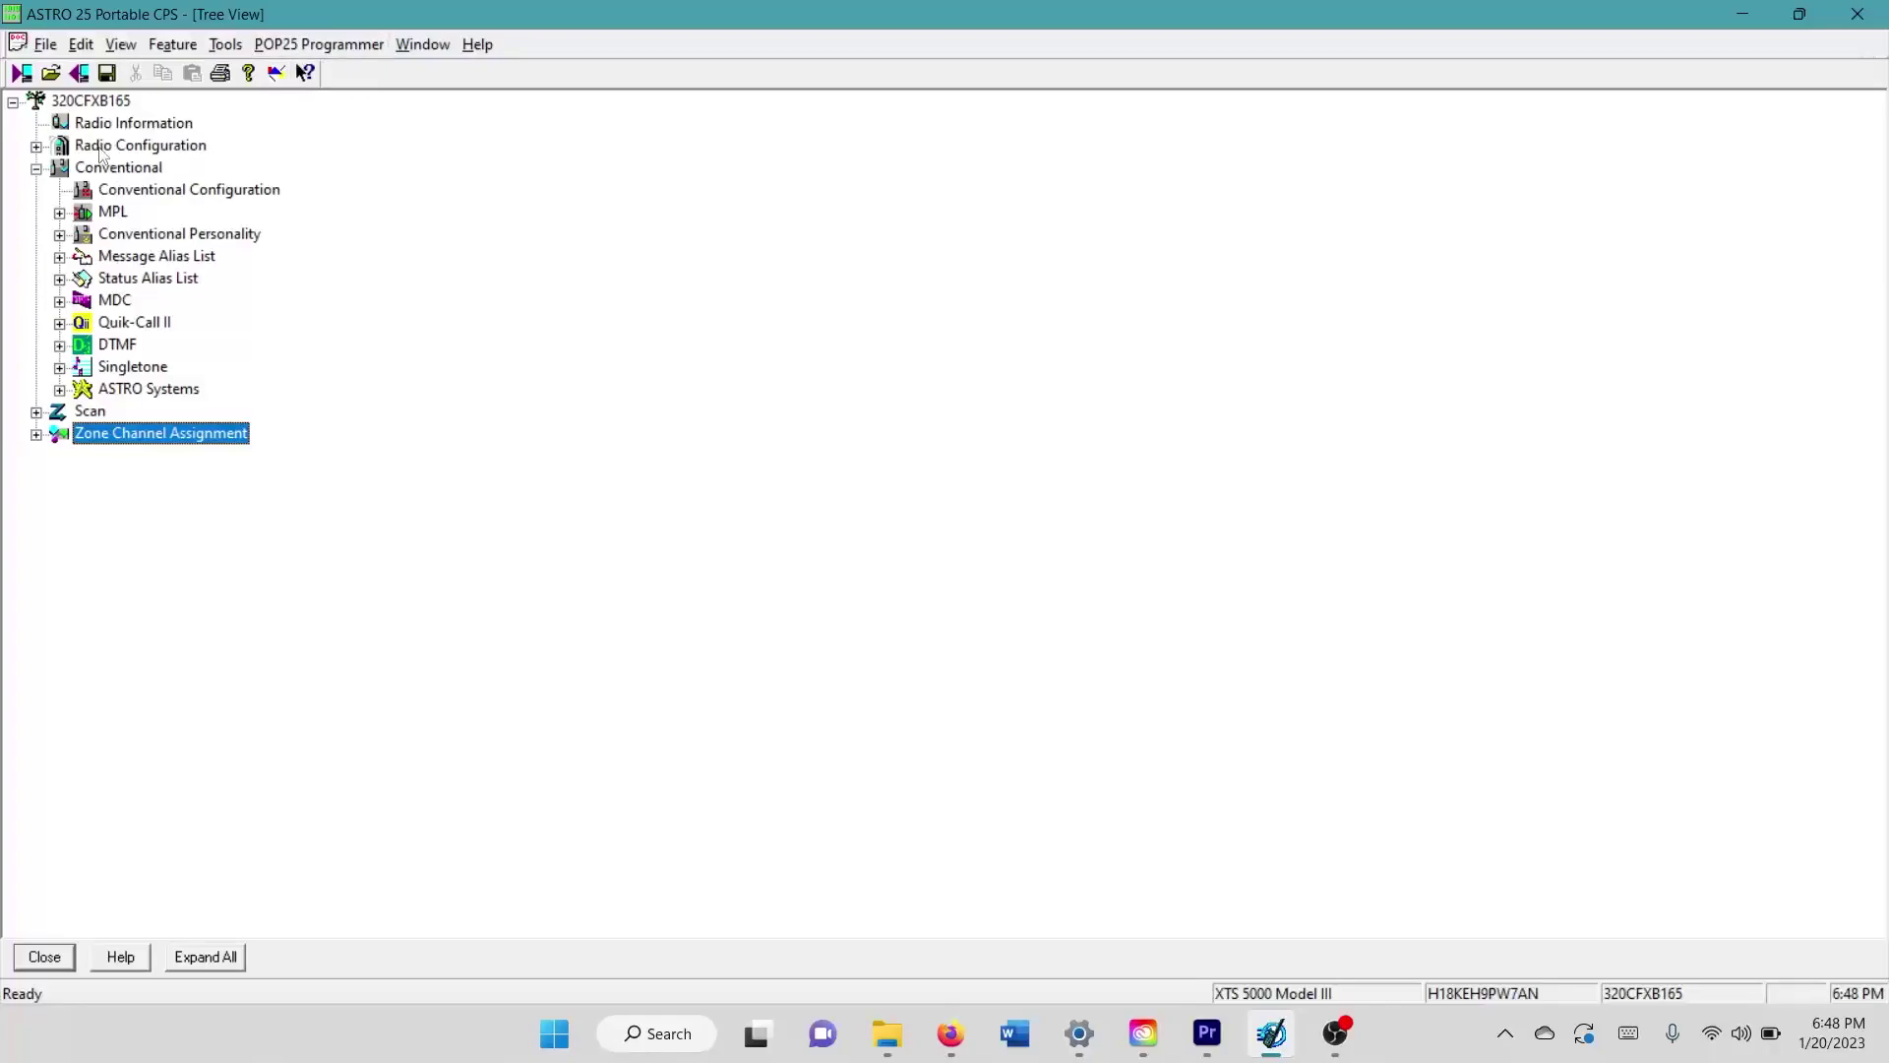
# Expand Radio Configuration and open the Data User List entries grid
pyautogui.doubleClick(137, 144)
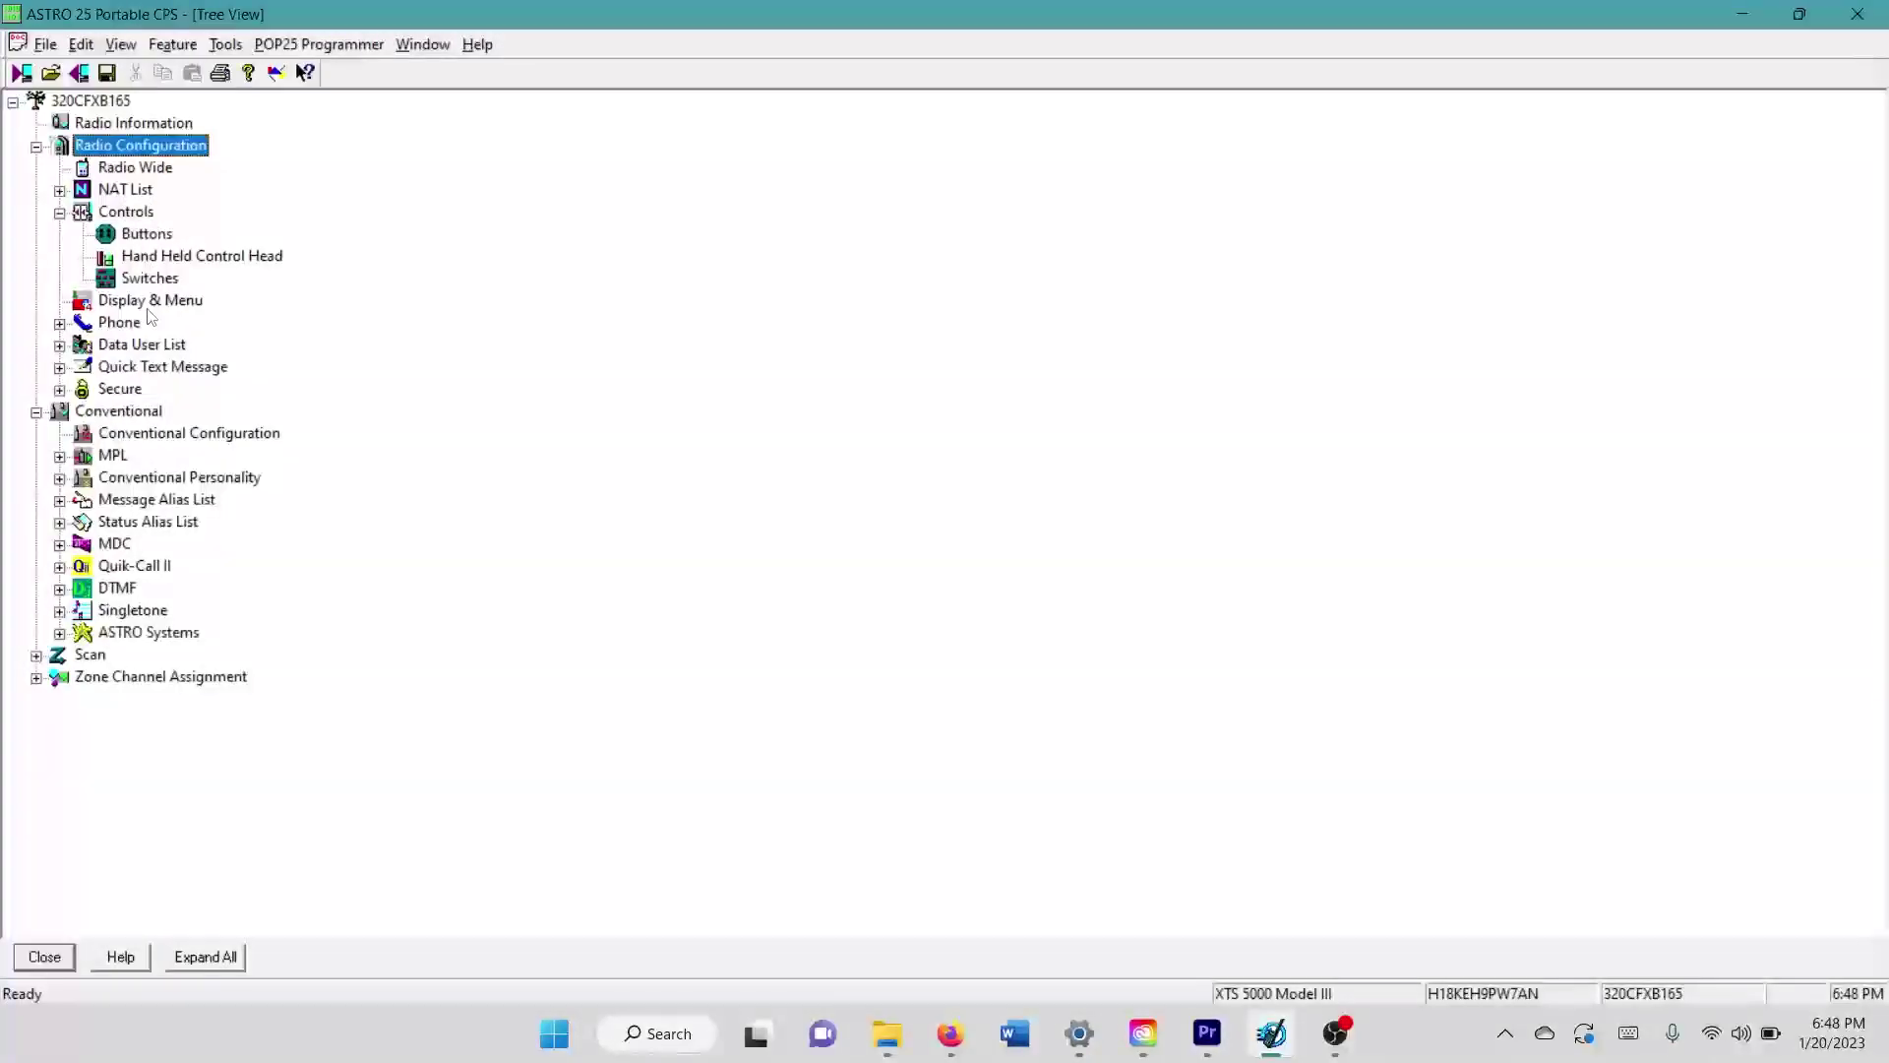
pyautogui.click(126, 347)
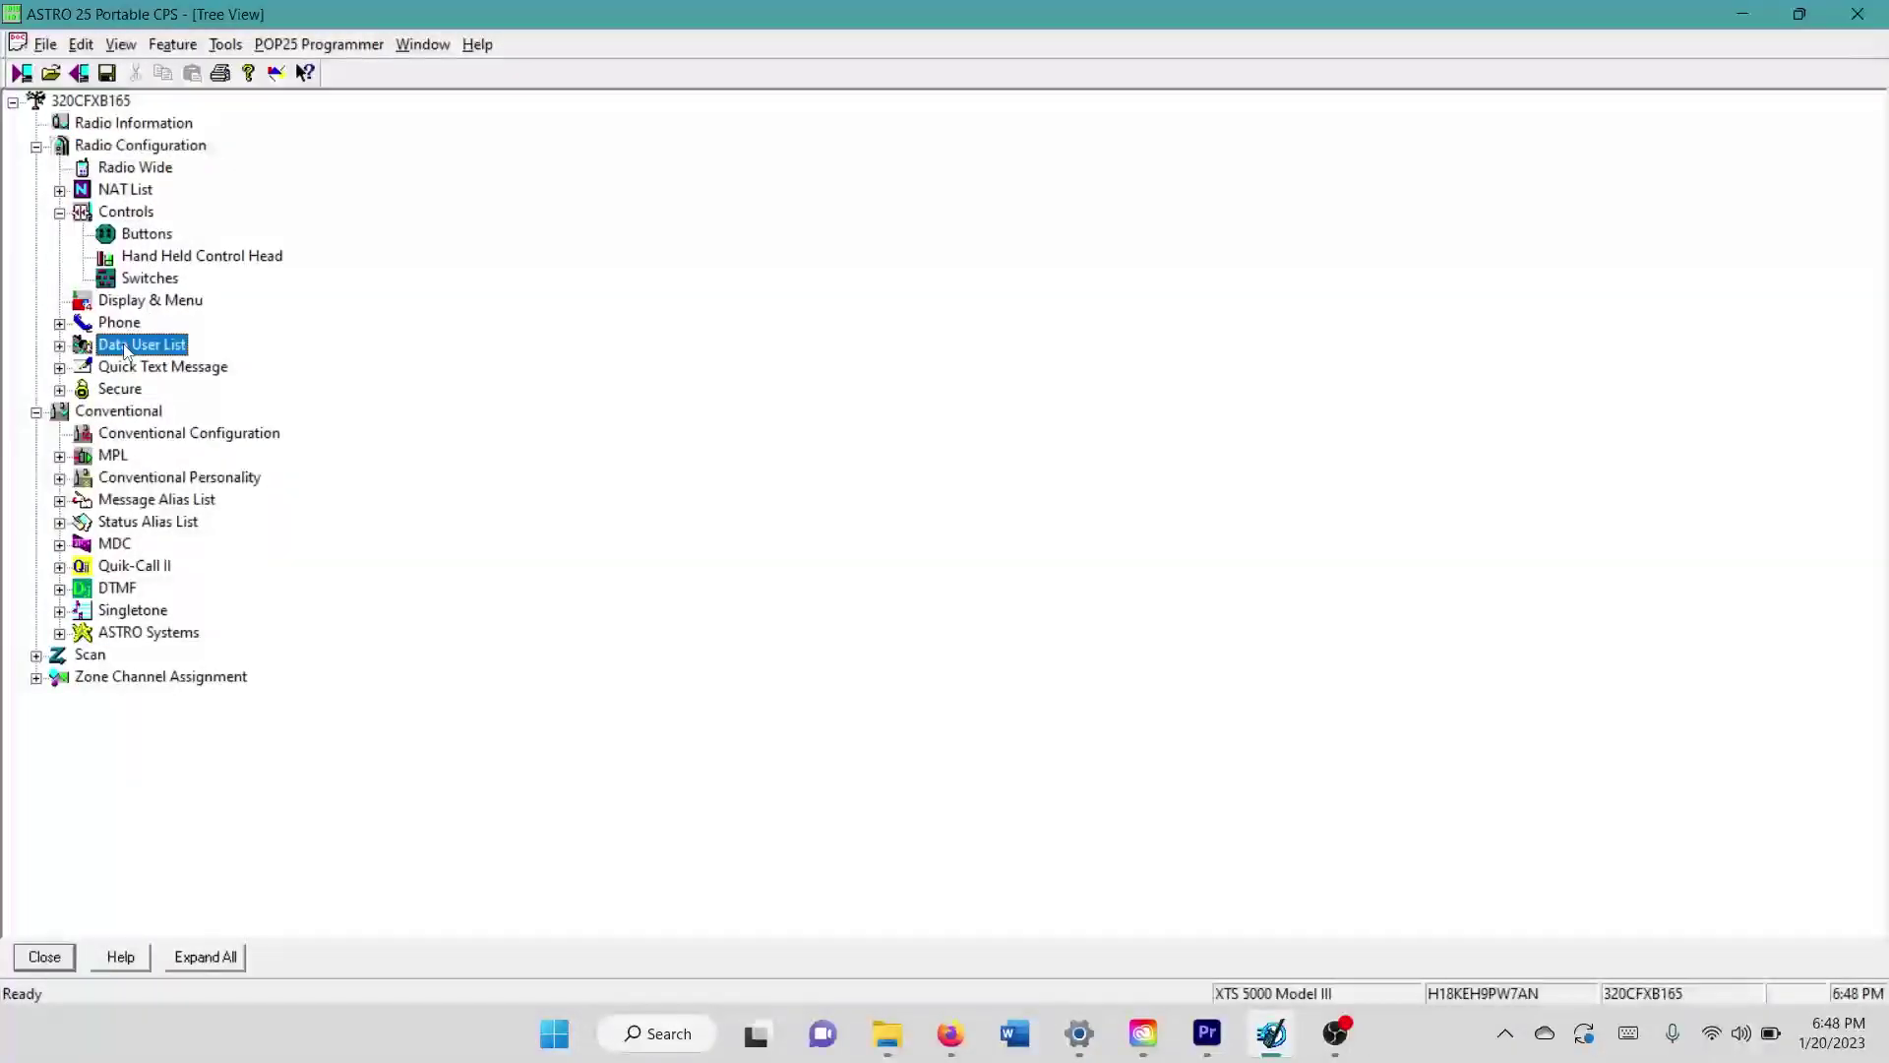
pyautogui.doubleClick(126, 346)
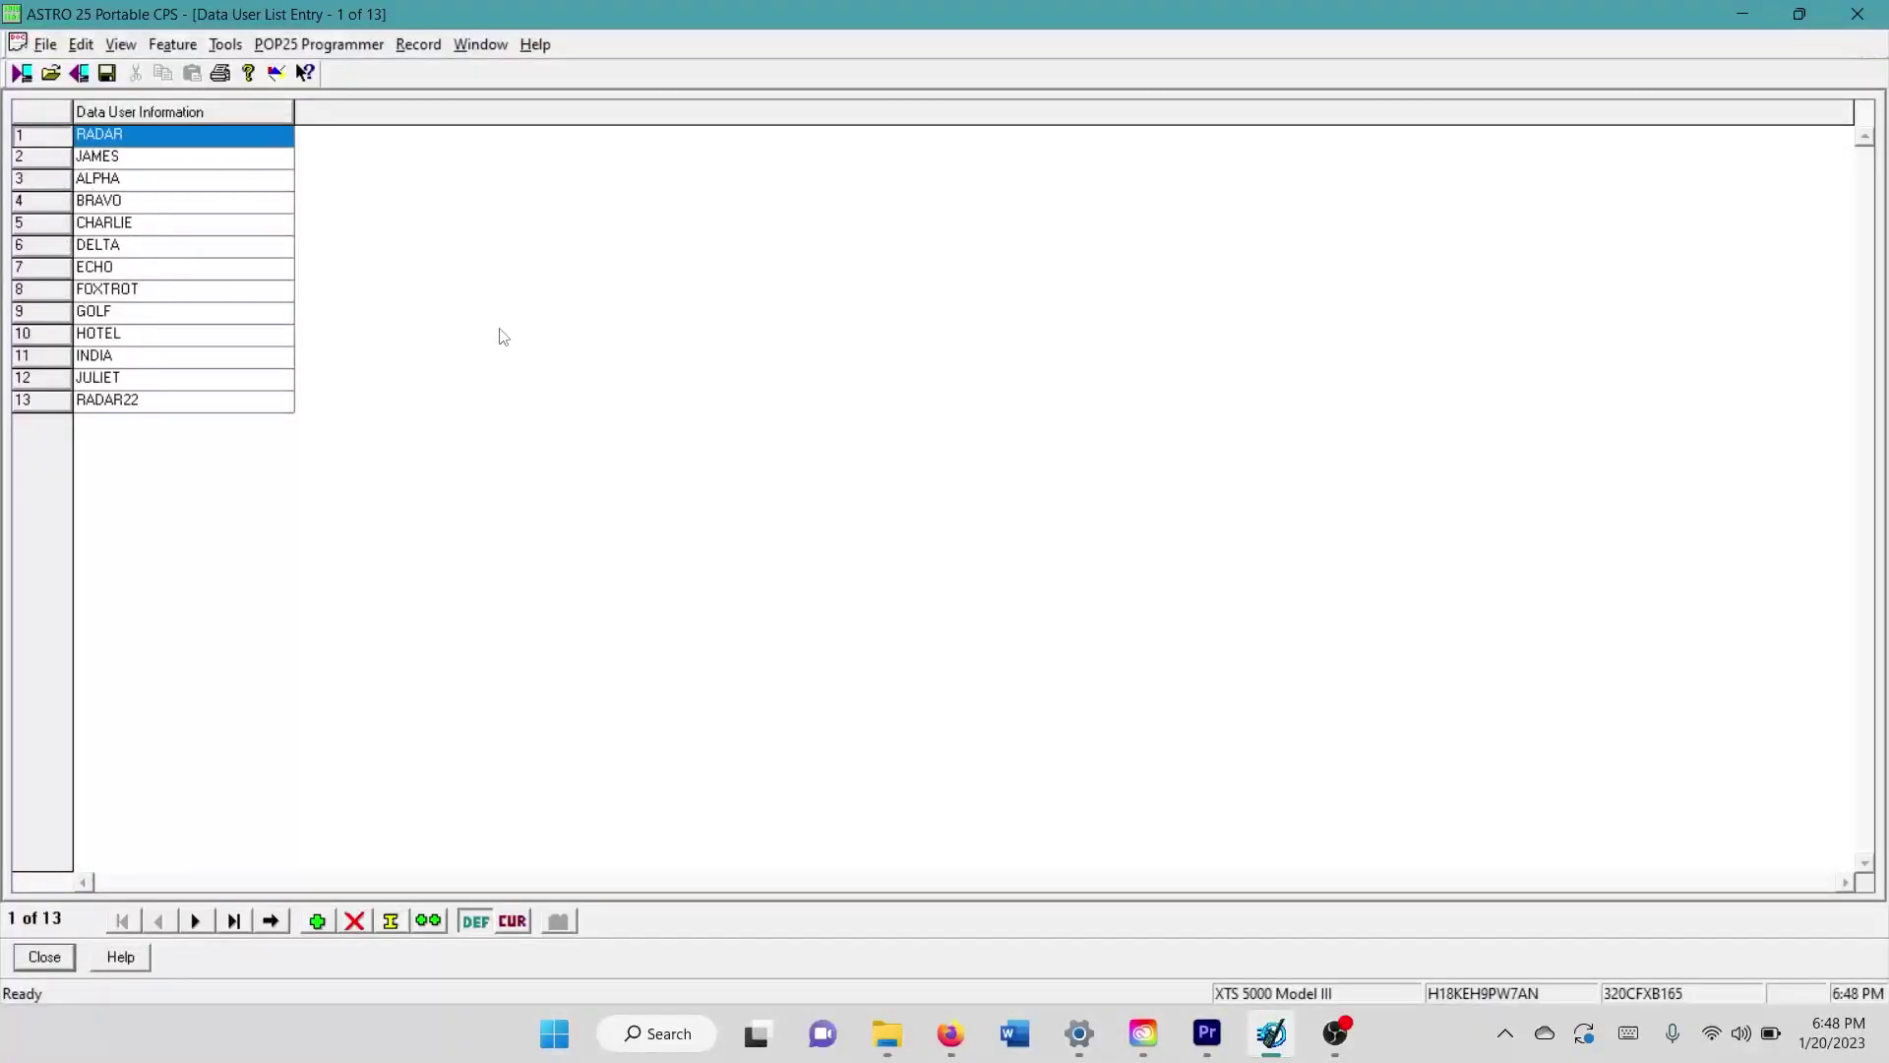
# Review the ALPHA, GOLF, CHARLIE and row-2 data user entries
pyautogui.doubleClick(109, 179)
pyautogui.click(155, 184)
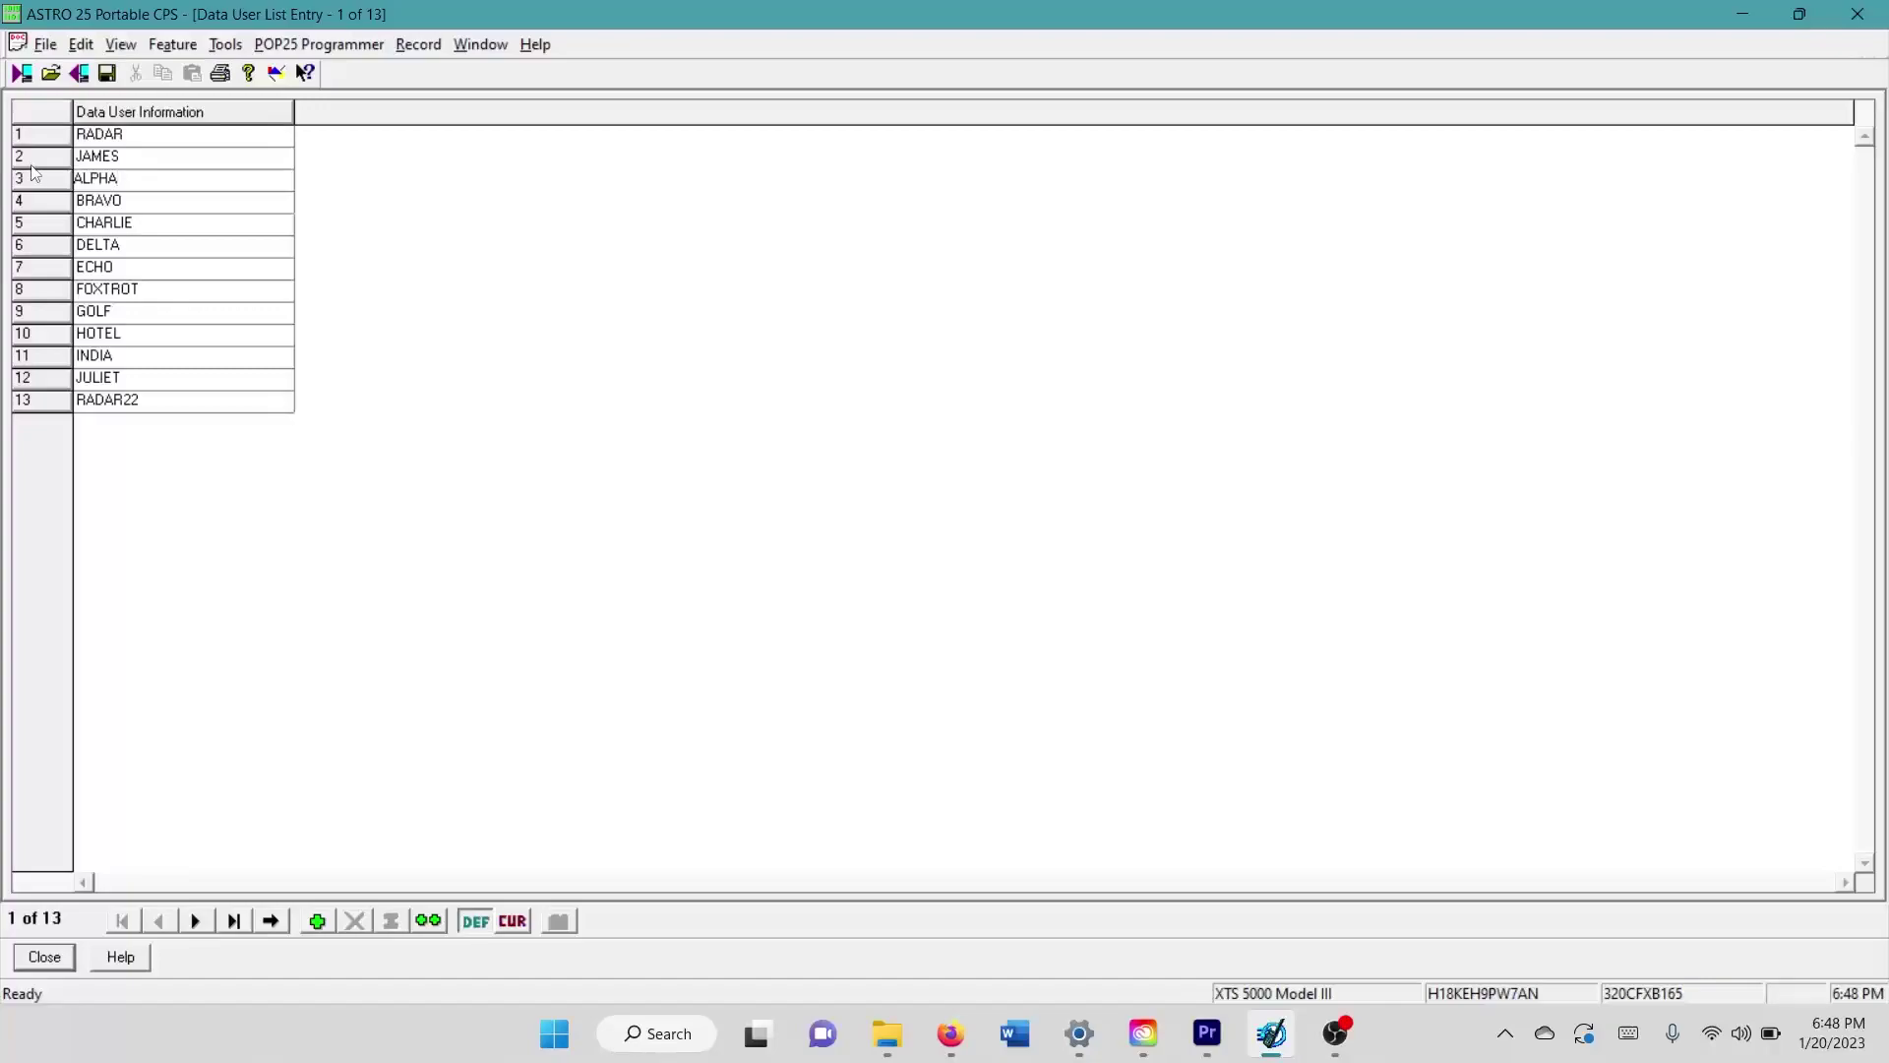
pyautogui.click(123, 314)
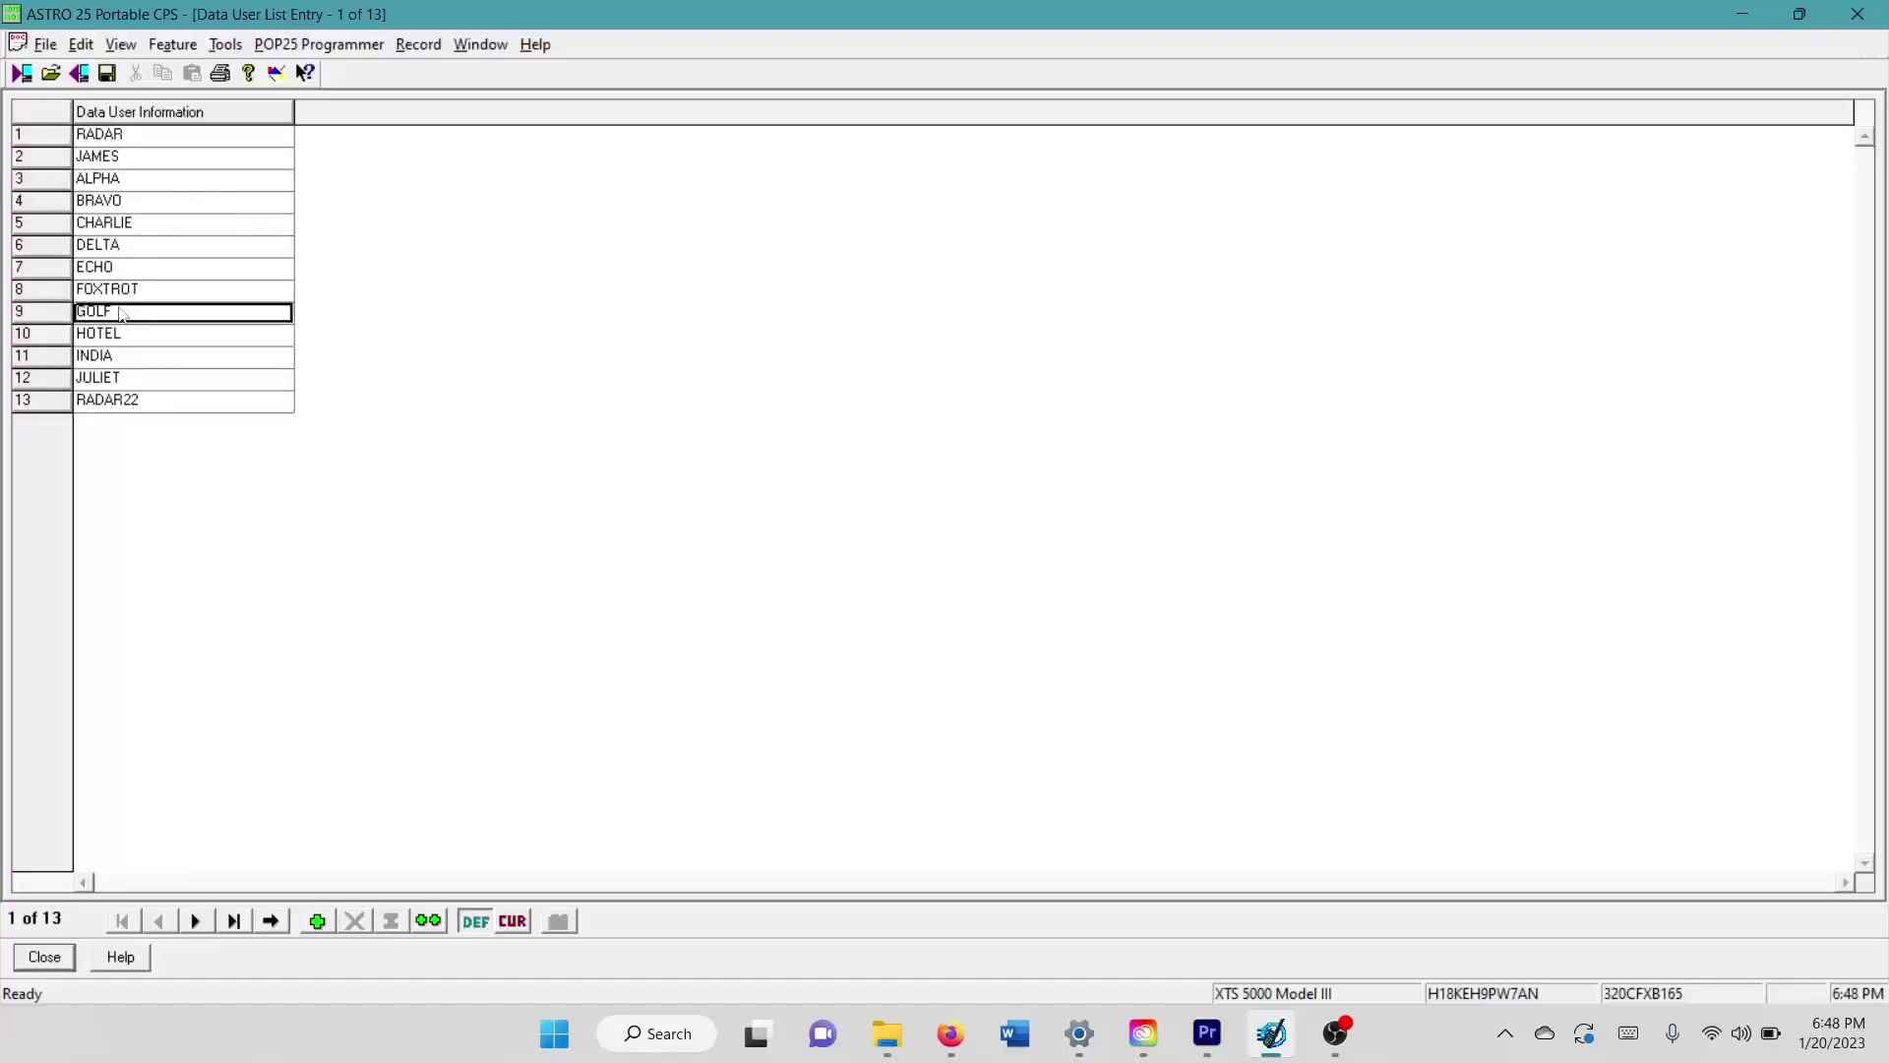
pyautogui.click(134, 162)
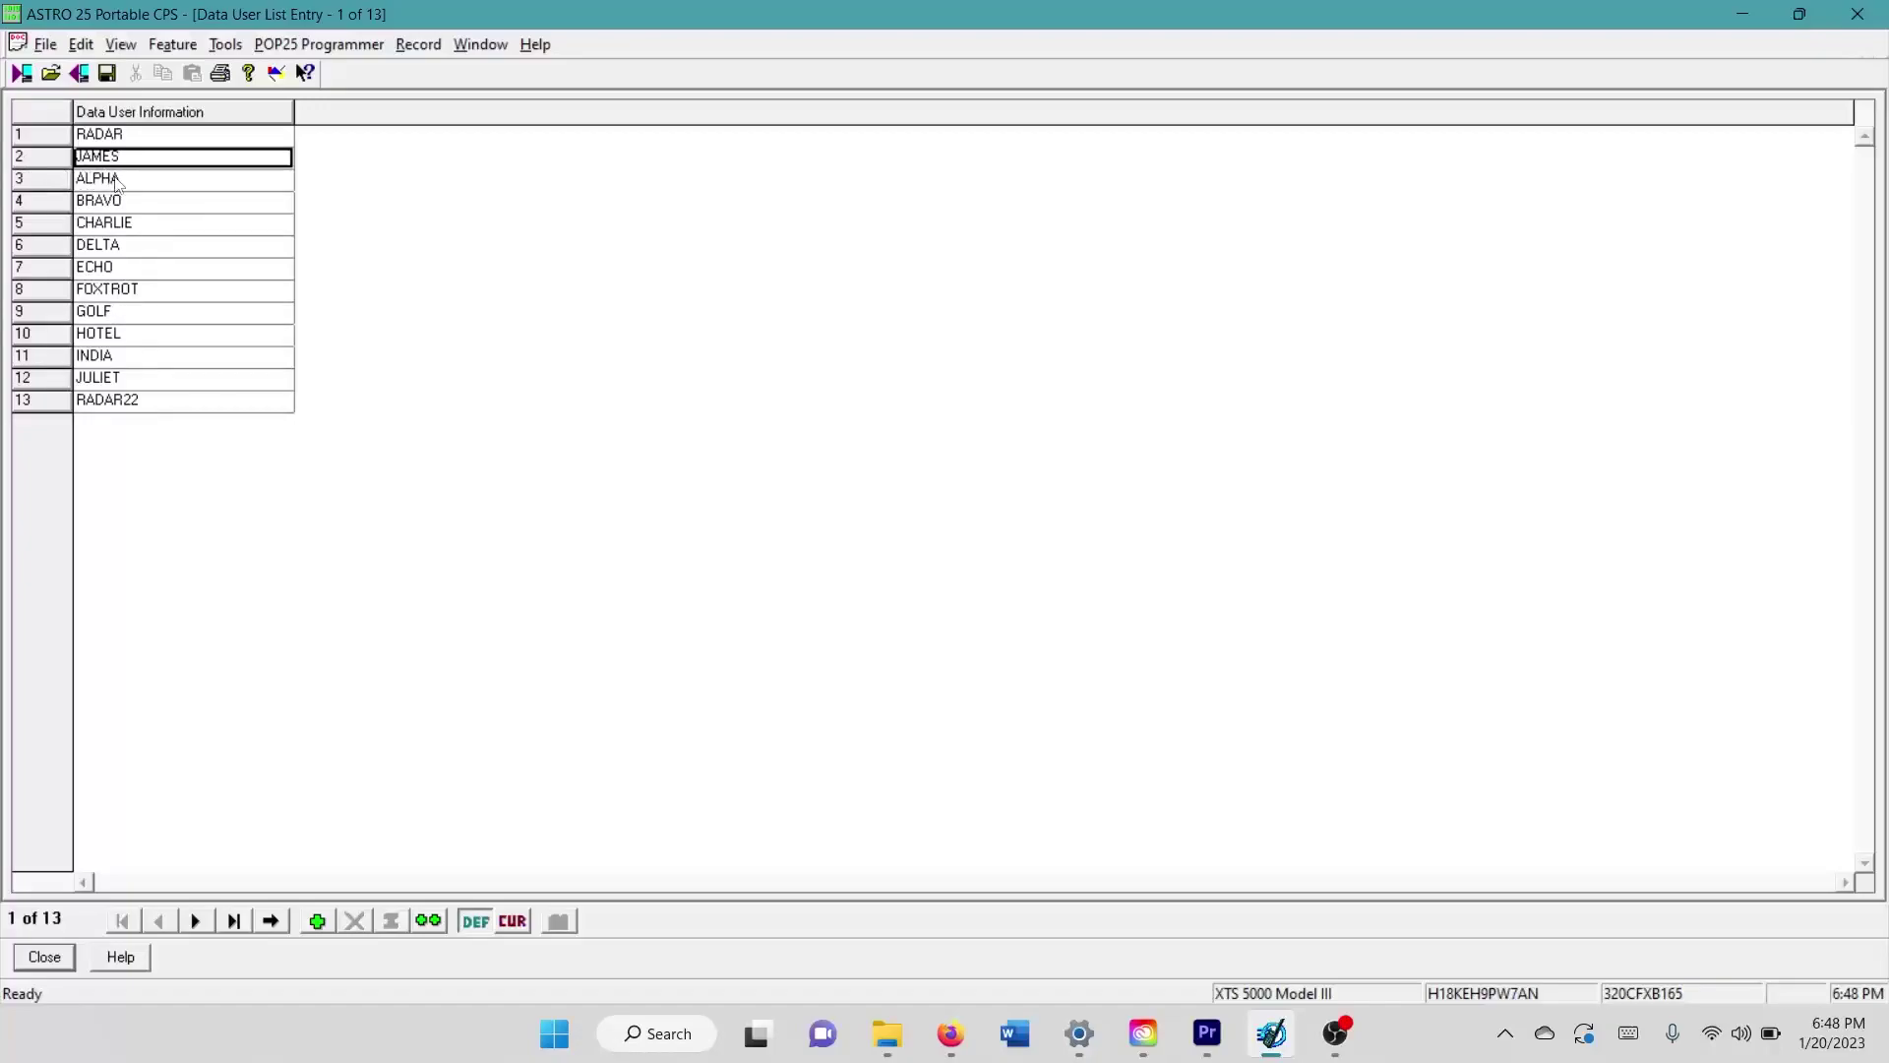
pyautogui.click(120, 183)
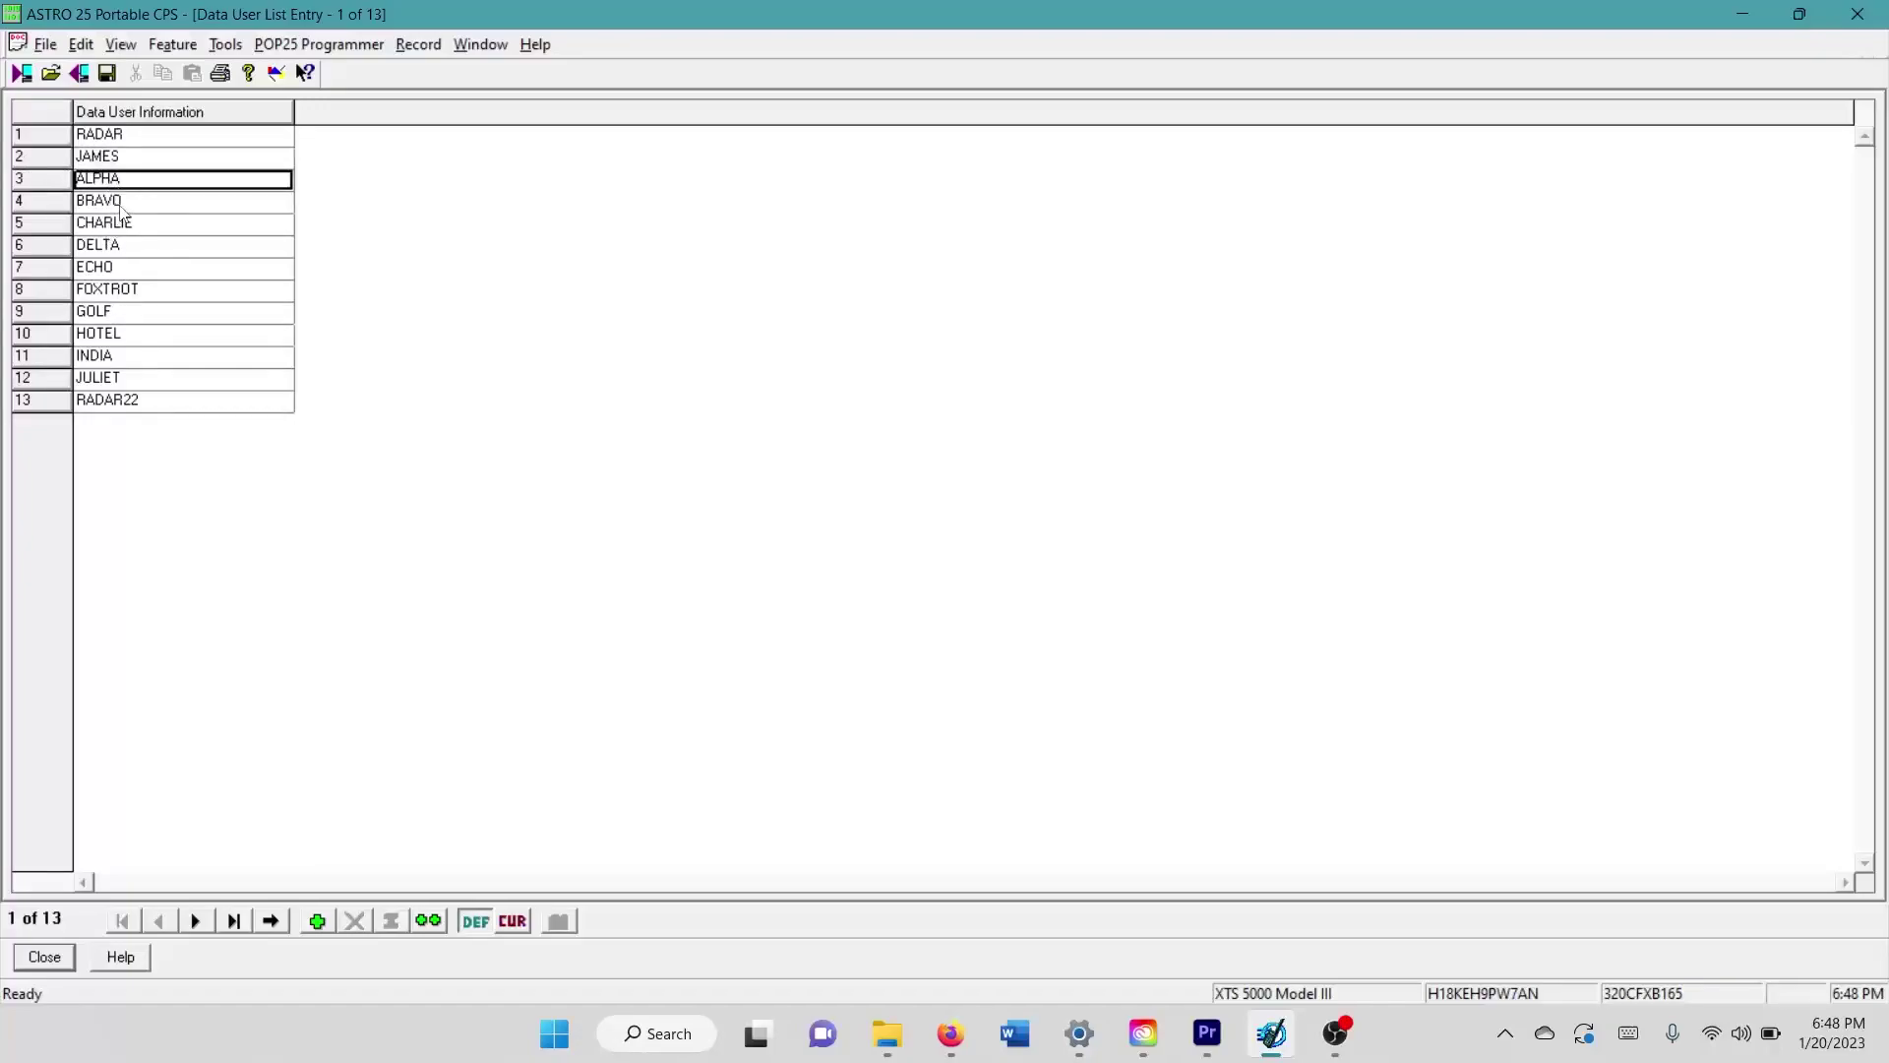
pyautogui.click(126, 227)
pyautogui.click(123, 157)
pyautogui.click(114, 182)
# Close the data user list and collapse the Controls and Data User List branches
pyautogui.click(64, 956)
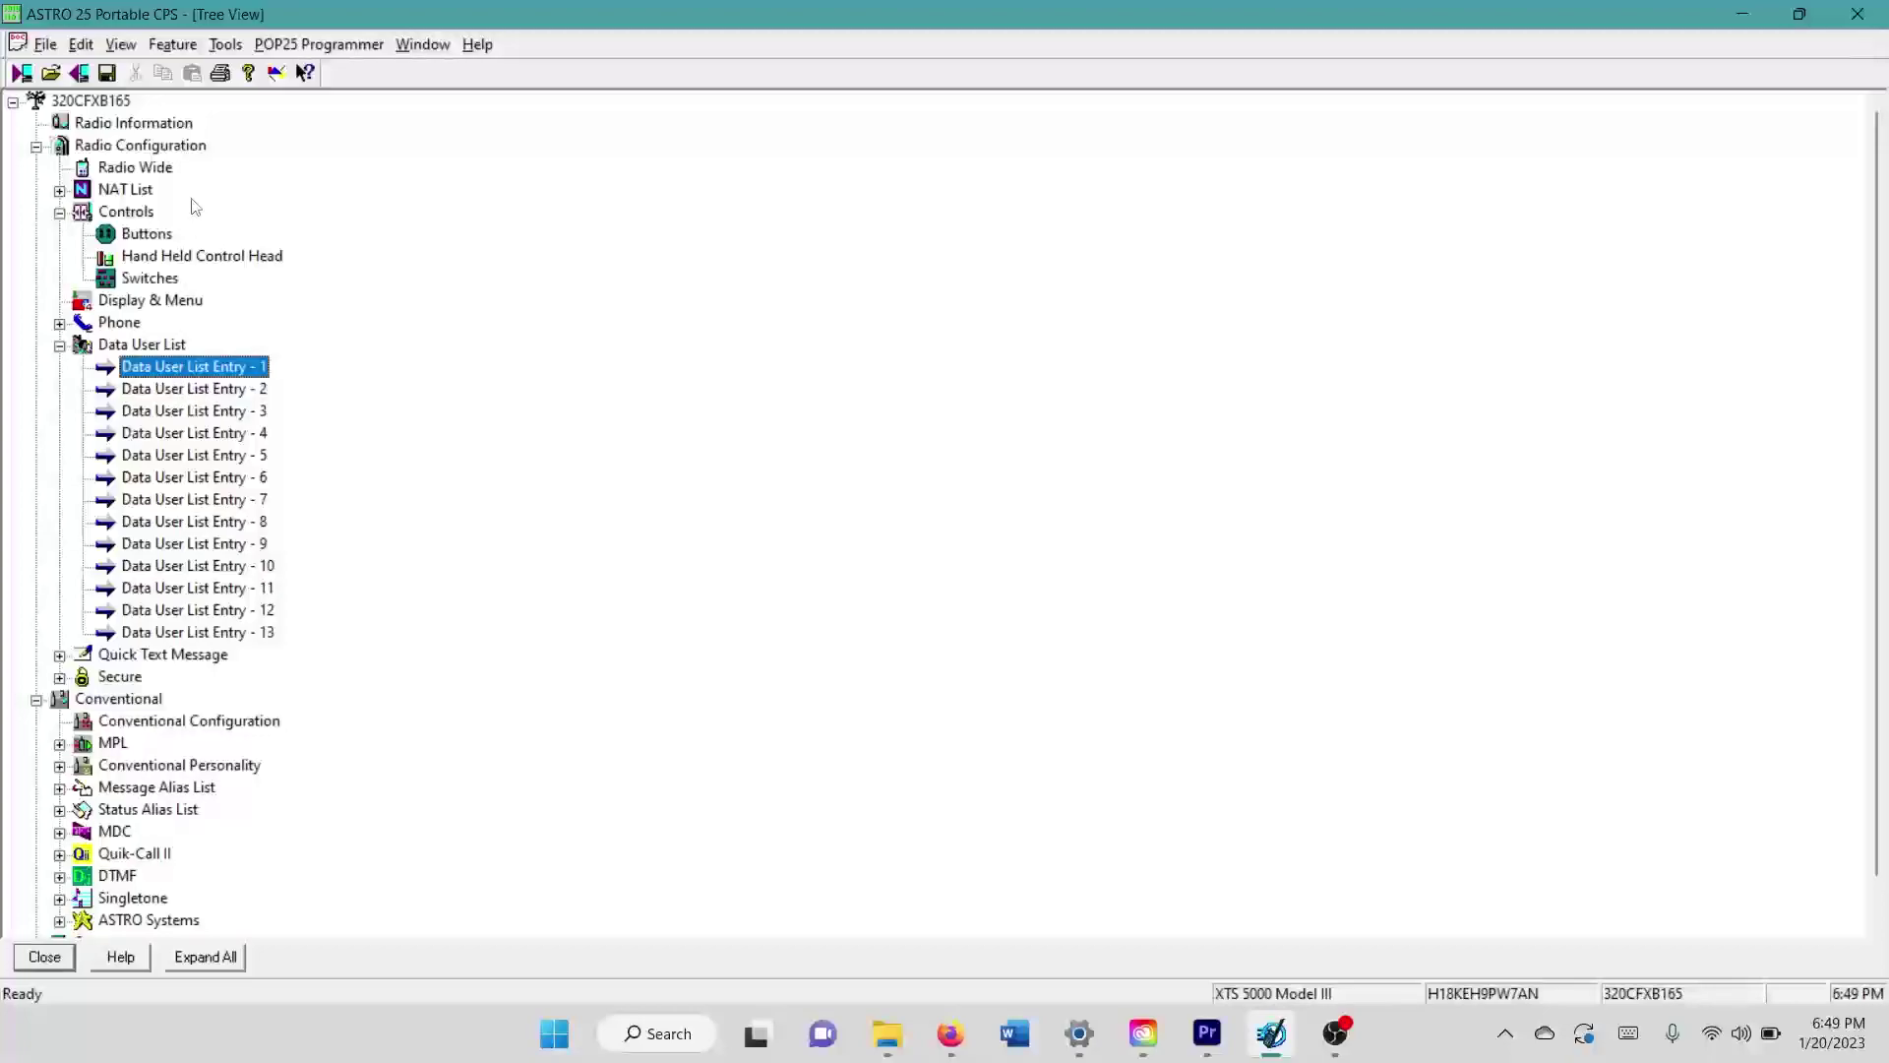
pyautogui.click(59, 211)
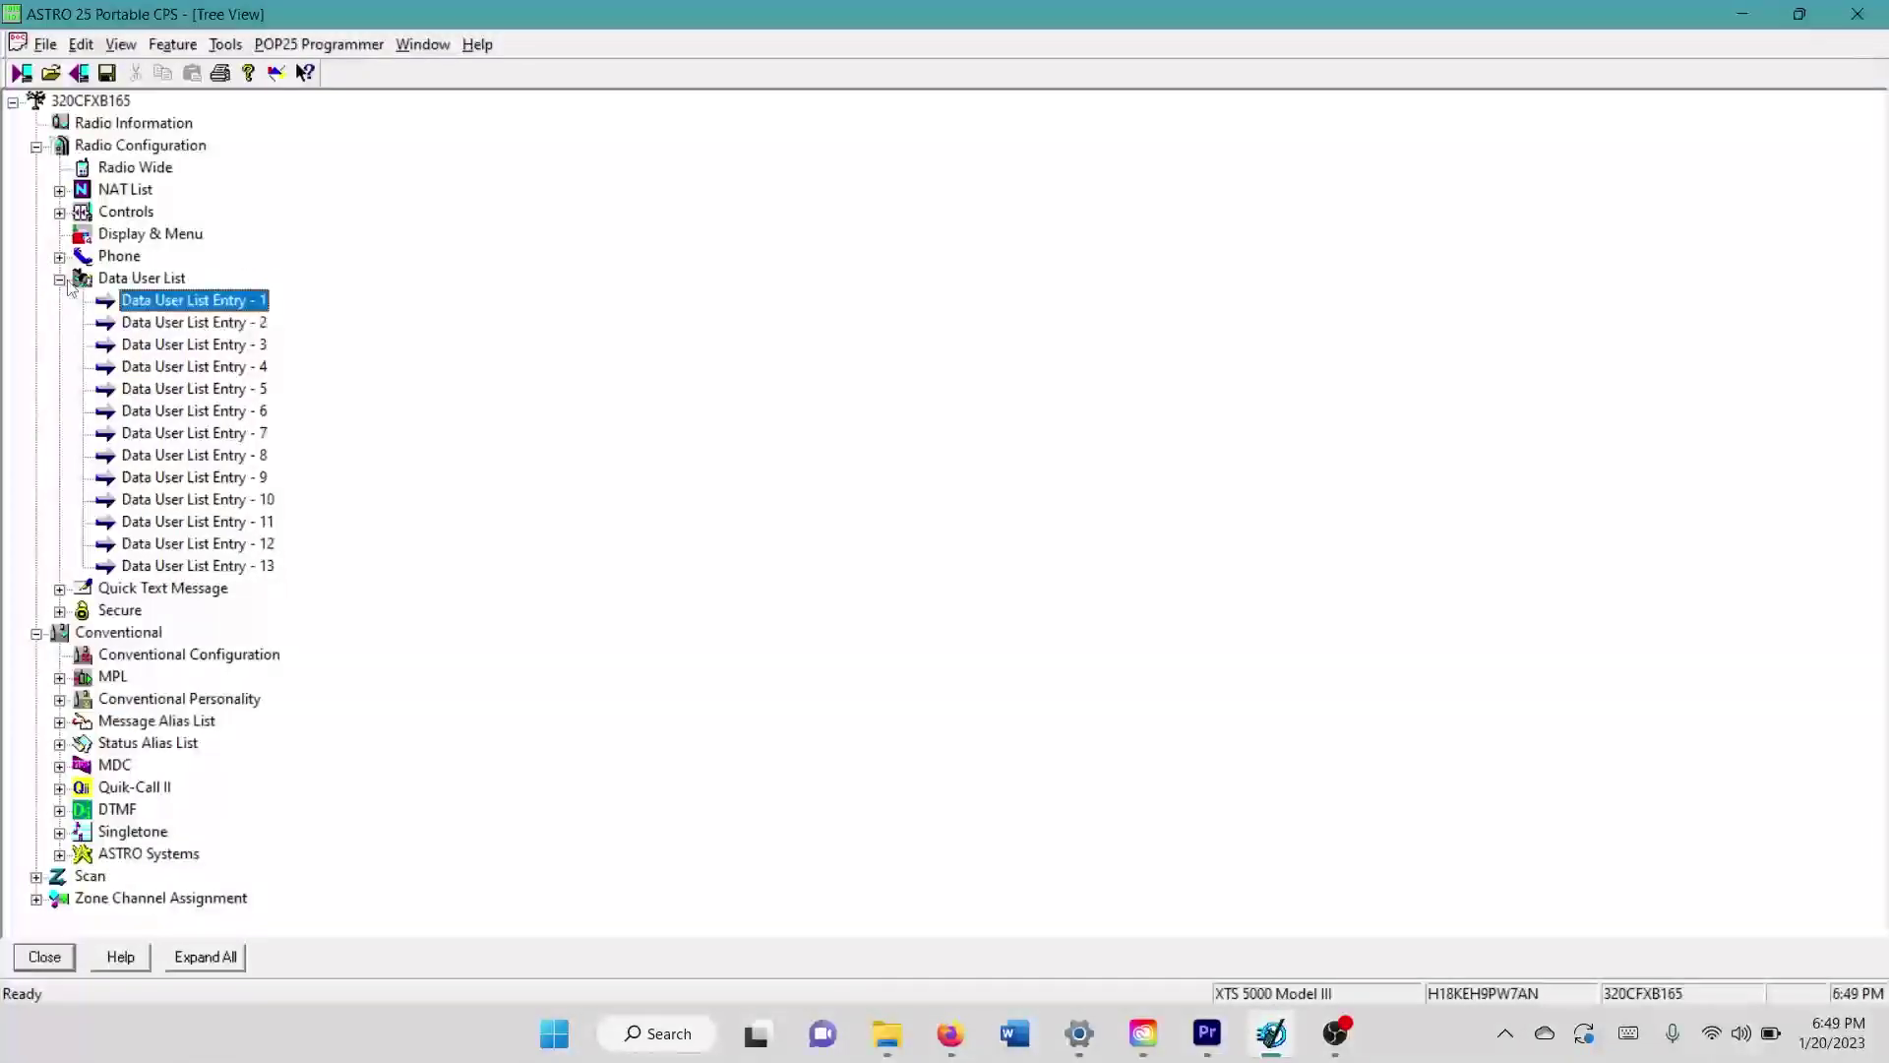
pyautogui.click(59, 278)
# Expand Secure, review Secure Configuration (Secure Equipped, Hardware type), and close it
pyautogui.click(116, 323)
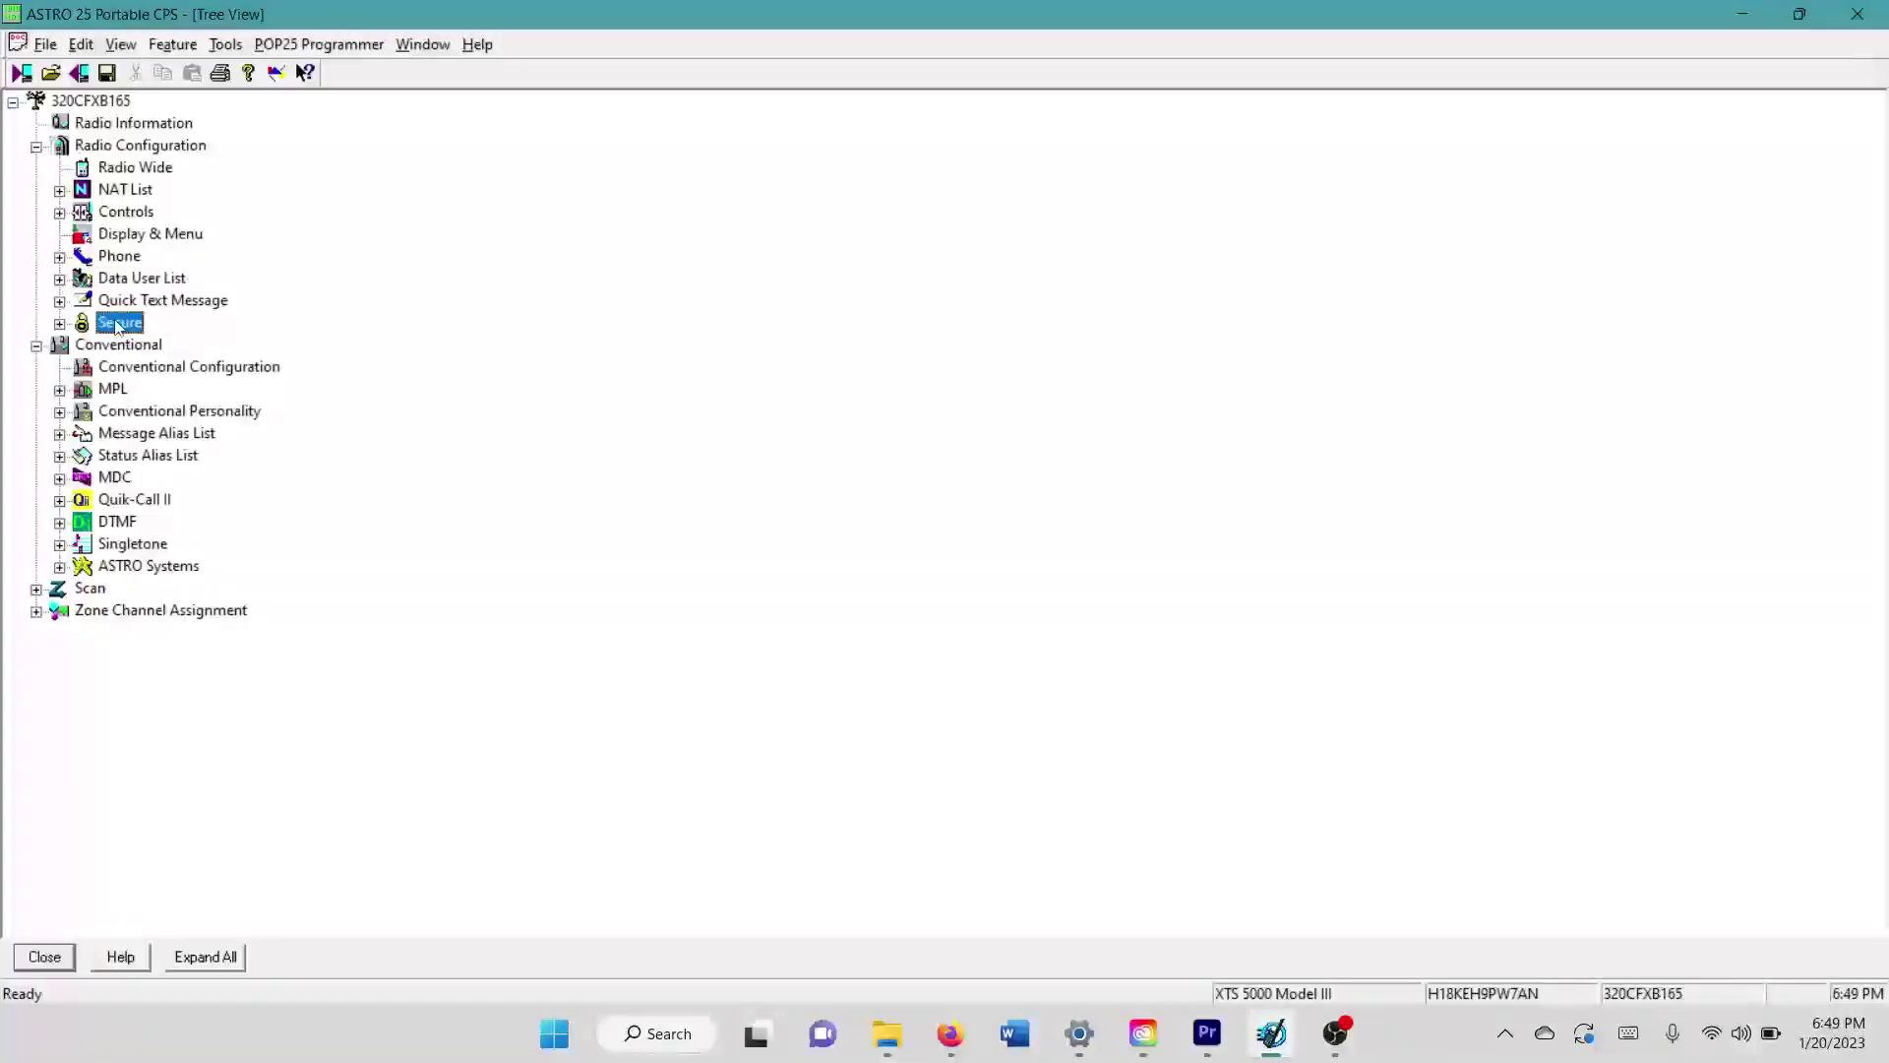
pyautogui.doubleClick(116, 324)
pyautogui.doubleClick(149, 345)
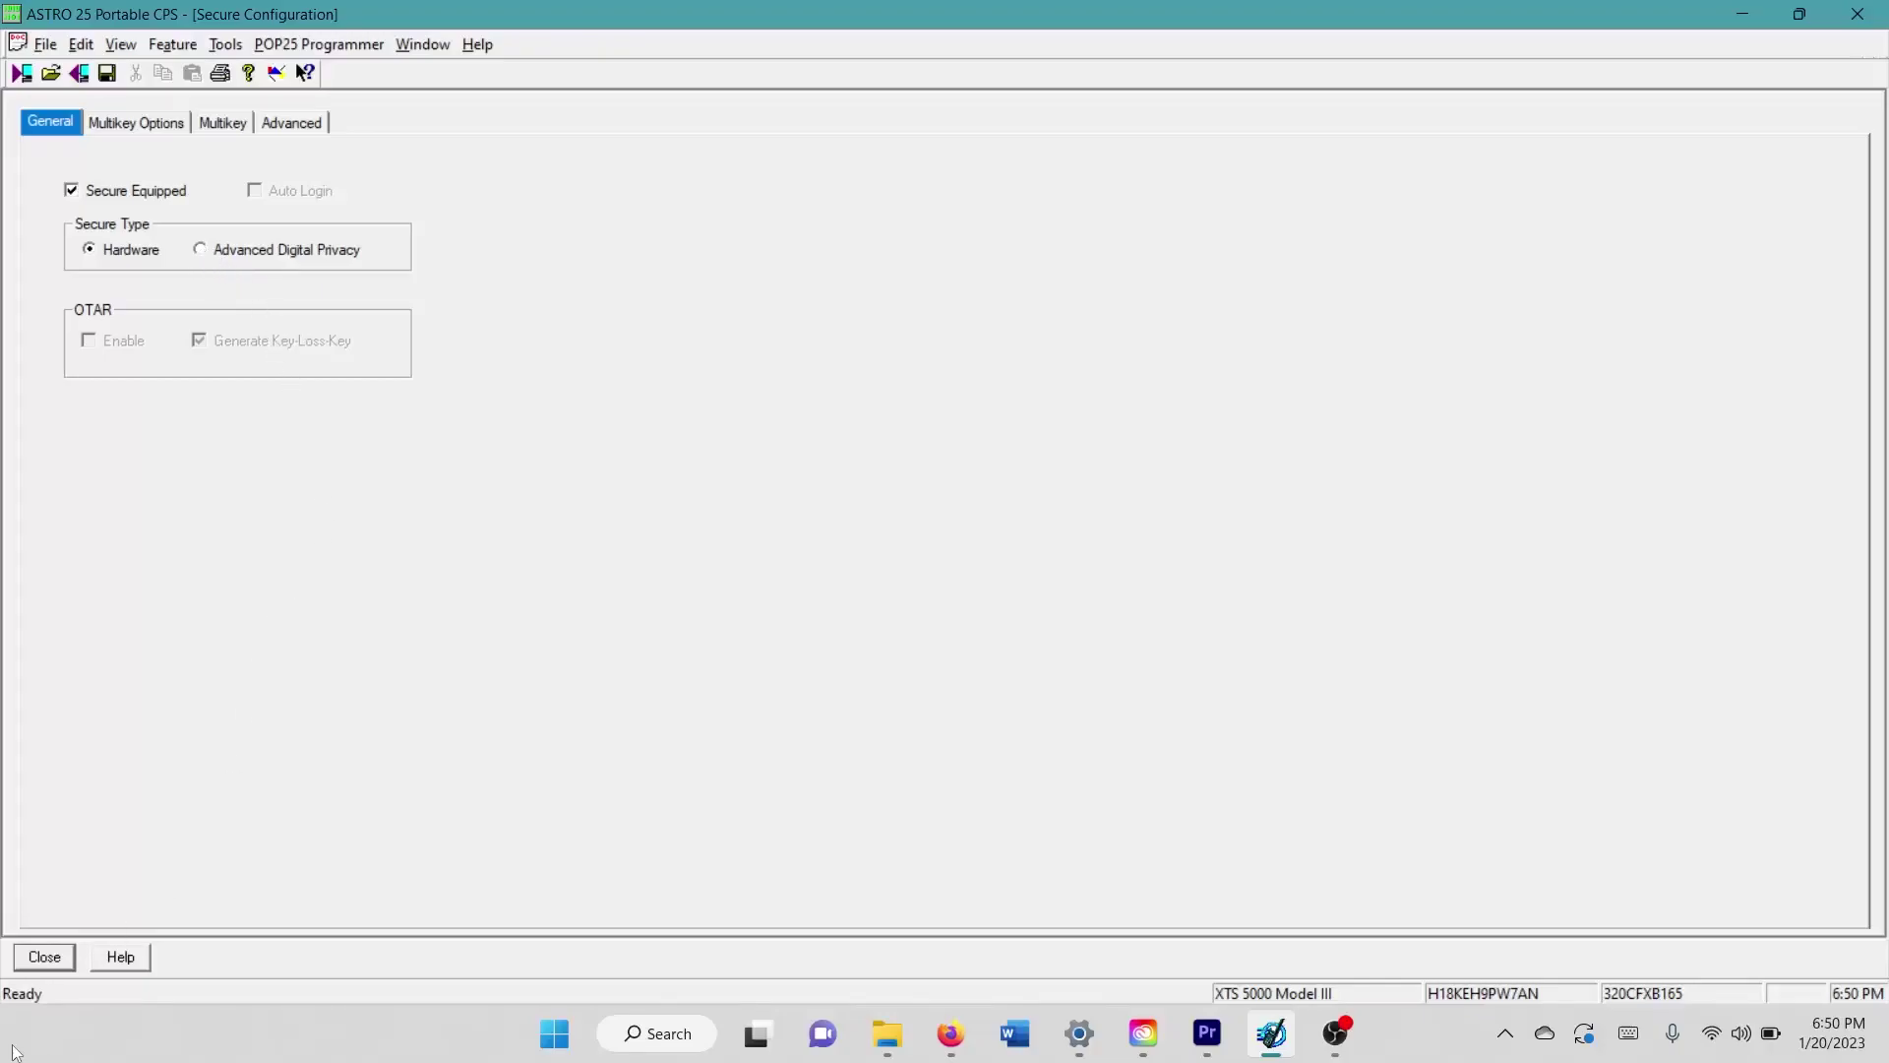
pyautogui.click(42, 966)
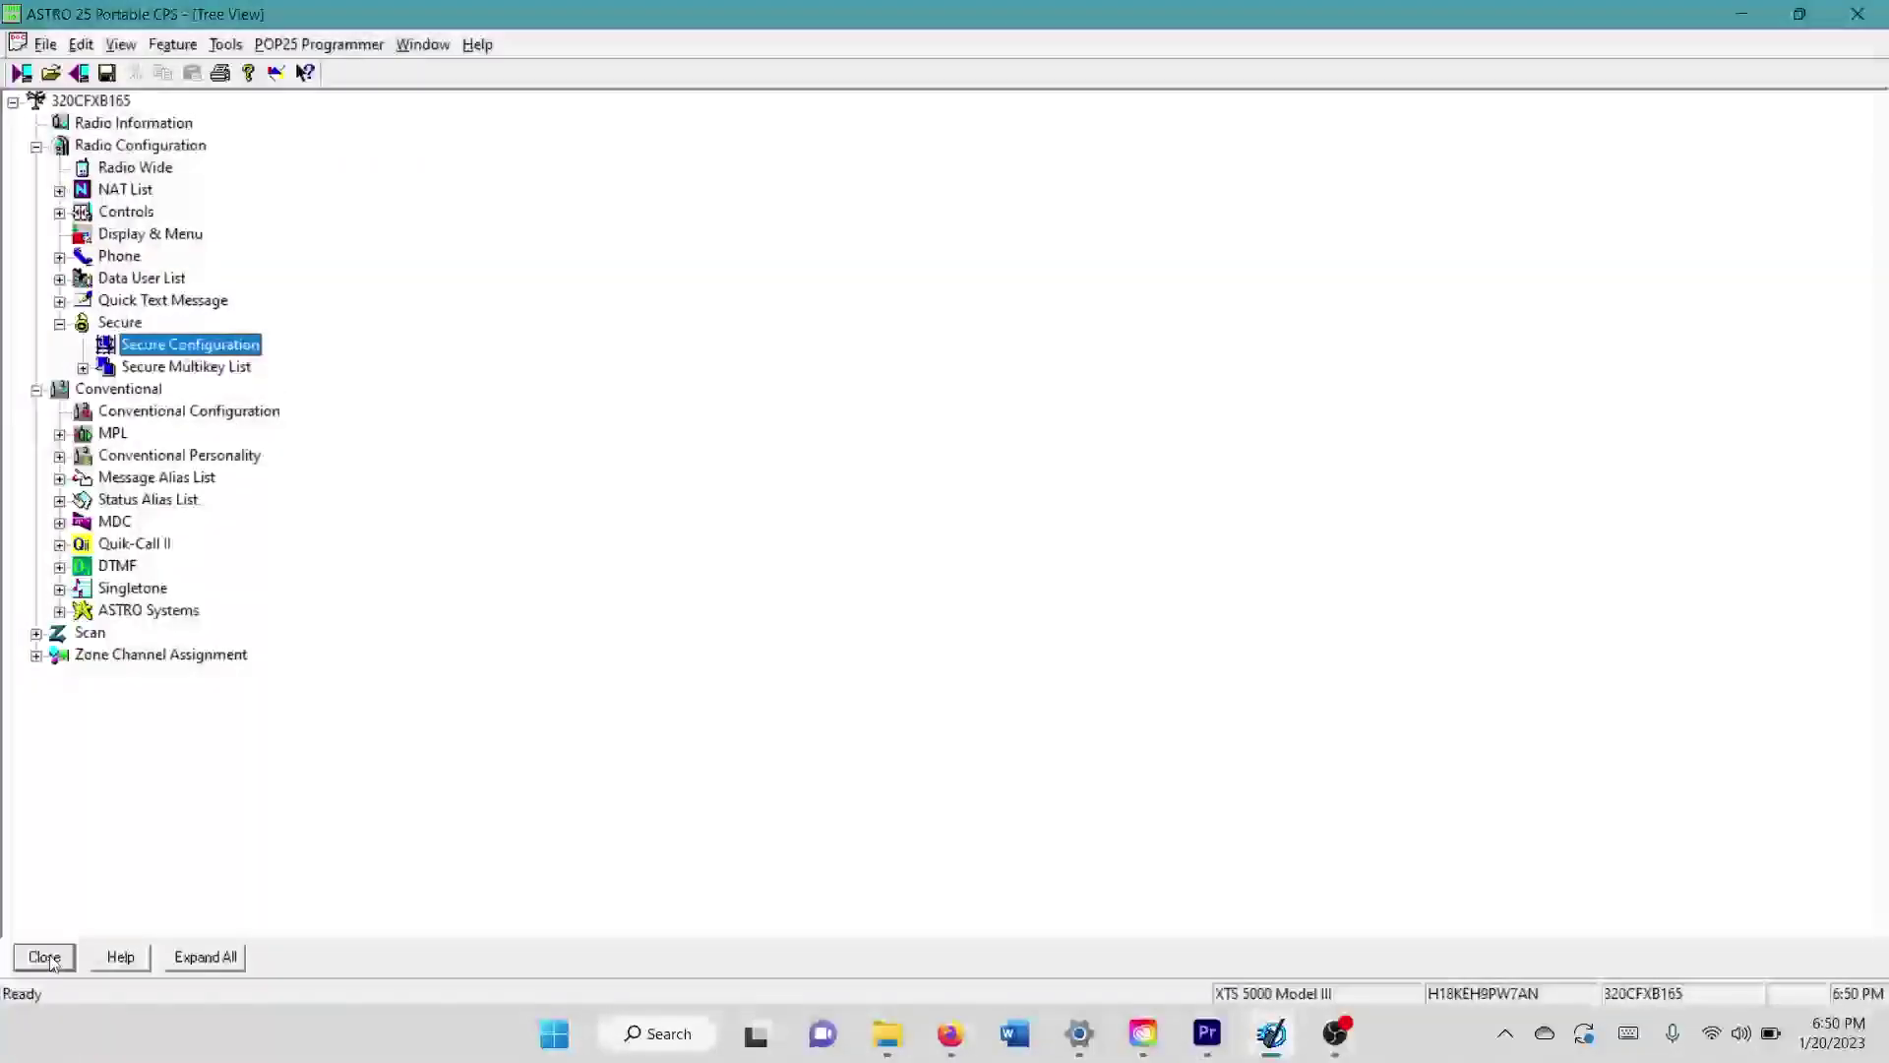